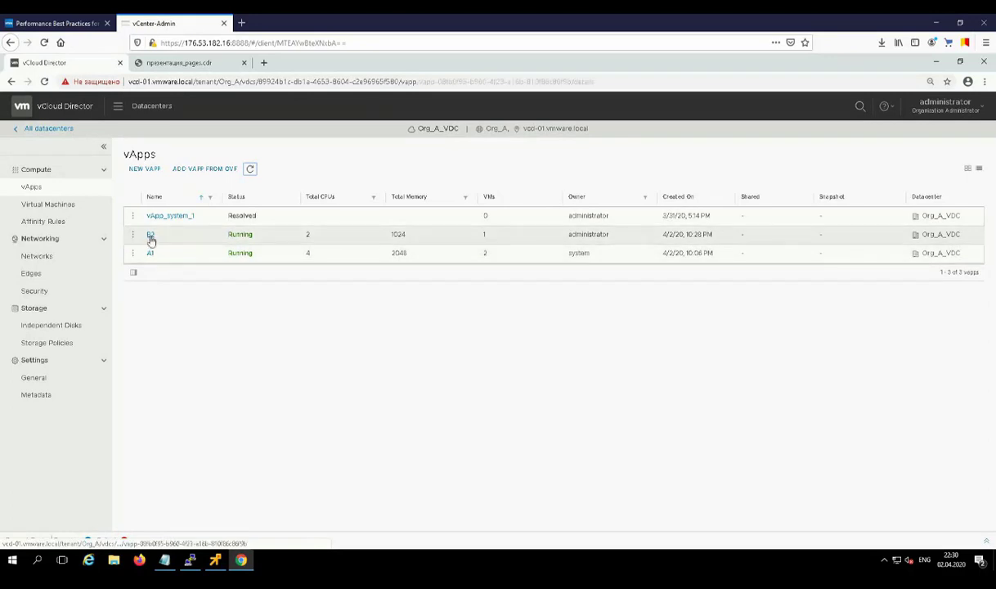
# Step: Confirm vApp B2 has no networks, then start a new organization VDC network
pyautogui.click(151, 234)
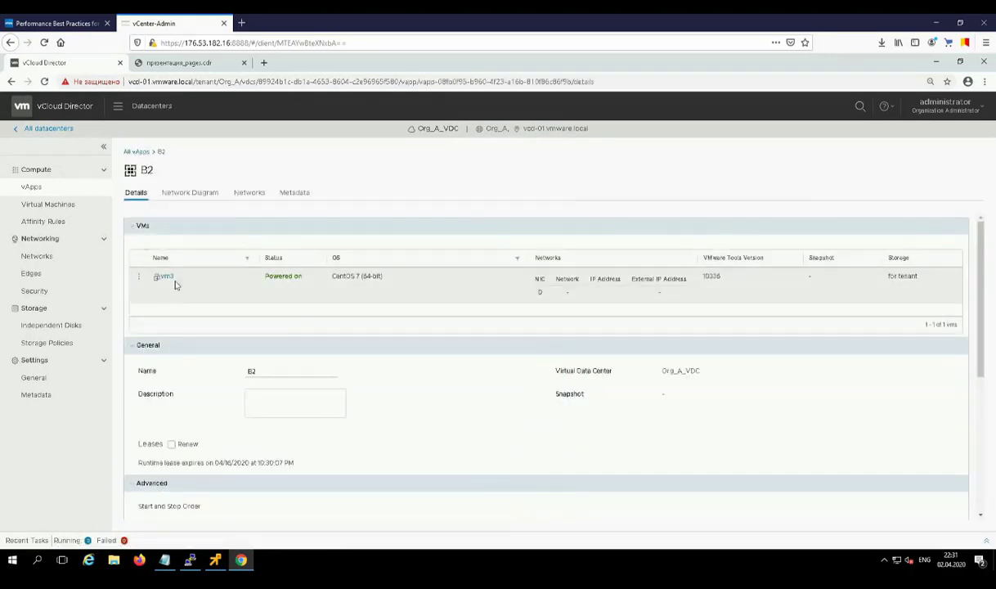
pyautogui.click(255, 198)
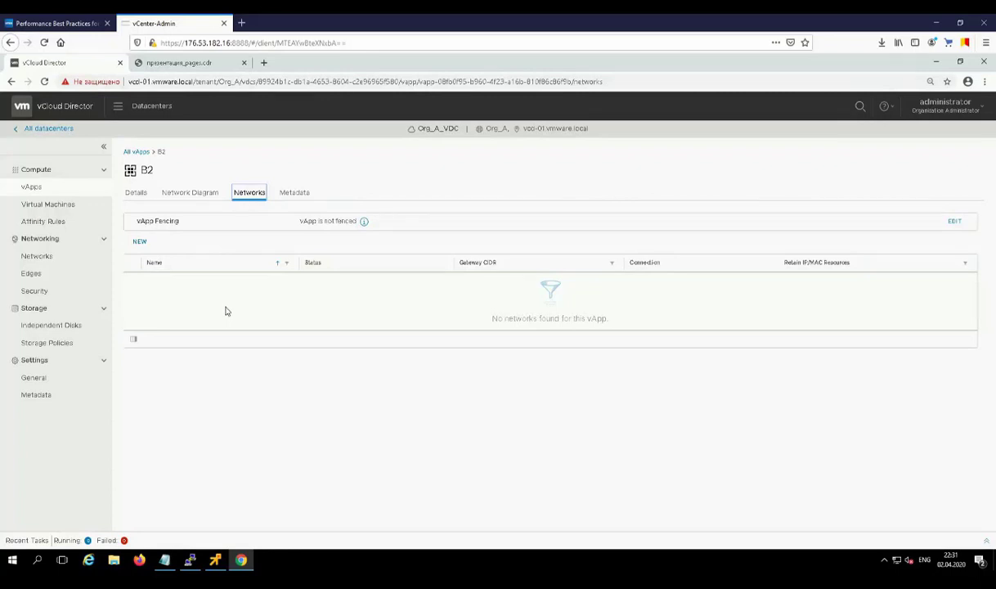
pyautogui.click(39, 256)
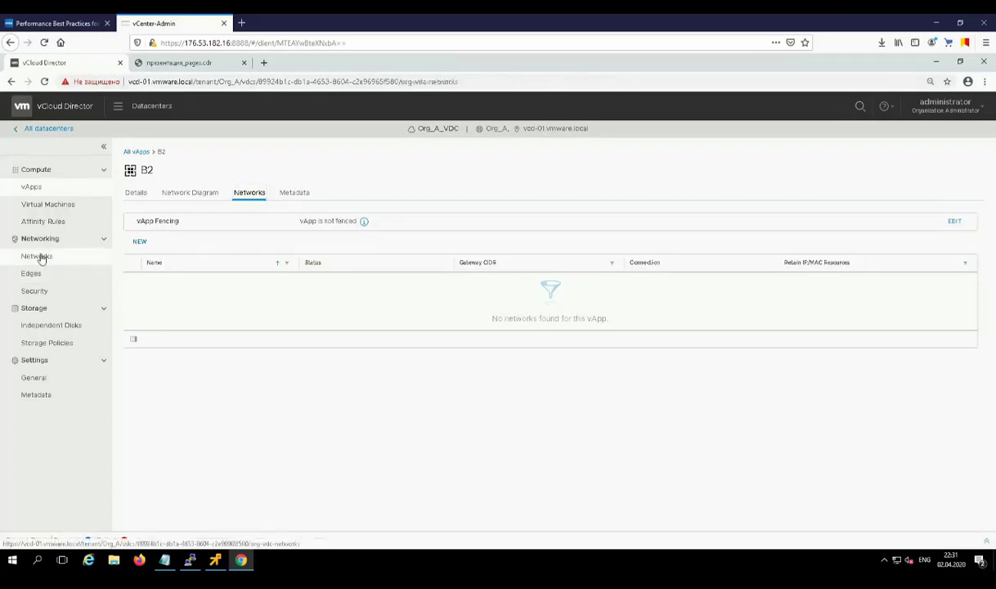
pyautogui.click(141, 175)
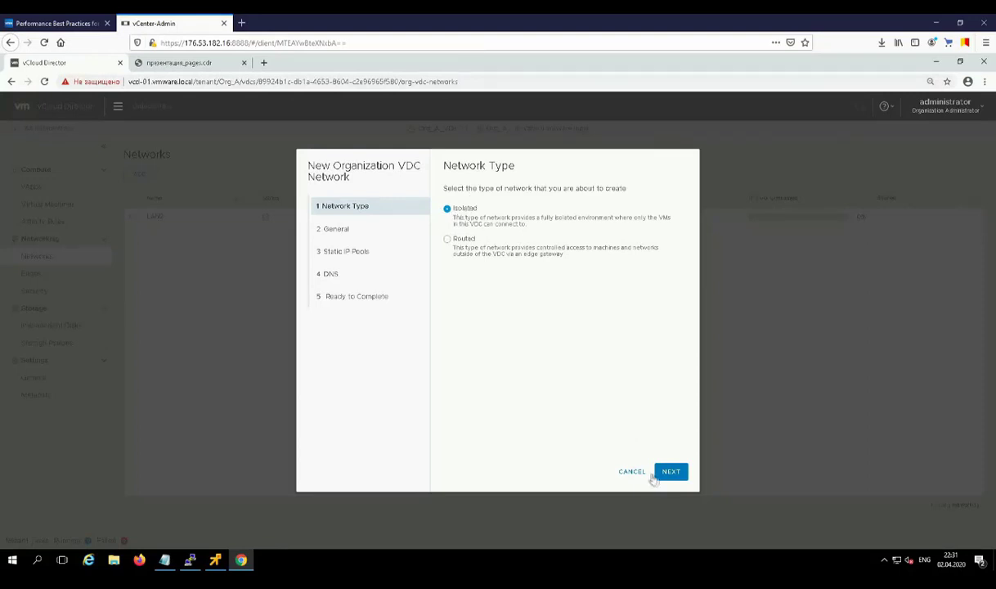
# Step: Keep HappyNetwork Isolated and set its gateway CIDR to 192.168.100.1/24
pyautogui.click(677, 474)
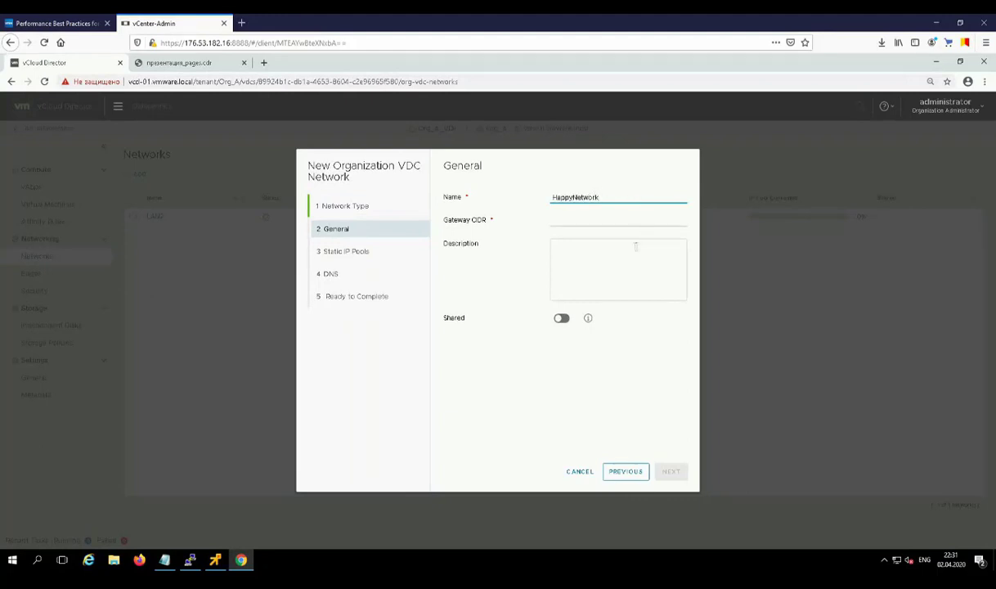
pyautogui.click(608, 221)
pyautogui.write('192')
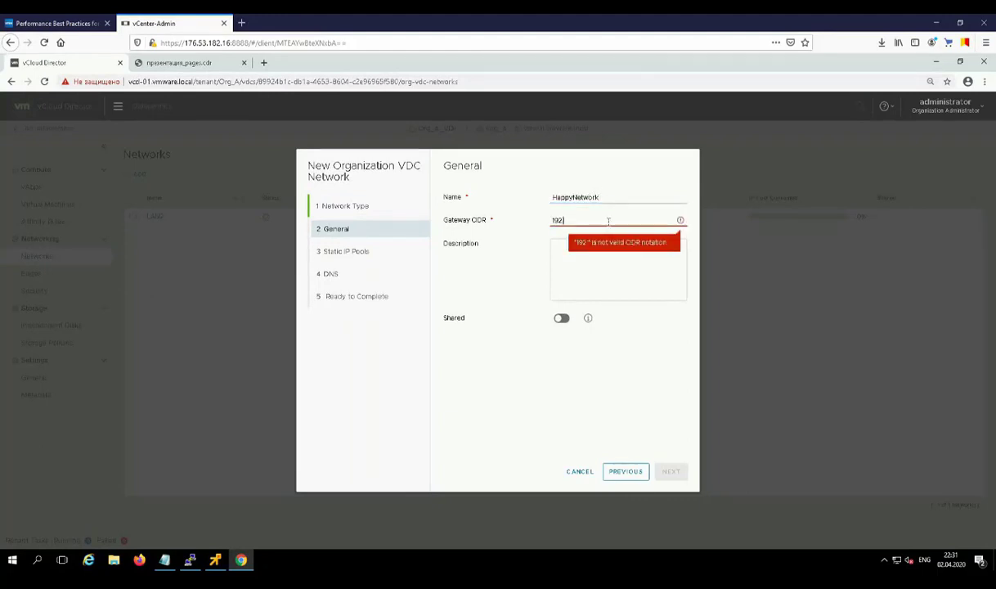
pyautogui.write('.168.100')
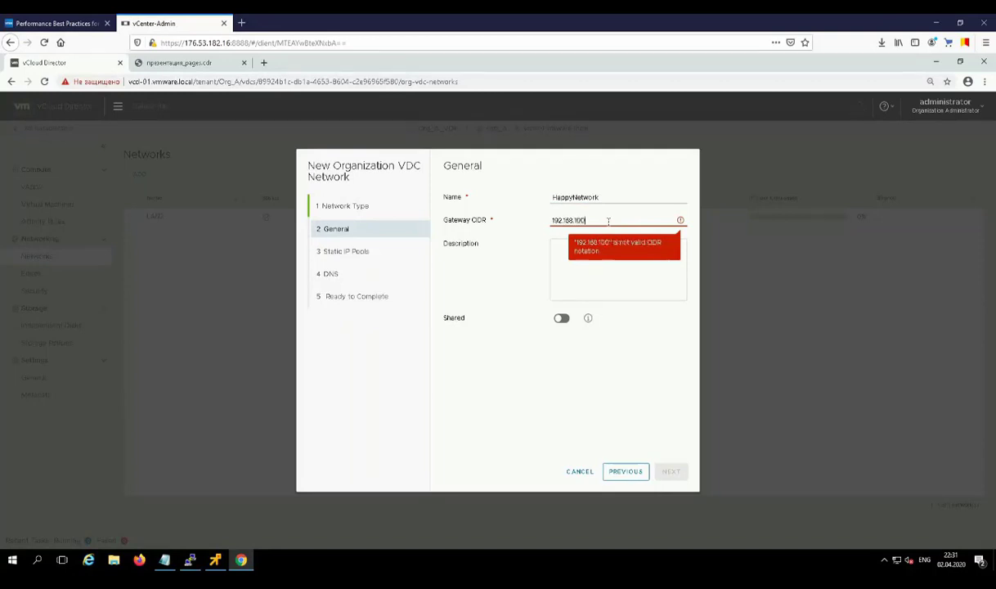
pyautogui.write('.1/24')
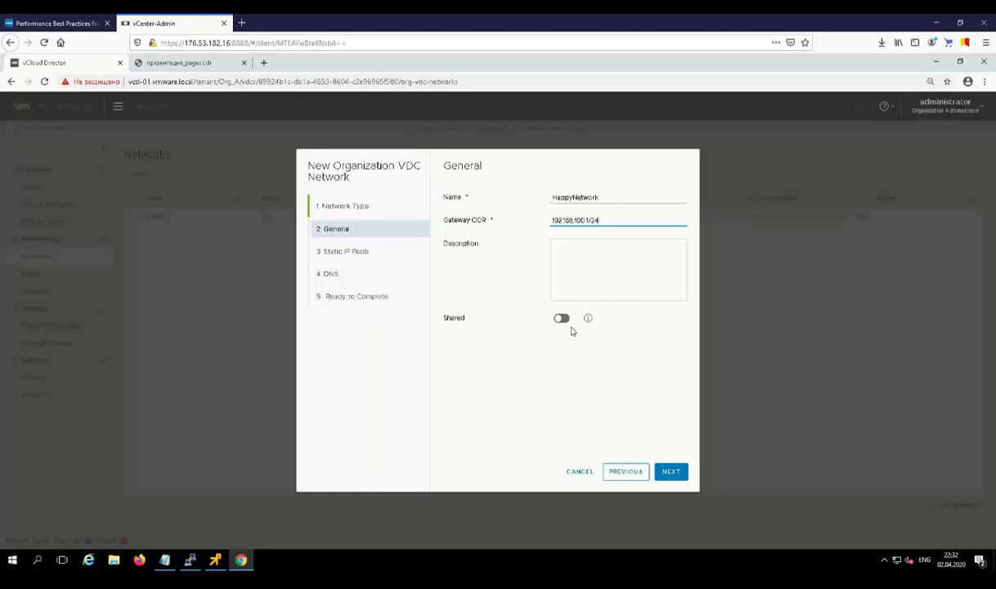
pyautogui.click(671, 471)
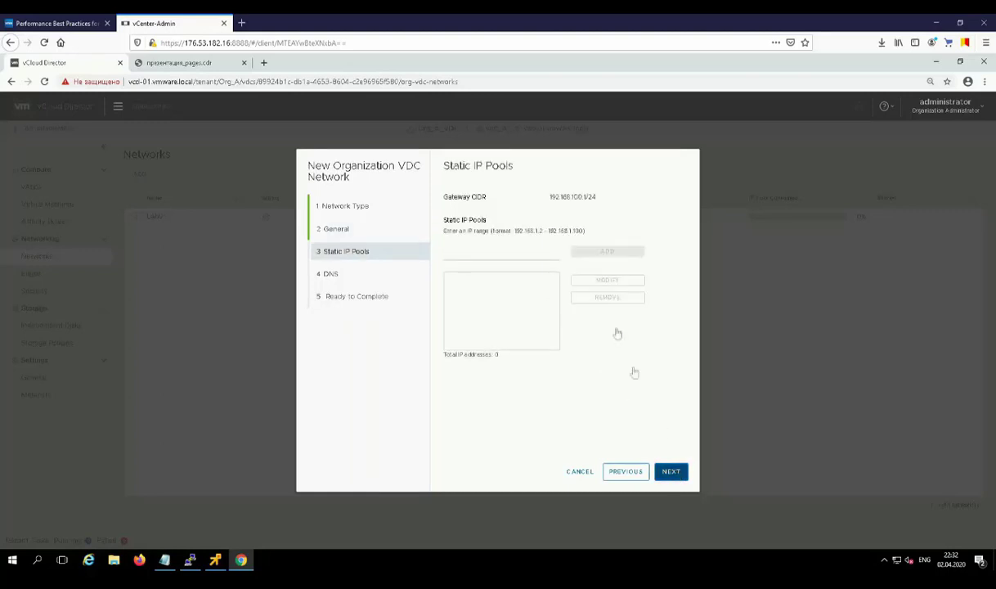
# Step: Add static IP pool 192.168.100.100–192.168.100.200 and primary DNS 192.168.100.1
pyautogui.click(542, 254)
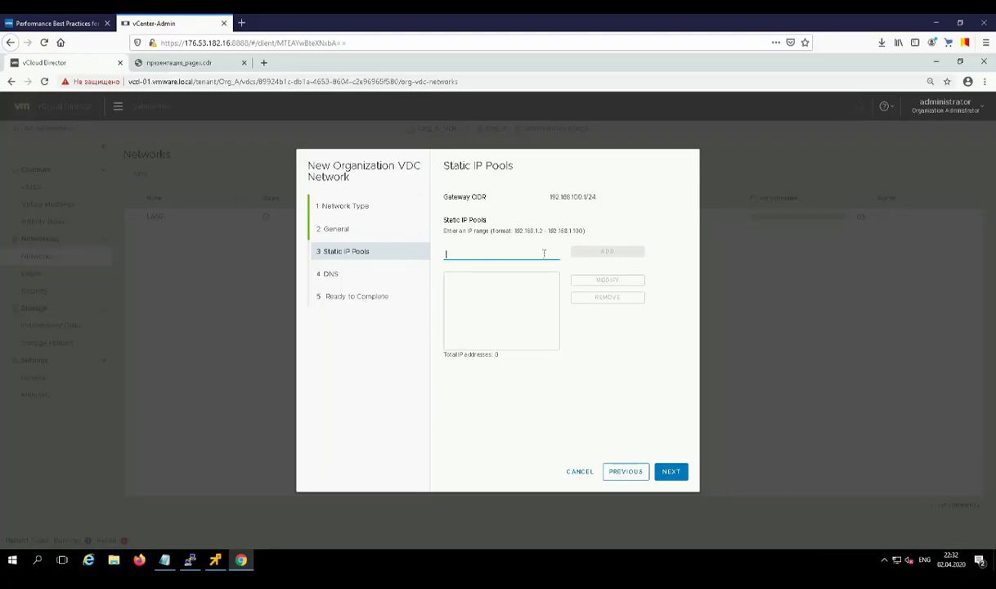
pyautogui.write('192.1')
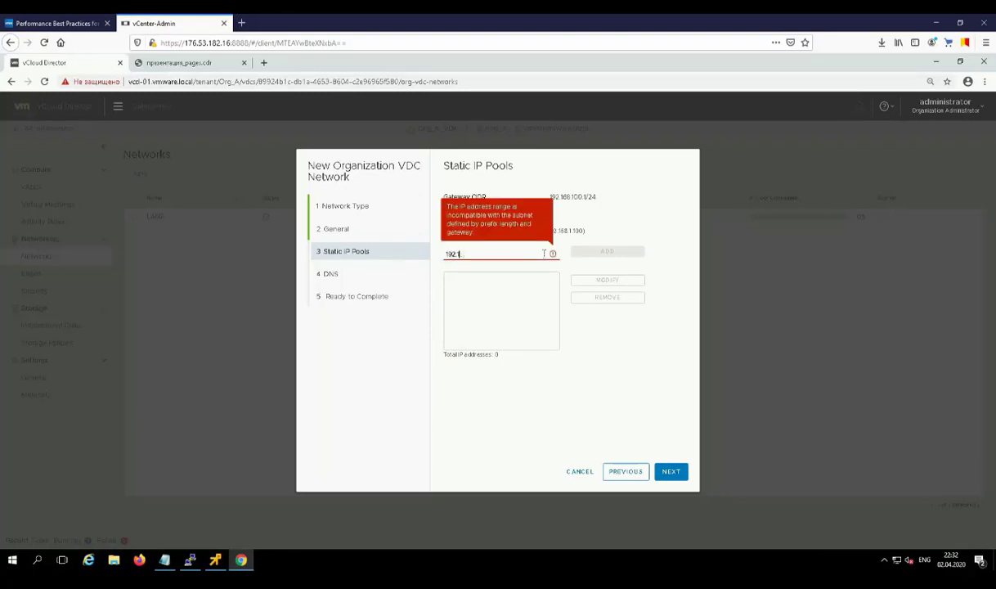
pyautogui.write('68.100.100-')
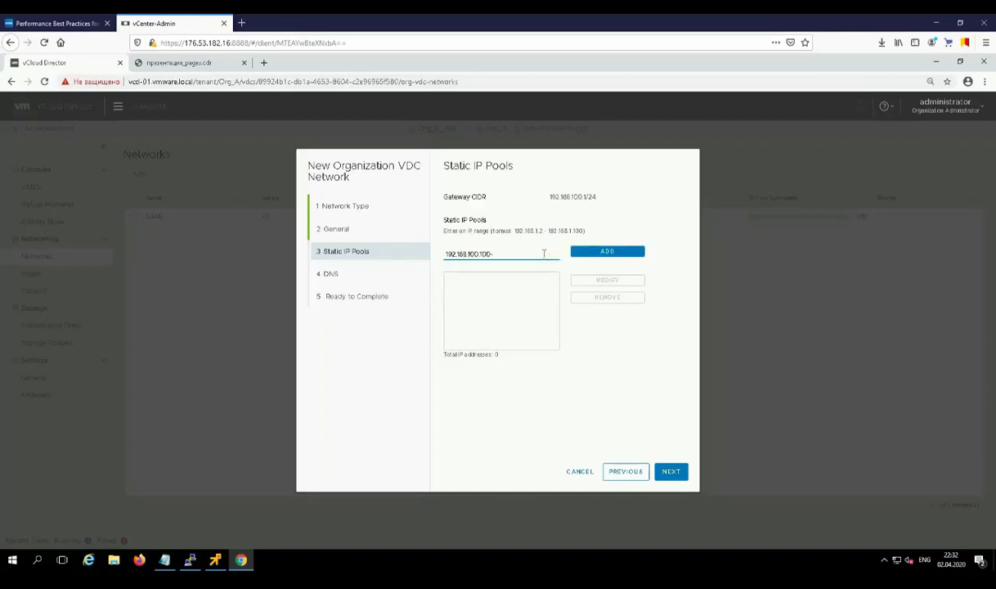
pyautogui.write('192.168.100')
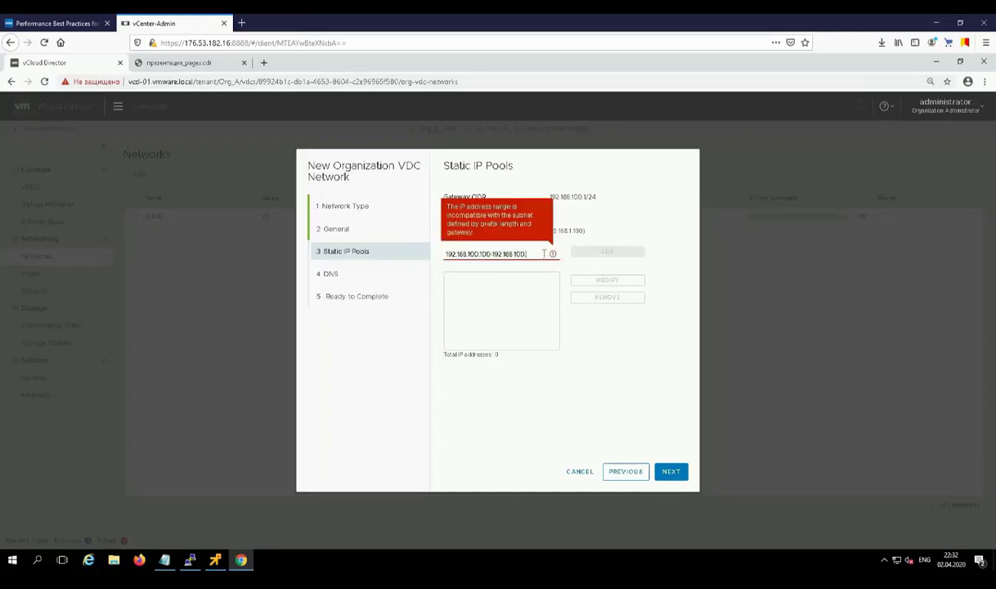
pyautogui.write('.200')
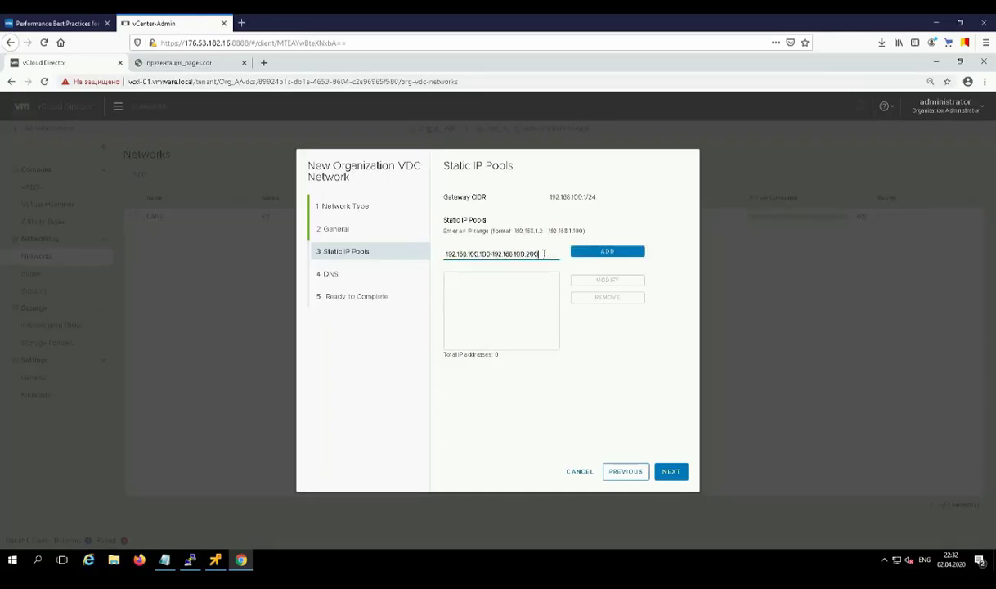
pyautogui.click(614, 255)
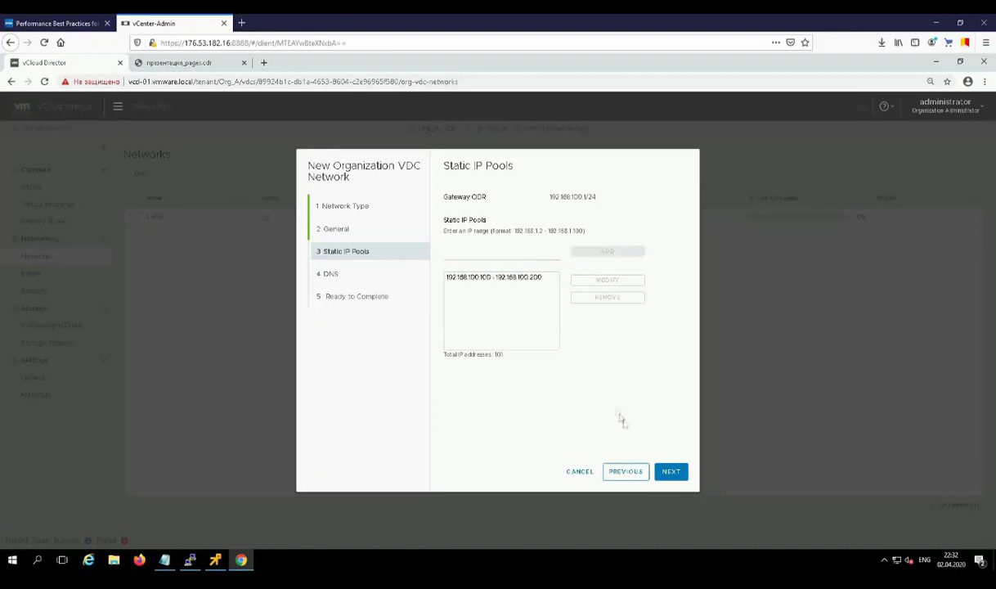
pyautogui.click(669, 472)
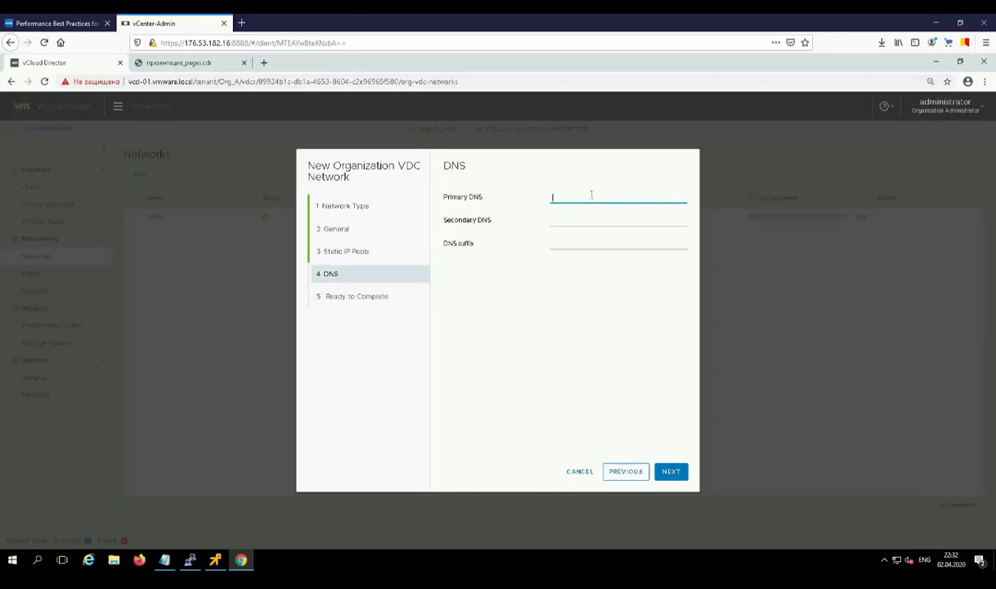
pyautogui.write('192.1')
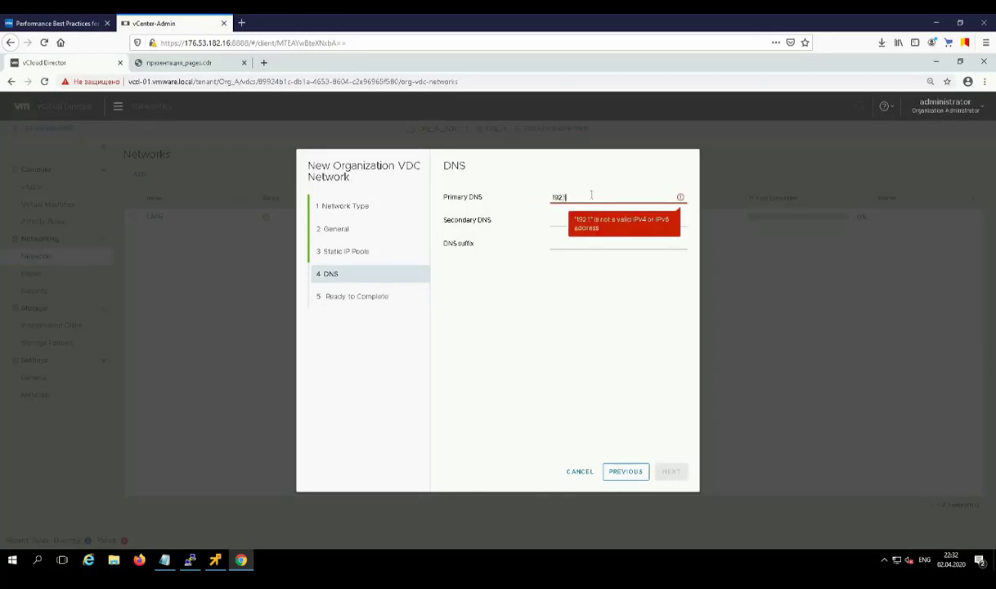
pyautogui.write('68.100.1')
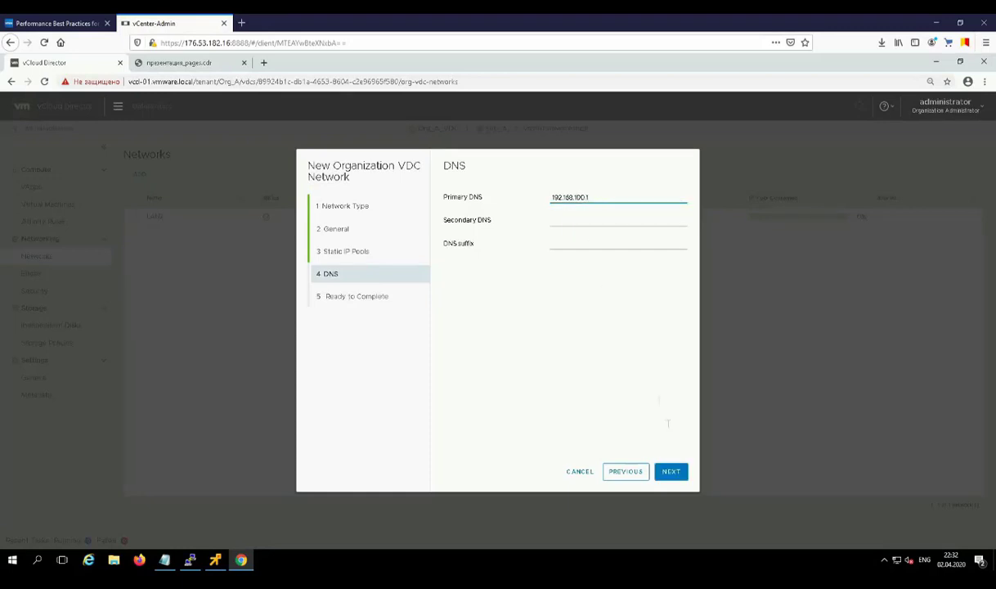
pyautogui.click(670, 472)
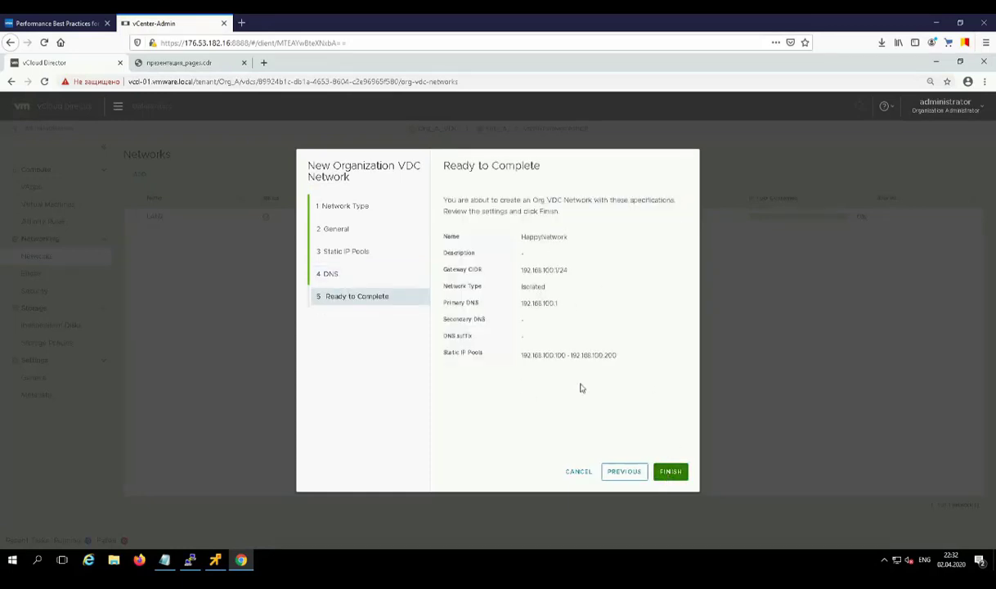
# Step: Create HappyNetwork and open its details to confirm the network type is Isolated
pyautogui.click(670, 473)
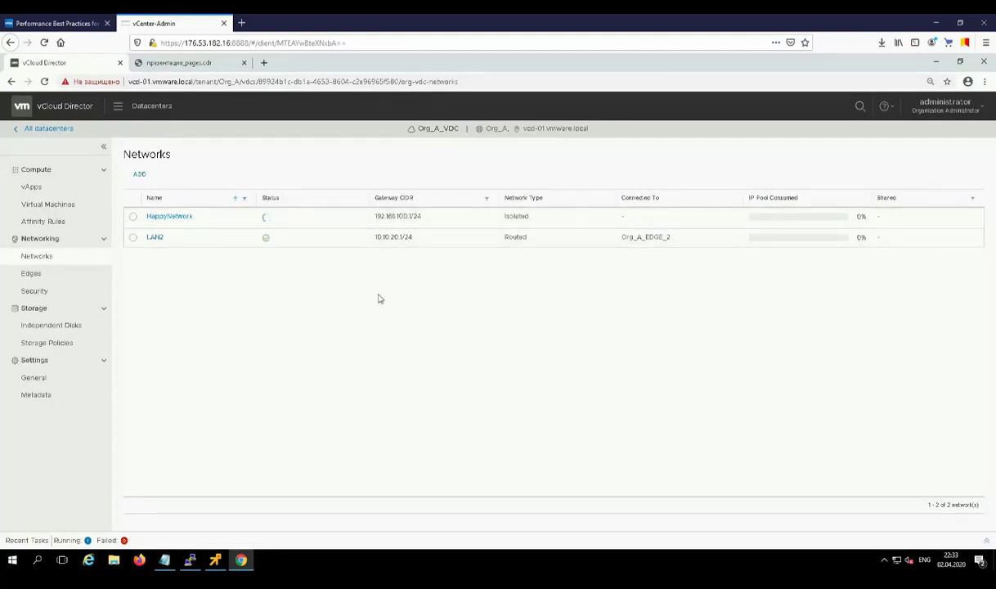
pyautogui.click(174, 217)
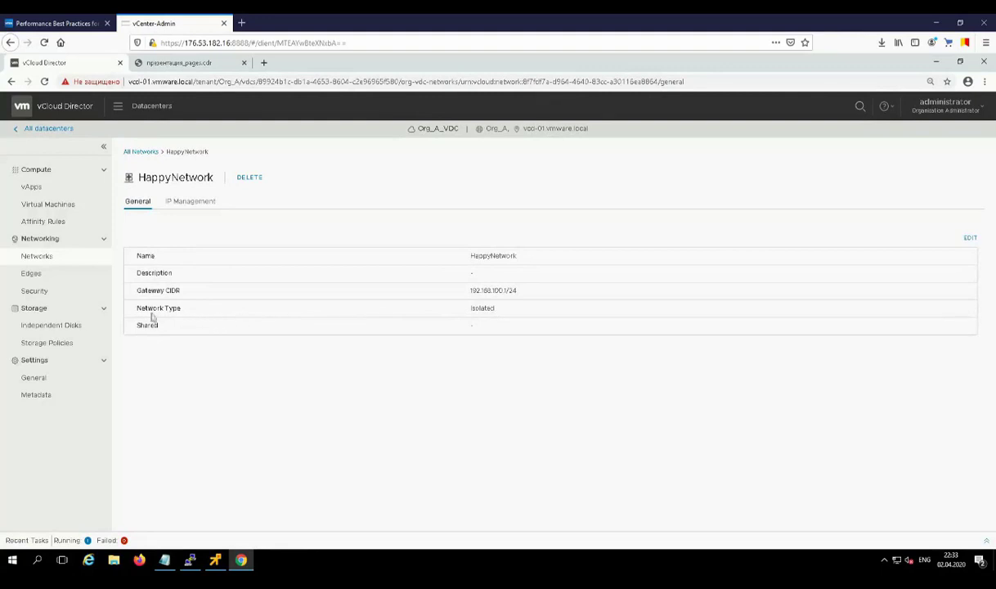
pyautogui.moveTo(471, 308); pyautogui.dragTo(517, 291)
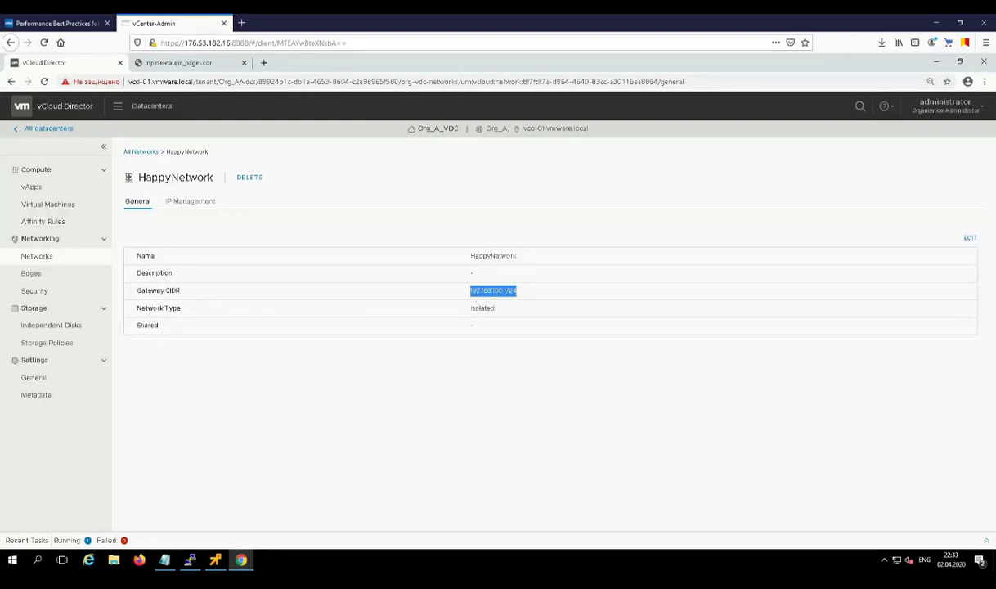
pyautogui.click(333, 239)
# Step: Review HappyNetwork's static IP pools and DNS settings, then return to all networks
pyautogui.click(191, 201)
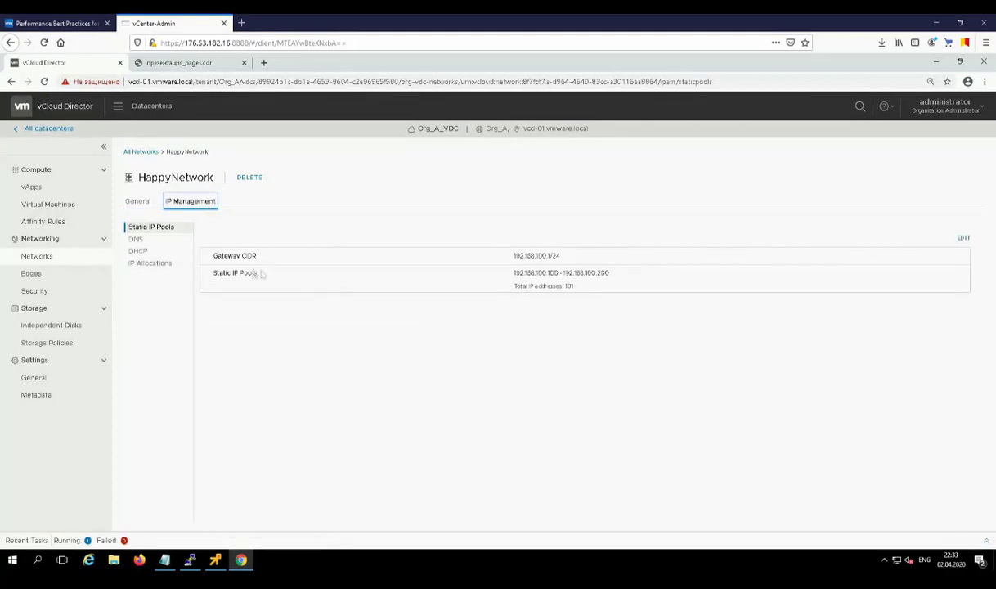
pyautogui.click(141, 239)
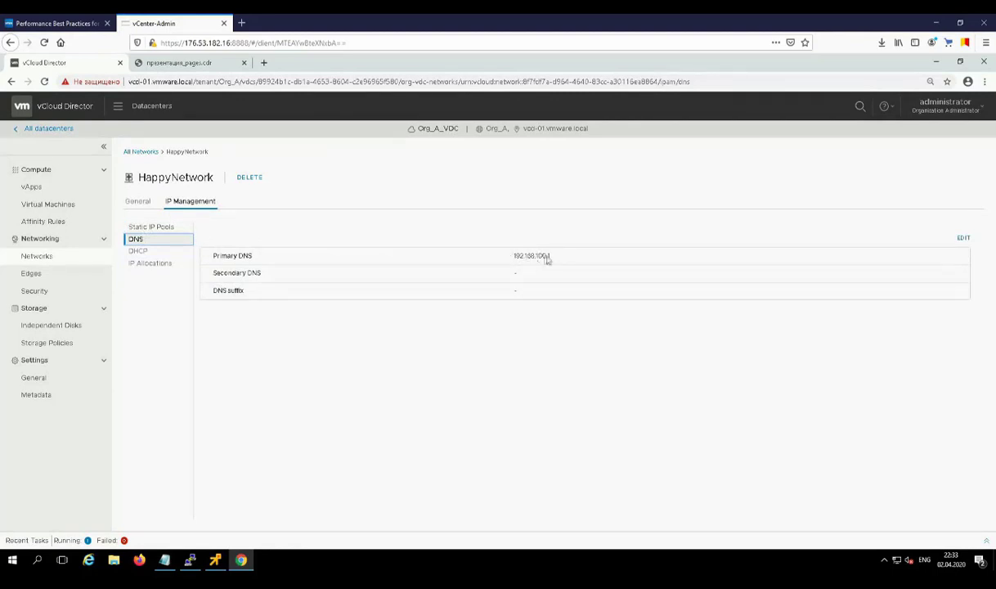
pyautogui.click(138, 201)
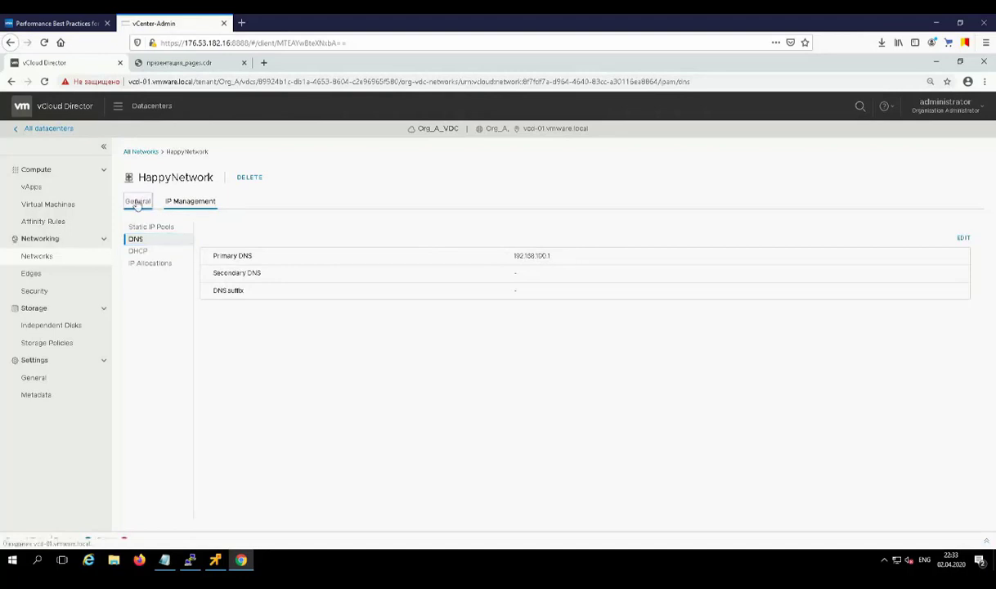
pyautogui.click(141, 152)
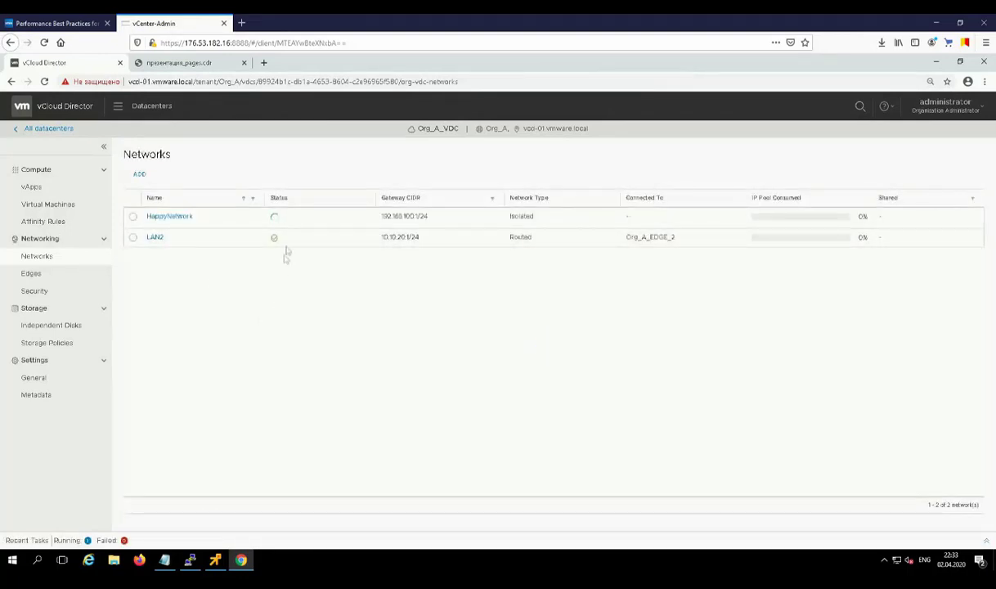
pyautogui.moveTo(279, 219)
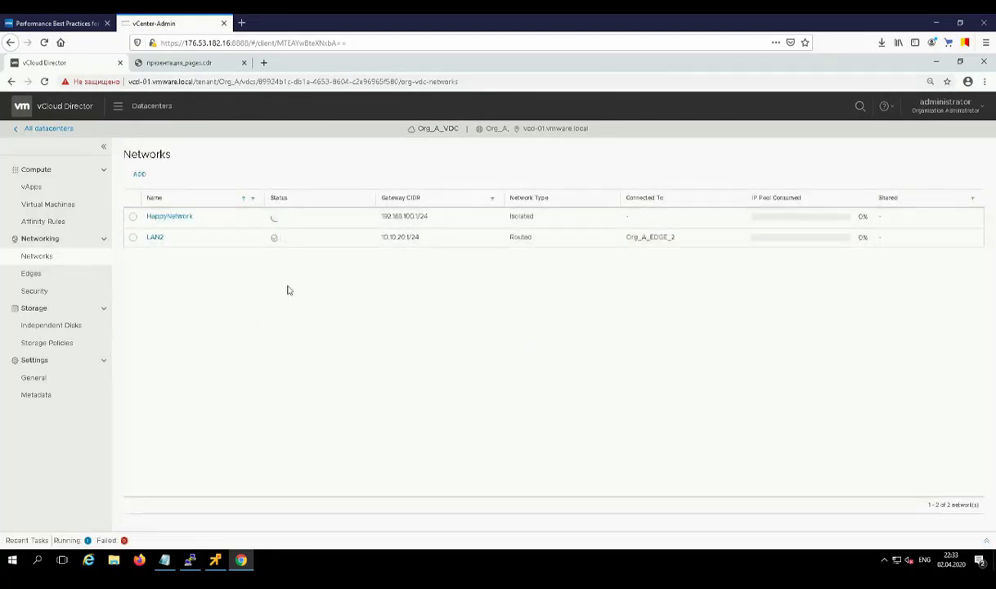
# Step: From the vApps list, glance at recent tasks and open vApp B2's details
pyautogui.click(32, 188)
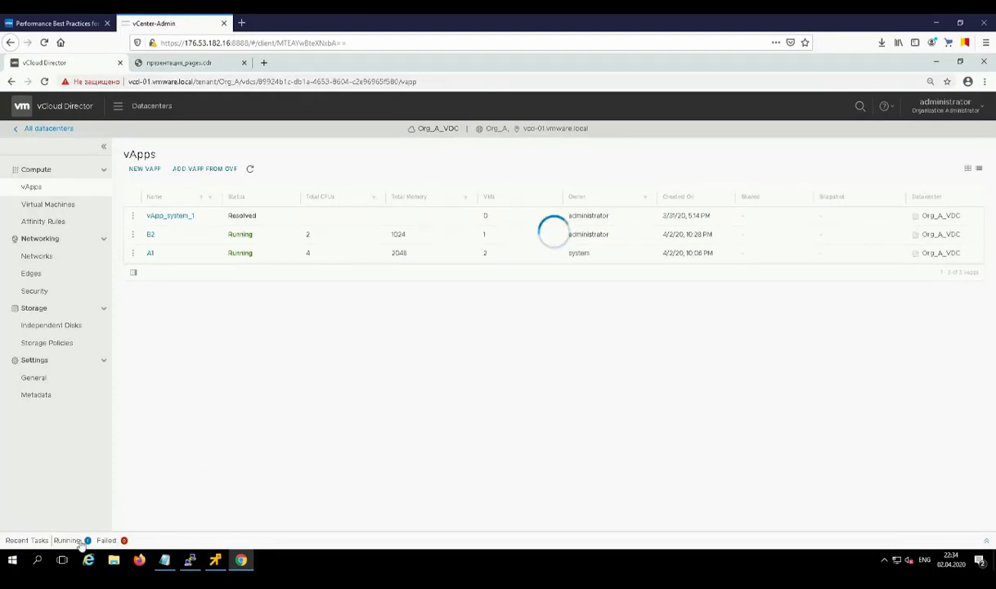
pyautogui.click(82, 541)
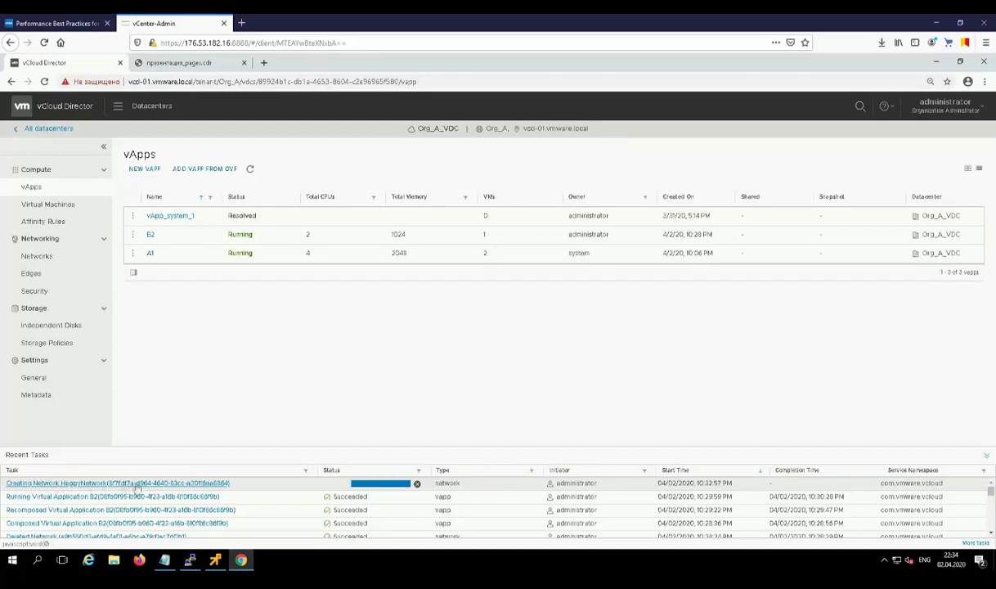
pyautogui.click(986, 456)
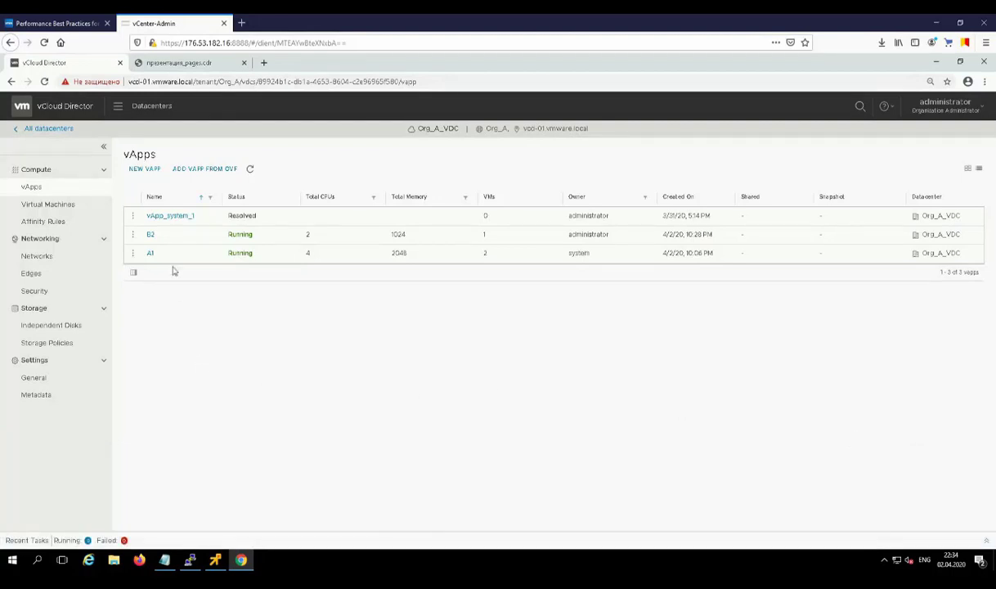
pyautogui.click(150, 234)
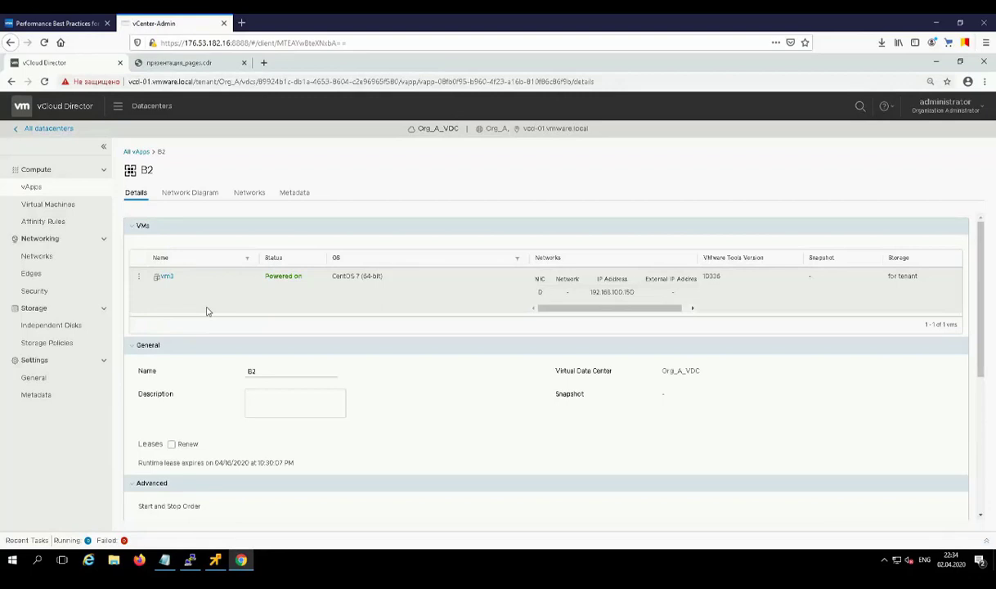
# Step: Add the existing OrgVDC Network HappyNetwork to vApp B2 from its Networks tab
pyautogui.click(241, 194)
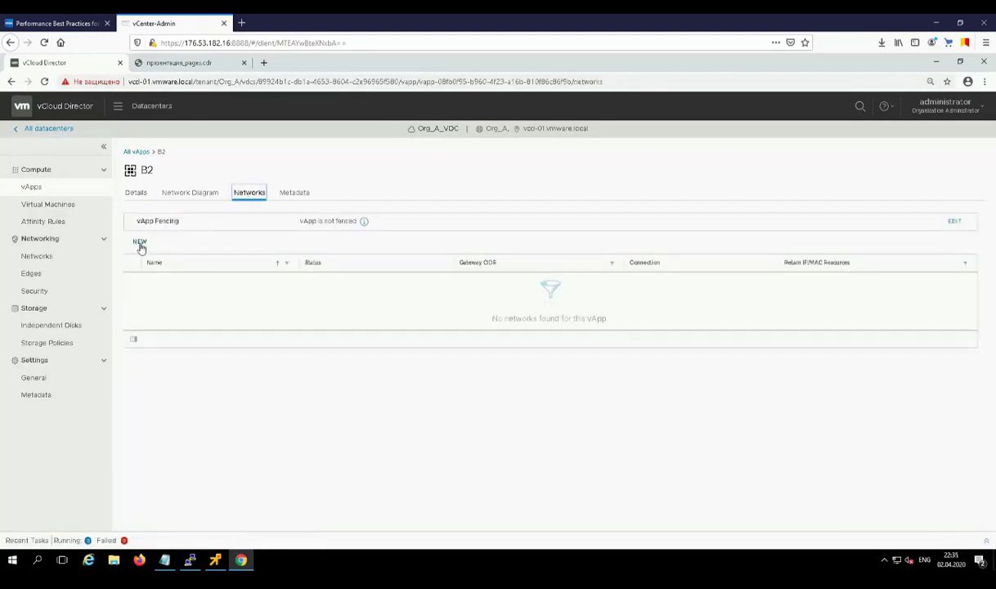
pyautogui.click(140, 244)
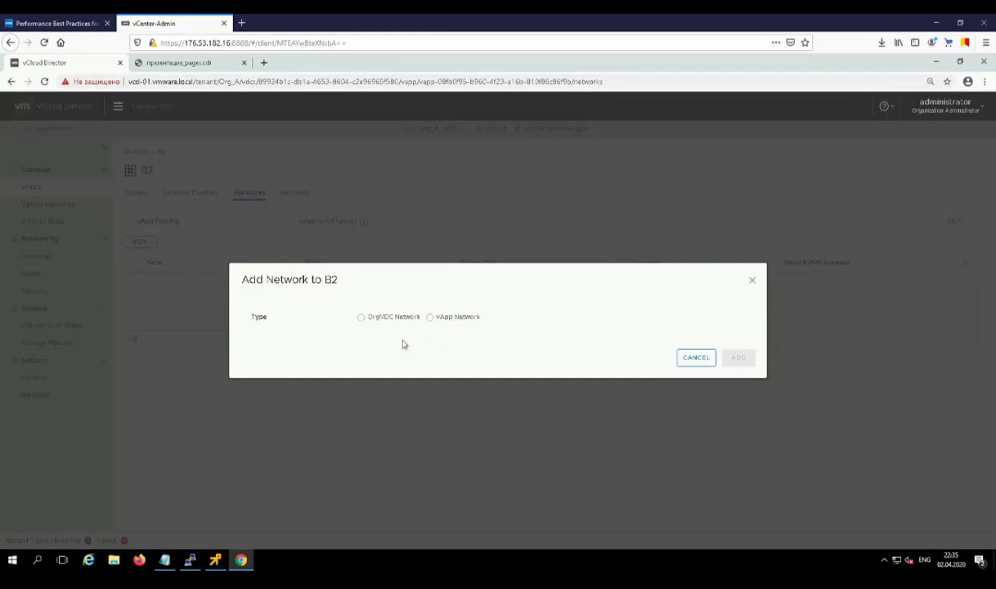
pyautogui.click(361, 319)
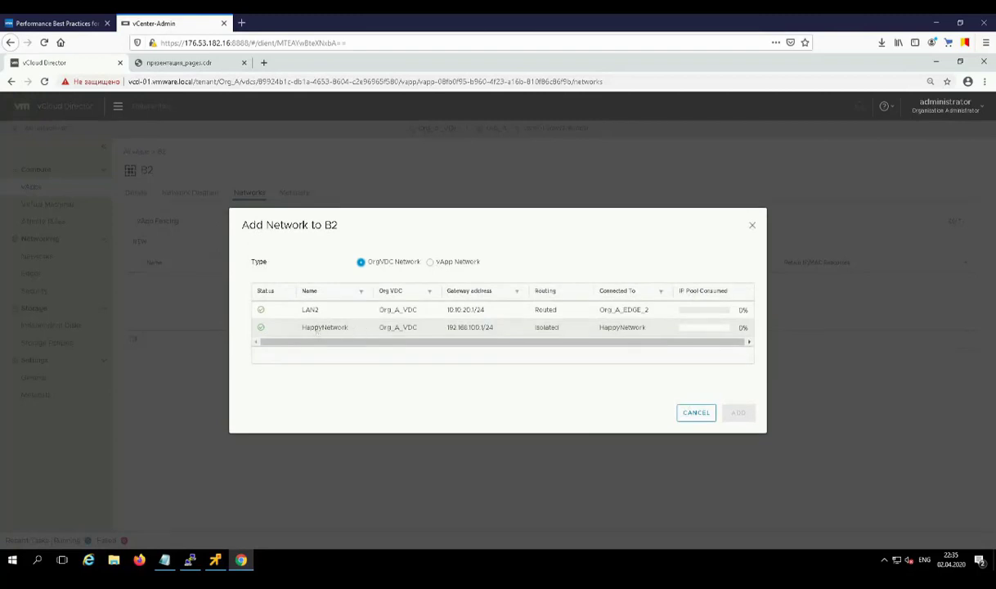
pyautogui.click(314, 323)
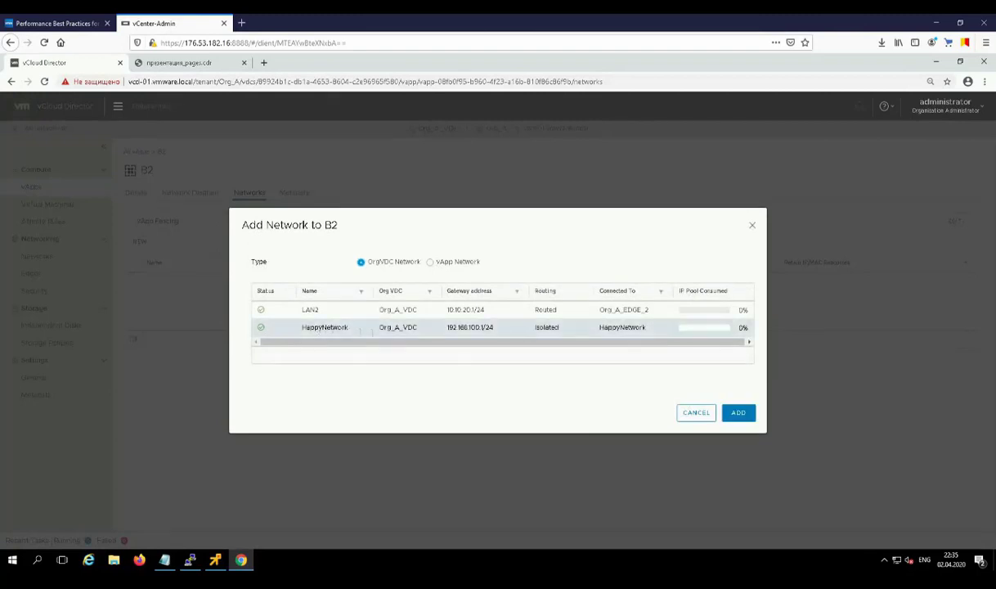
pyautogui.click(740, 414)
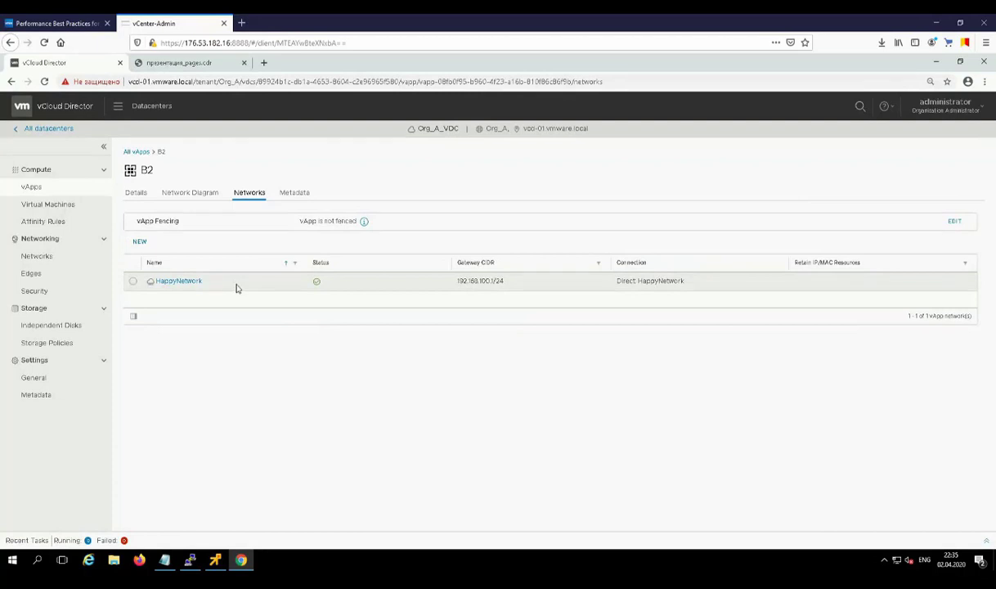
# Step: Set vm3's NIC 0 to Connected, HappyNetwork, Static - IP Pool, and save
pyautogui.click(137, 194)
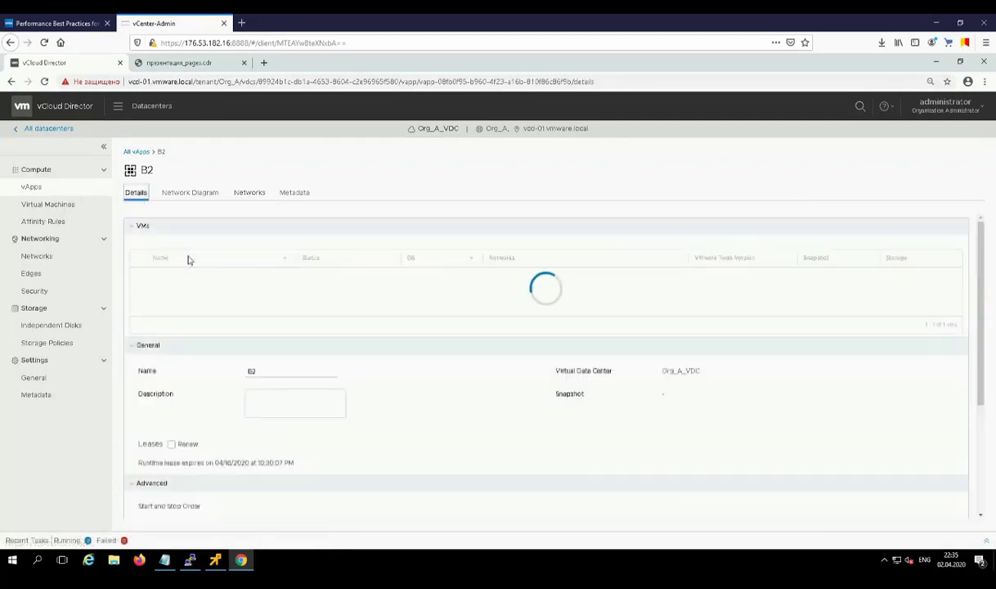
pyautogui.click(160, 270)
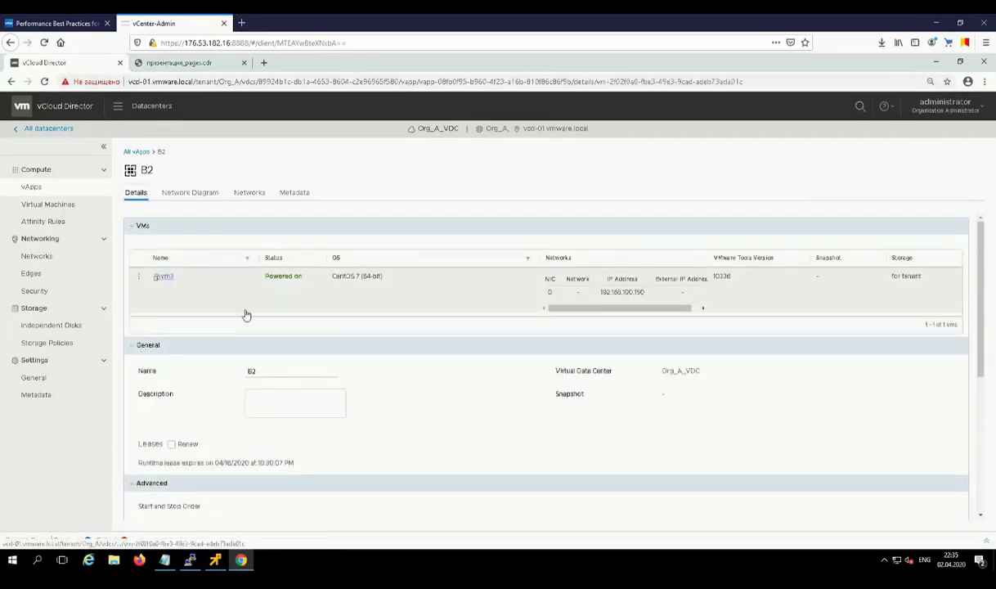
pyautogui.click(171, 375)
pyautogui.scroll(-6, 195, 352)
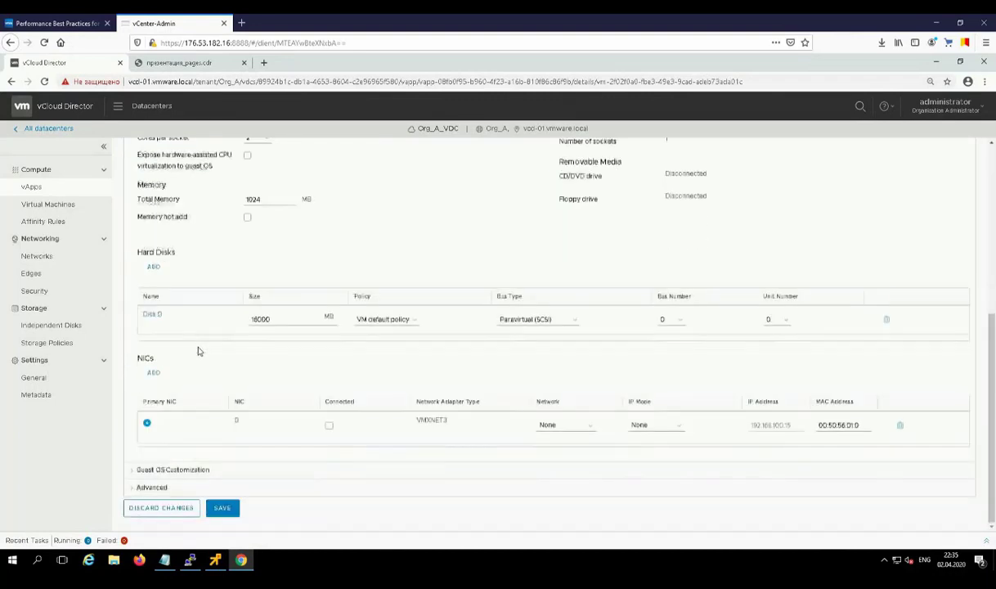
pyautogui.click(328, 425)
pyautogui.click(547, 426)
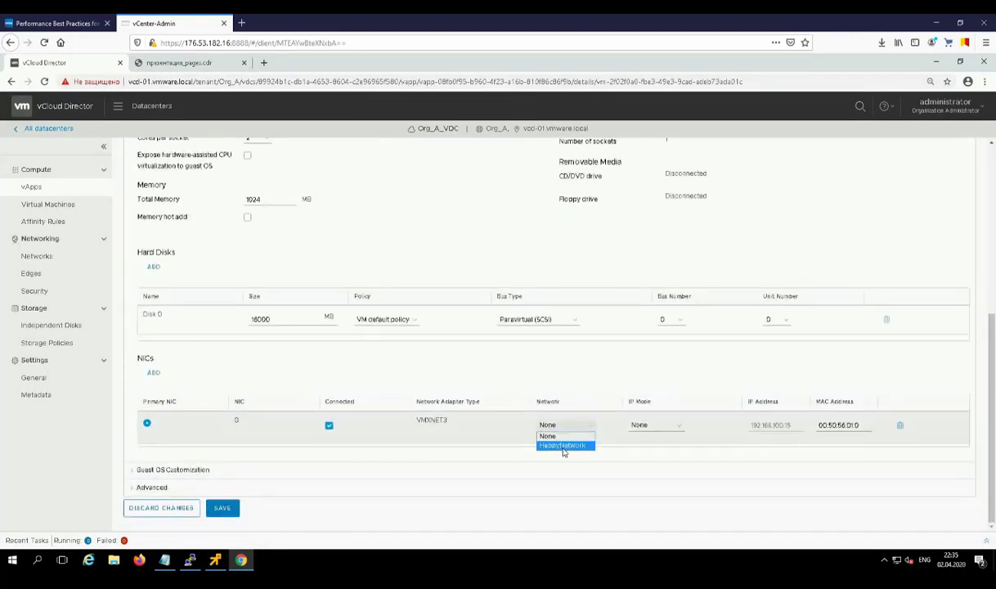
pyautogui.click(568, 444)
pyautogui.click(644, 427)
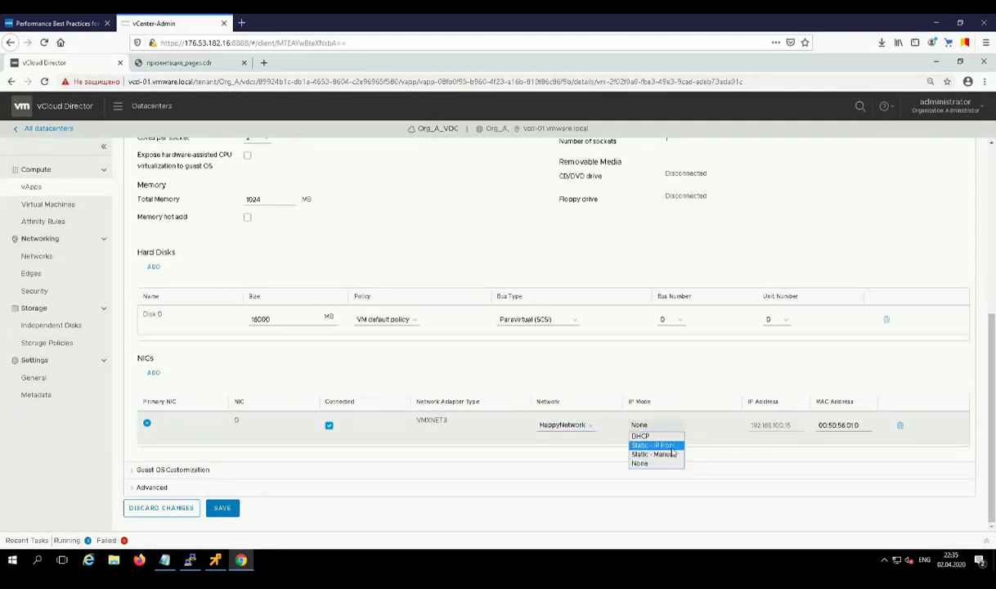
pyautogui.click(667, 446)
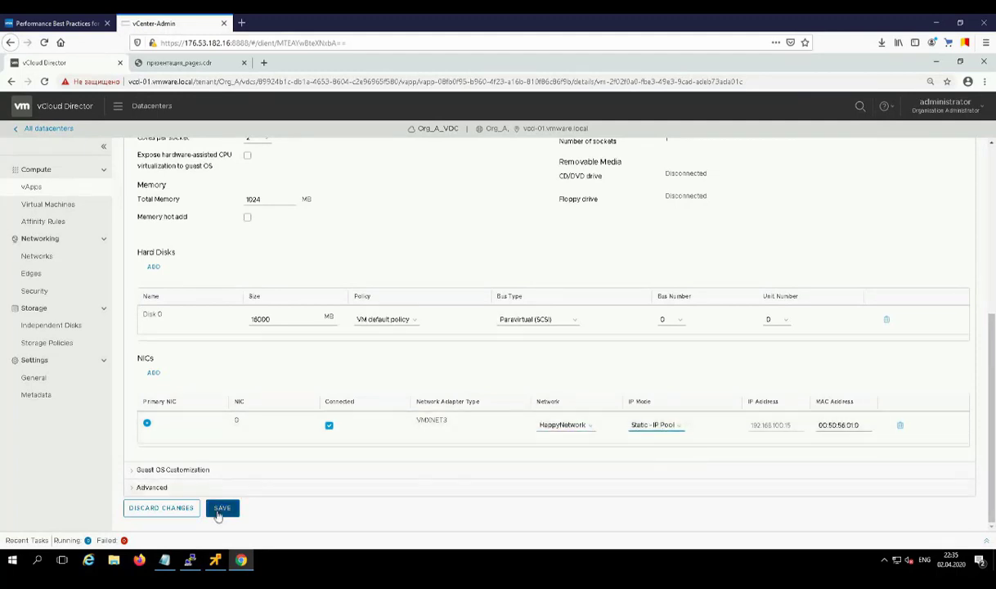
pyautogui.click(221, 509)
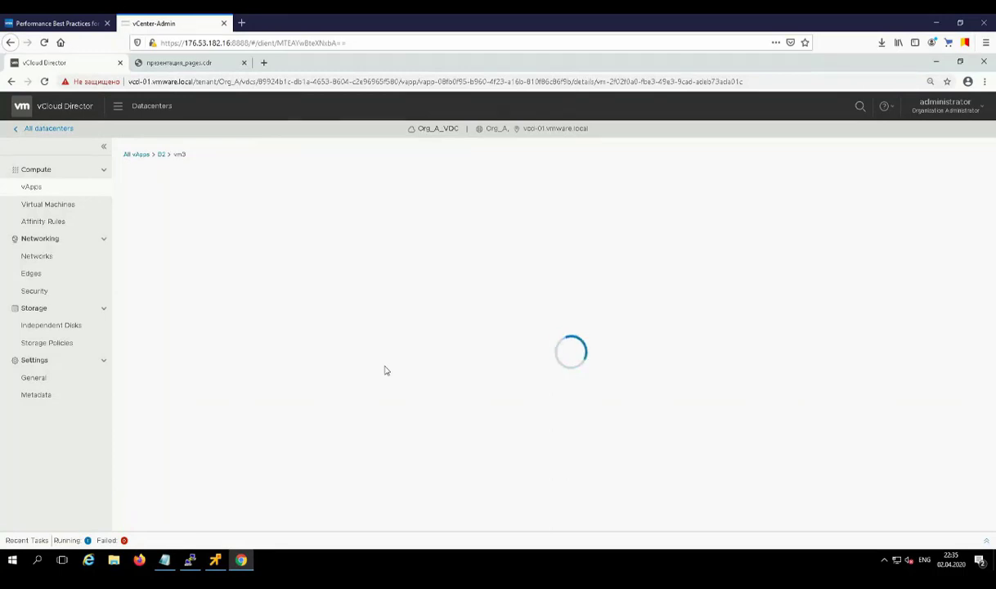
# Step: View vApp B2's Network Diagram, then compare it with the 'Org VDC Networks setup' slide
pyautogui.click(162, 155)
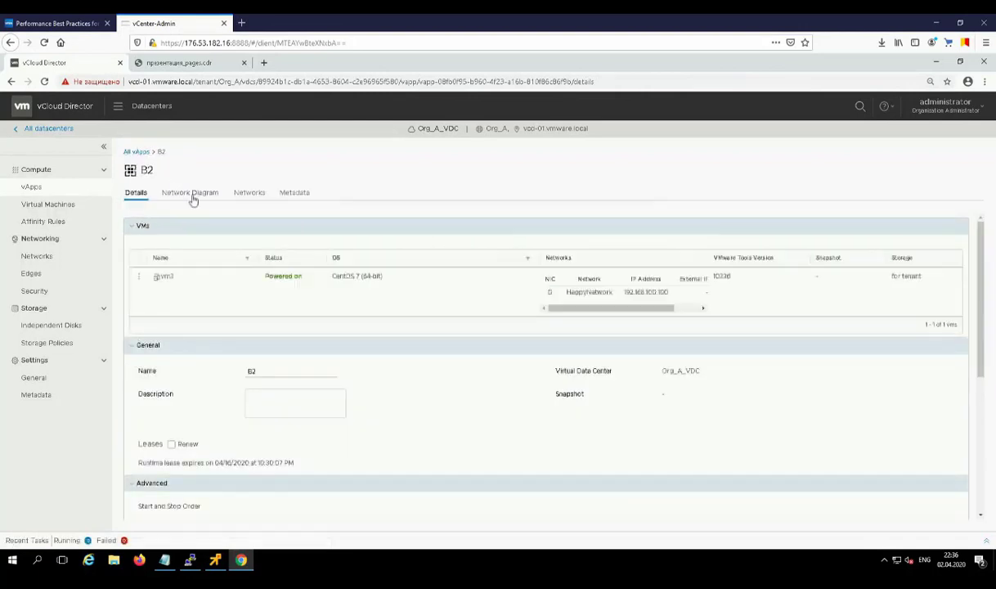
pyautogui.click(190, 194)
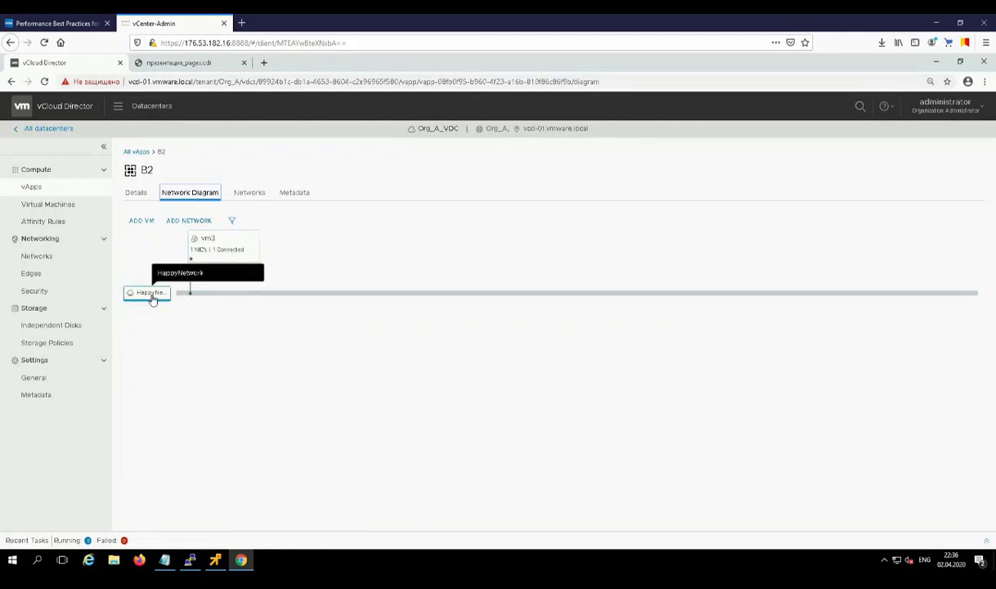
pyautogui.click(184, 65)
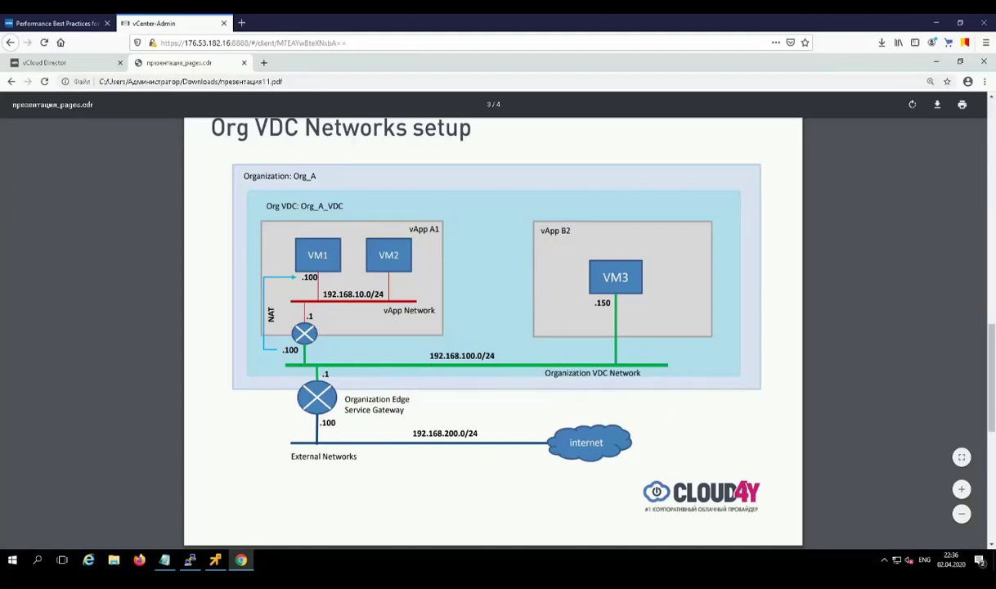
# Step: Back in vCloud Director, begin adding a new vApp Network to vApp A1
pyautogui.click(82, 66)
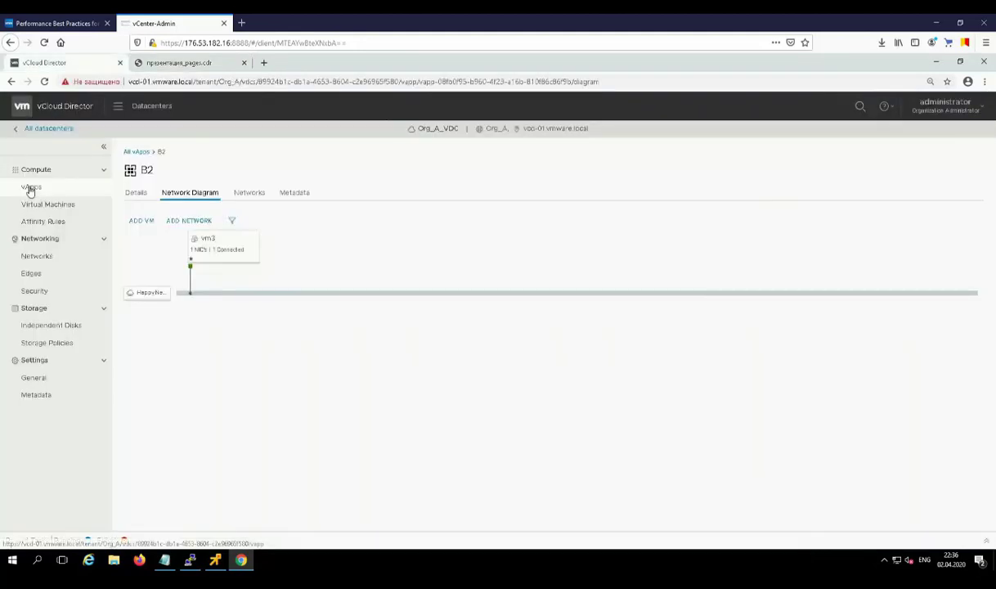
pyautogui.click(124, 153)
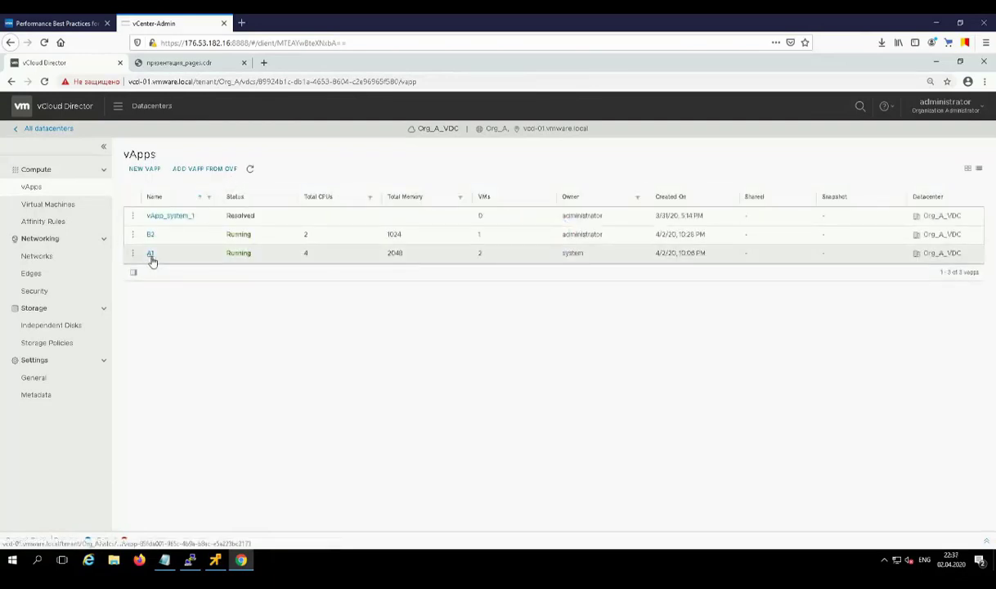
pyautogui.click(151, 256)
pyautogui.click(251, 193)
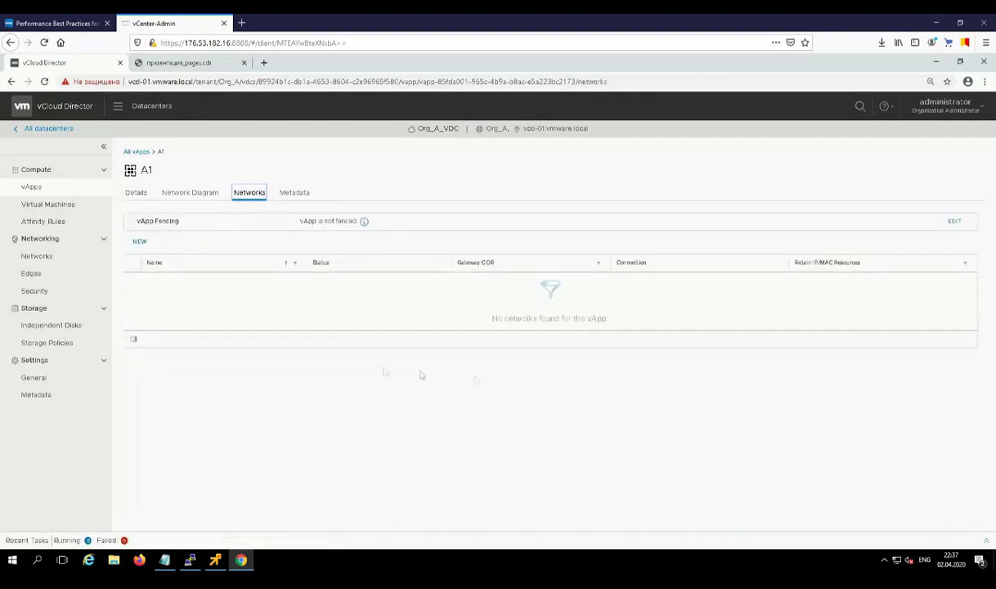
pyautogui.click(141, 243)
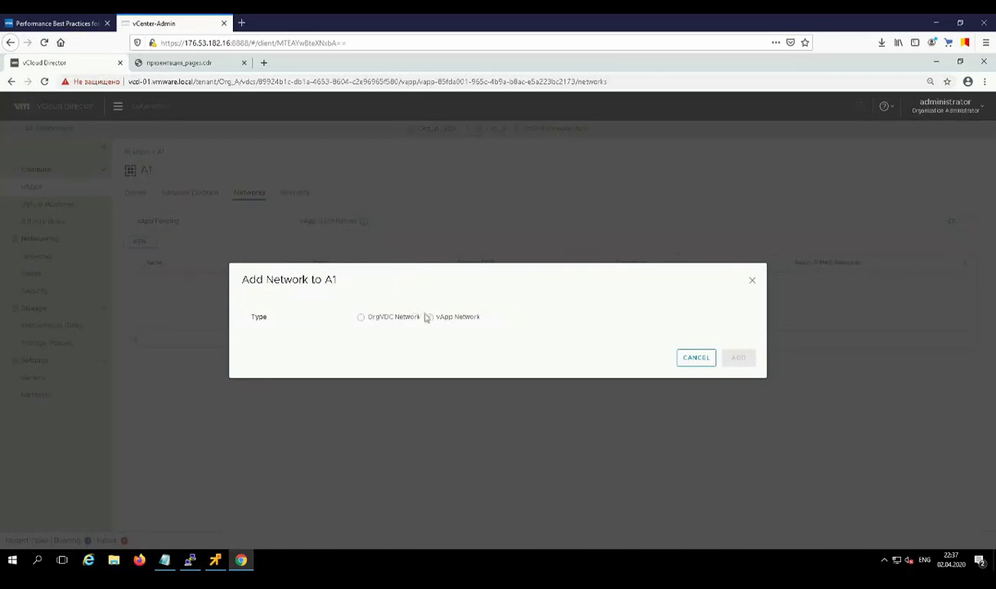
pyautogui.click(431, 319)
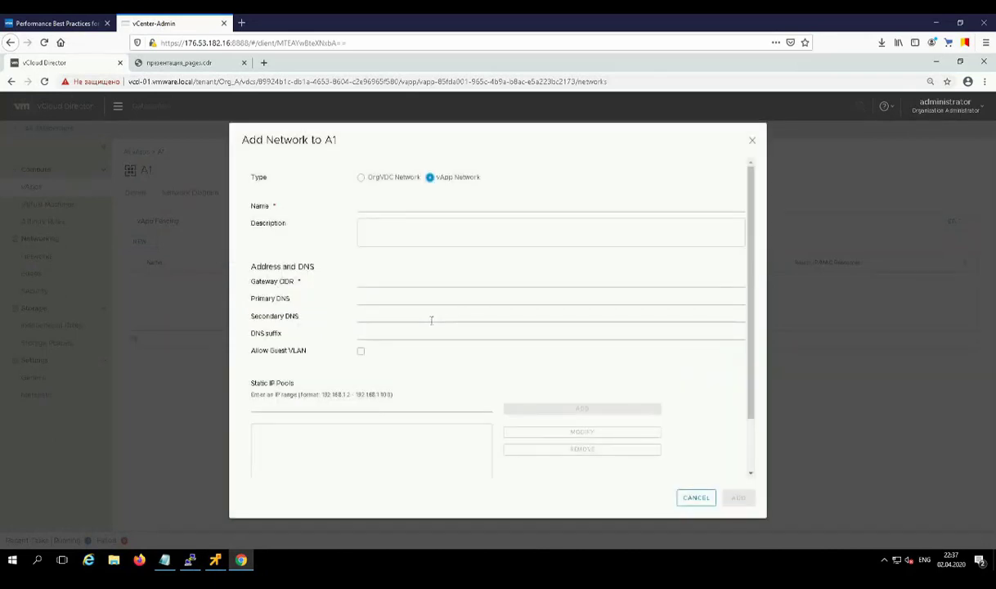
# Step: Name the network HappyVapp_Network with gateway 192.168.10.1/24 and primary DNS 192.168.10.1
pyautogui.click(385, 205)
pyautogui.write('HappyVapp_Network')
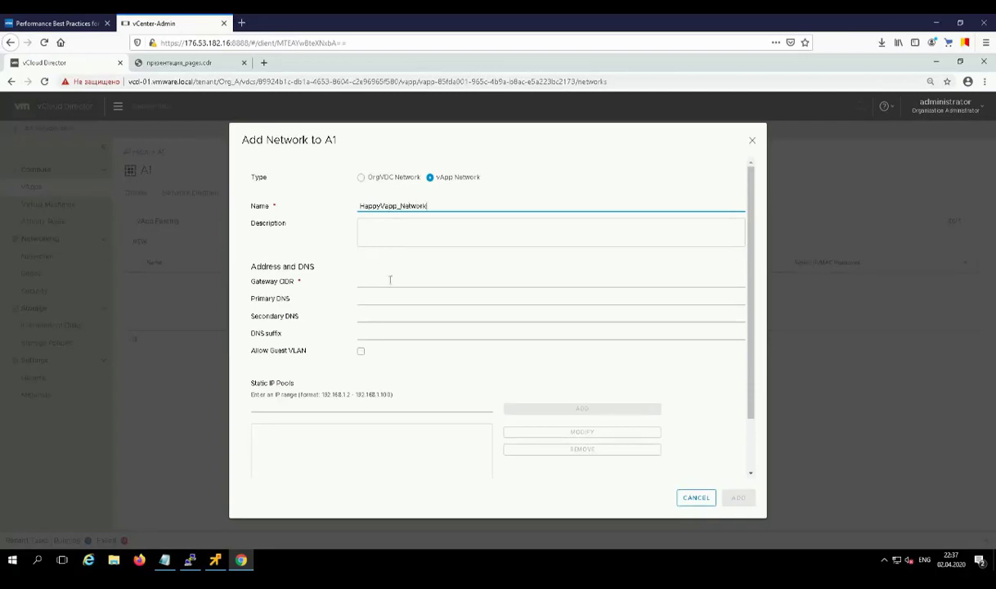
pyautogui.click(390, 280)
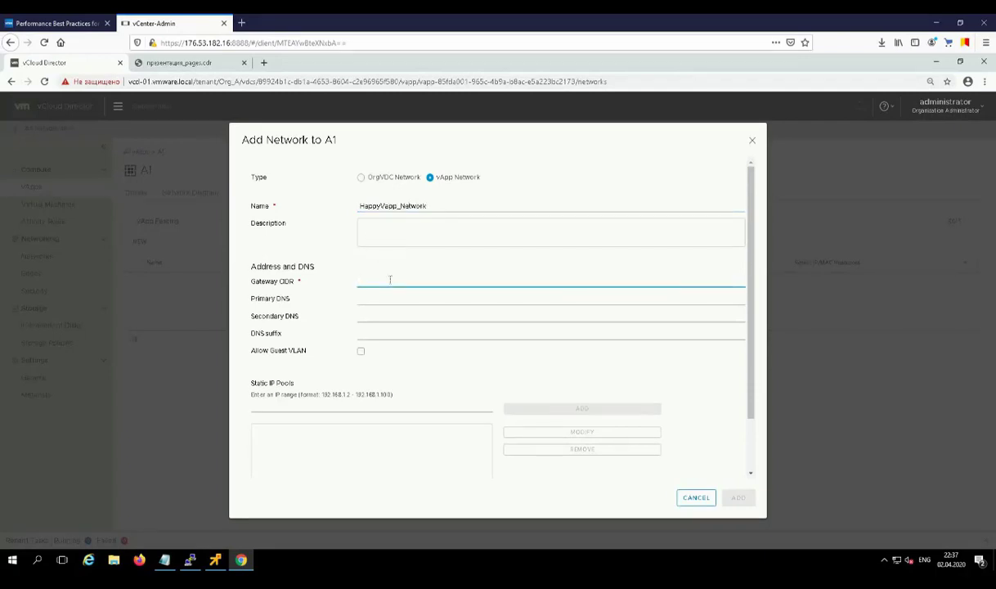
pyautogui.write('192.168.')
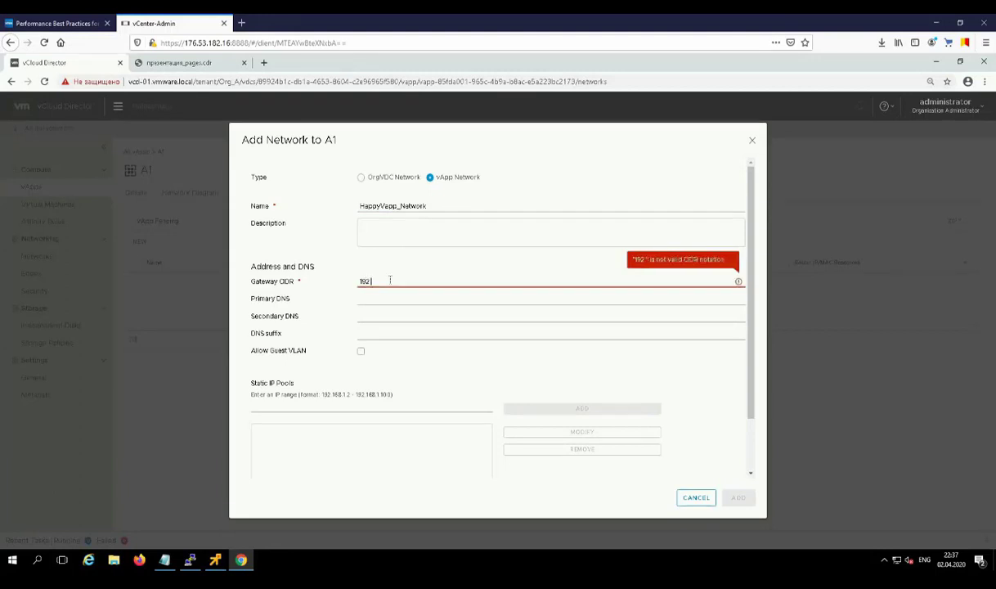
pyautogui.write('10')
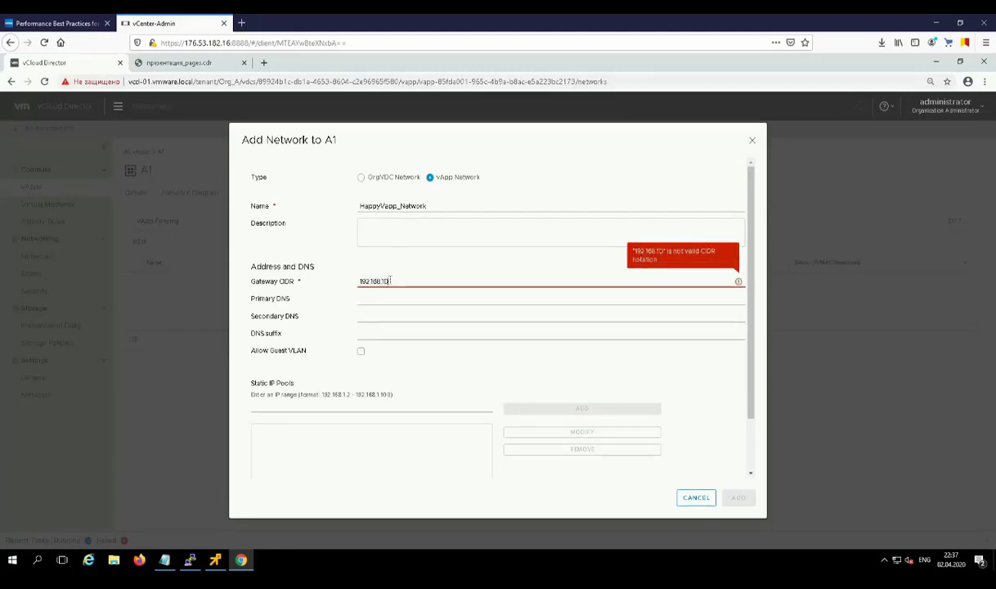
pyautogui.write('.1/24')
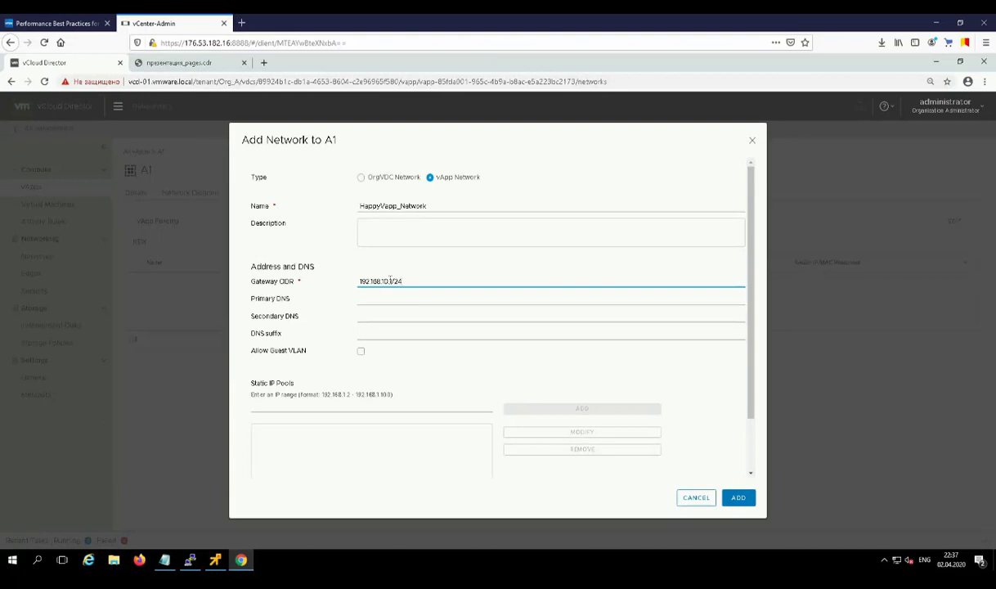
pyautogui.moveTo(392, 281); pyautogui.dragTo(345, 284)
pyautogui.hotkey('ctrl', 'c')
pyautogui.click(365, 299)
pyautogui.hotkey('ctrl', 'v')
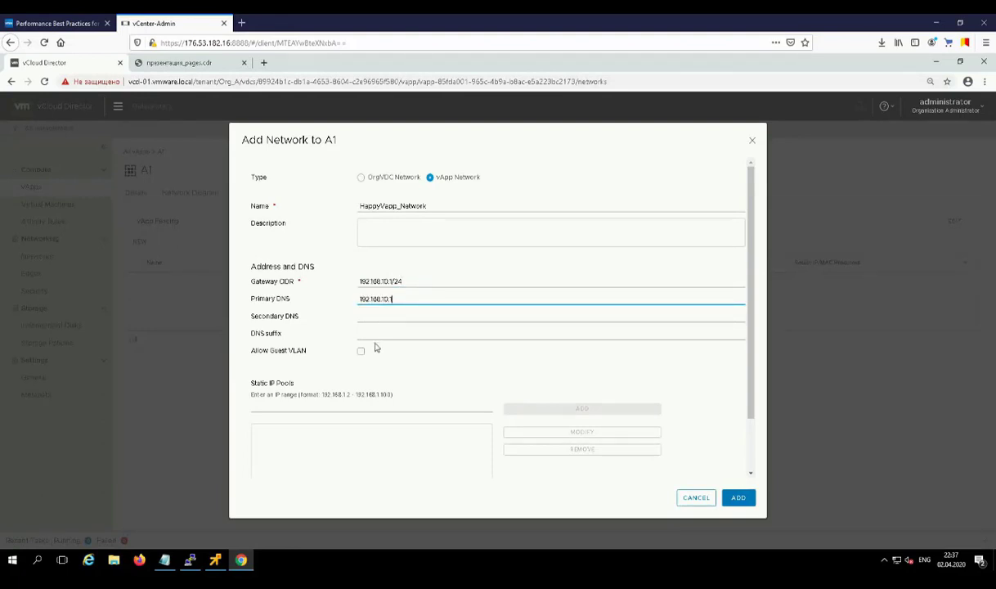
# Step: Add pool 192.168.10.100–192.168.10.200, connect it to HappyNetwork, and create the network
pyautogui.scroll(-1, 375, 347)
pyautogui.click(384, 351)
pyautogui.write('192')
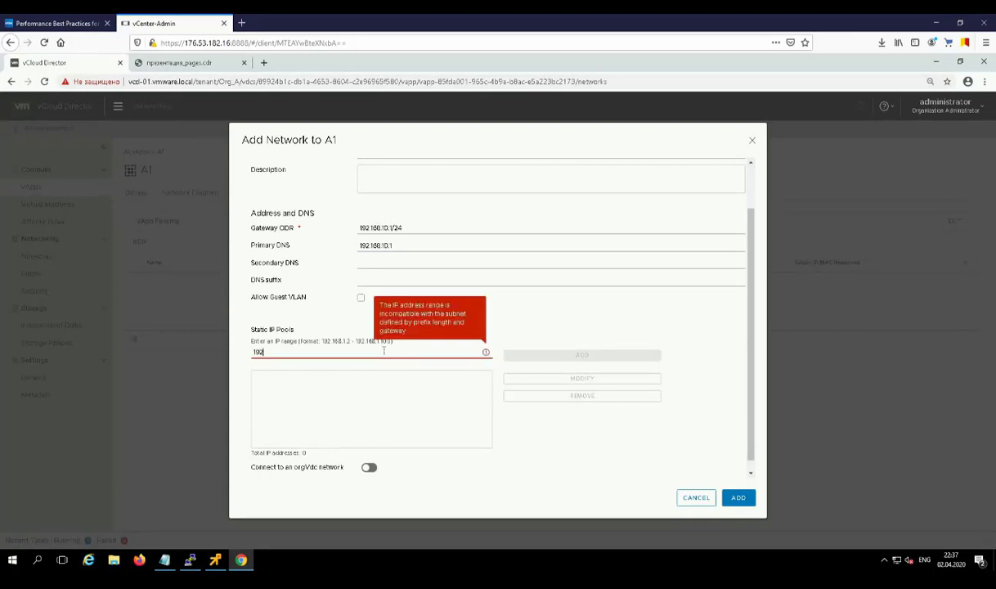
pyautogui.write('.168.10.100-19')
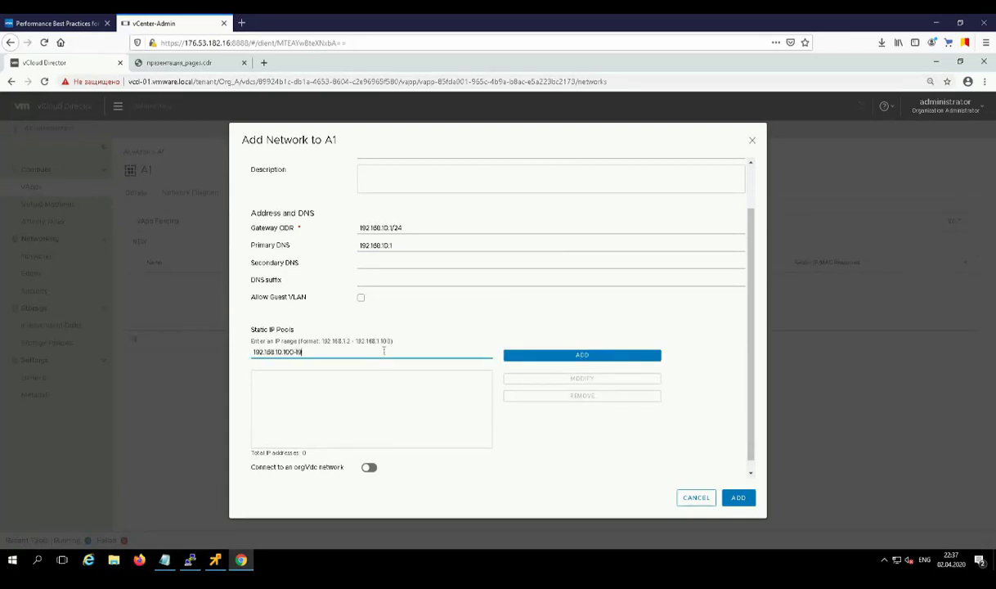
pyautogui.write('2.168')
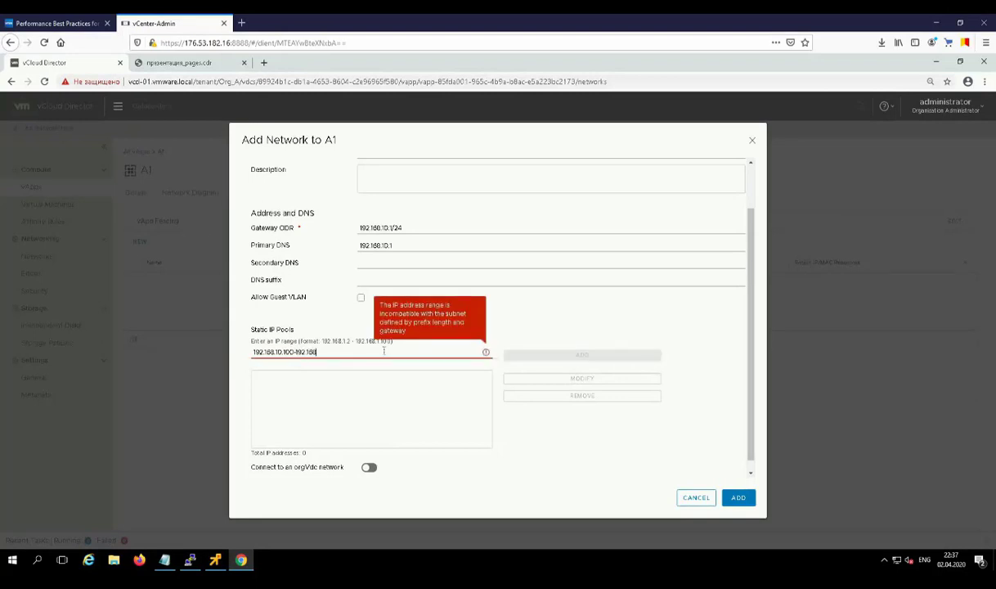
pyautogui.write('.10.200')
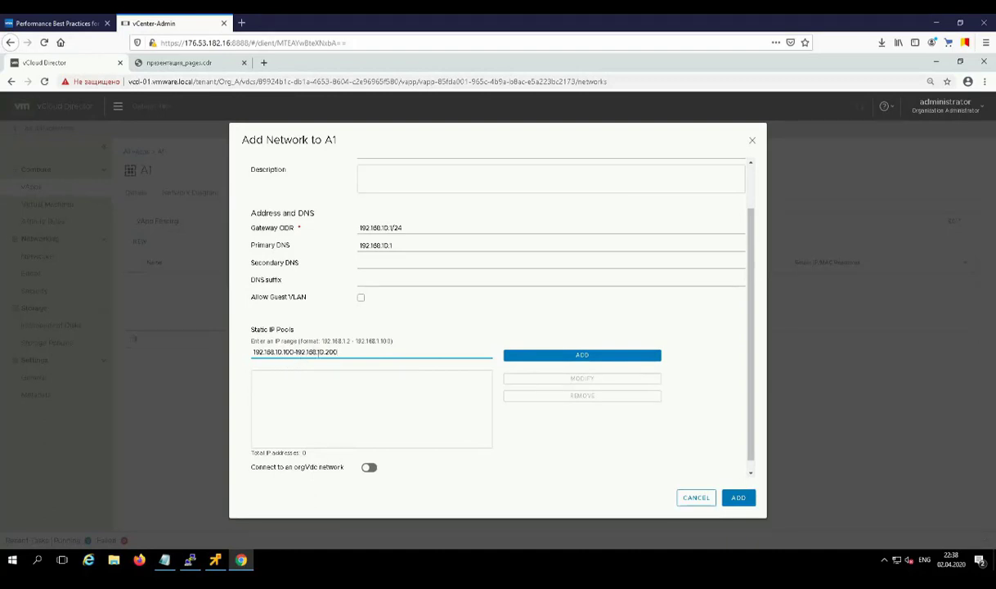
pyautogui.click(582, 355)
pyautogui.scroll(-1, 409, 376)
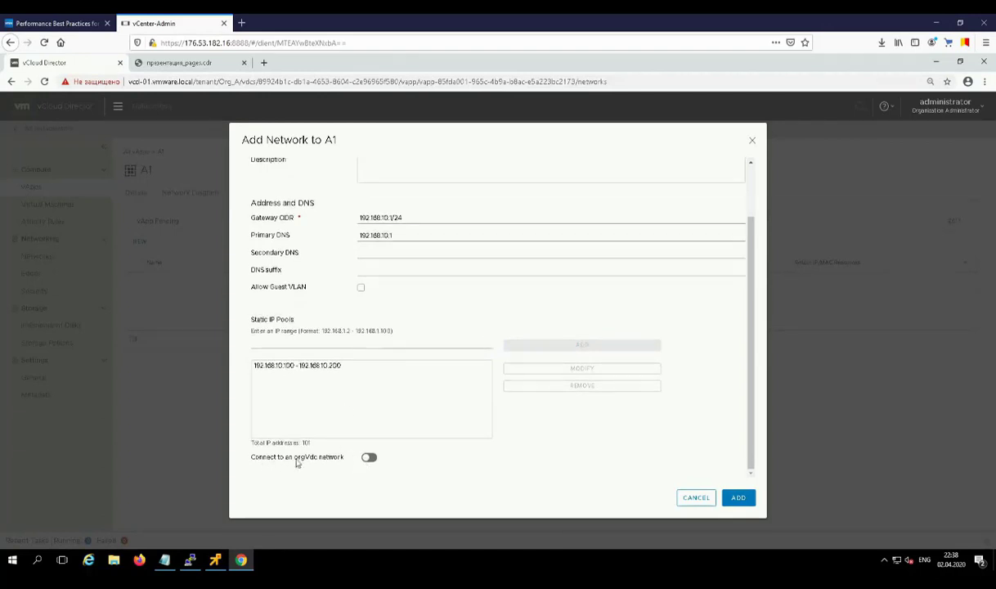
pyautogui.click(368, 459)
pyautogui.scroll(-2, 352, 462)
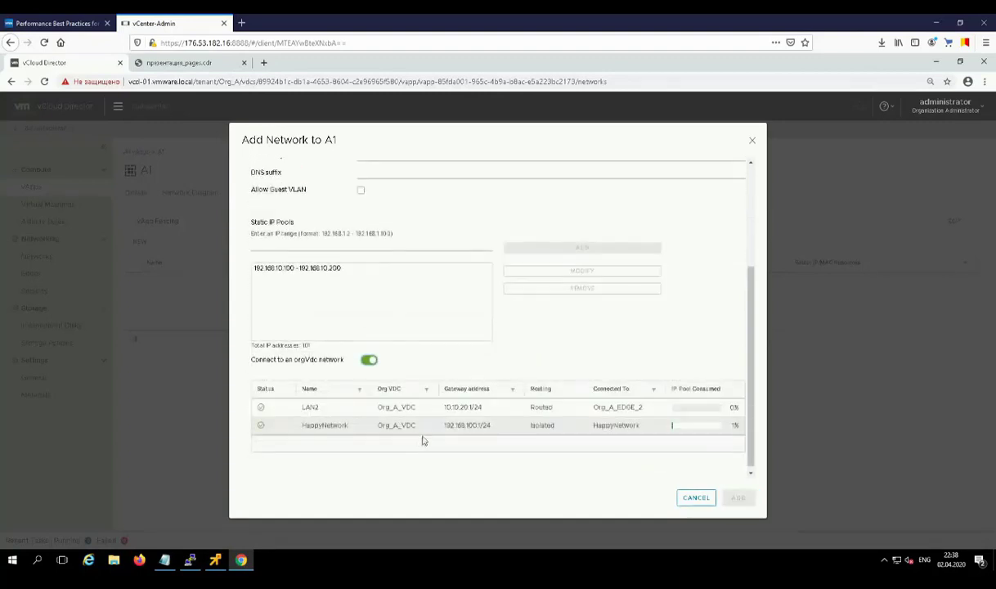
pyautogui.click(326, 423)
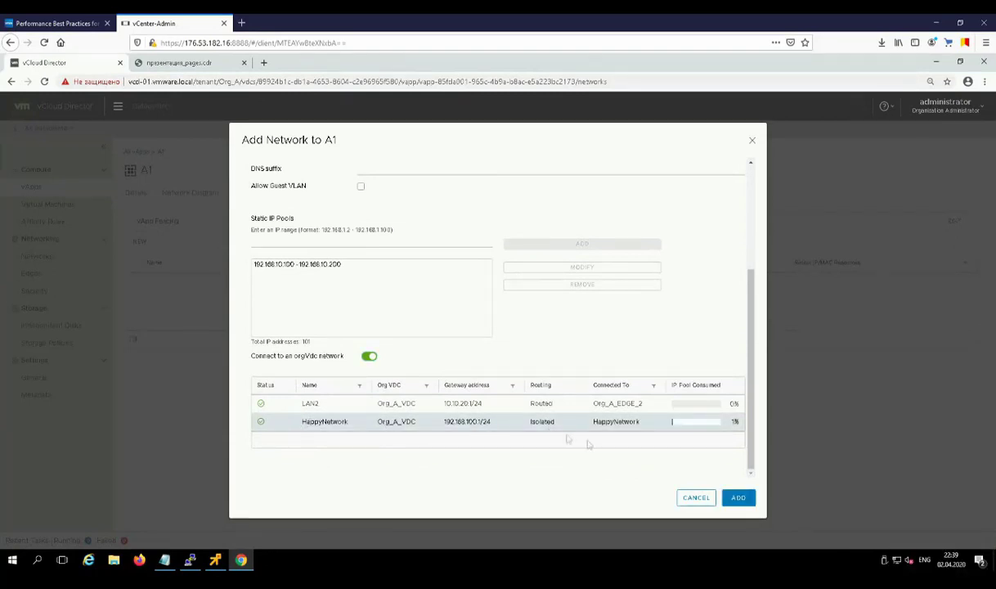
pyautogui.click(744, 504)
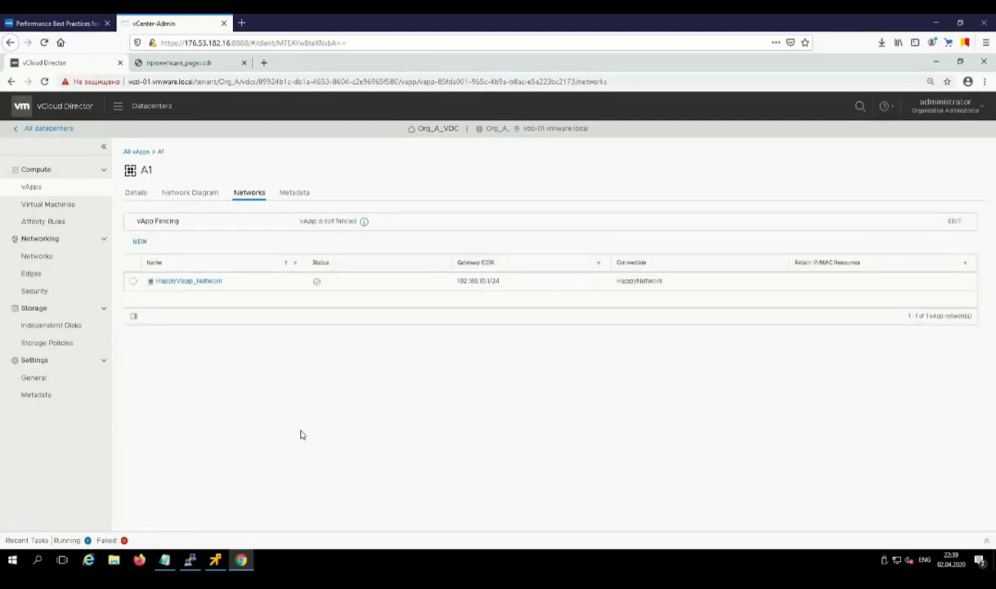
# Step: Set vm1's NIC 0 to HappyVapp_Network, Static - IP Pool, Connected, and save
pyautogui.click(137, 195)
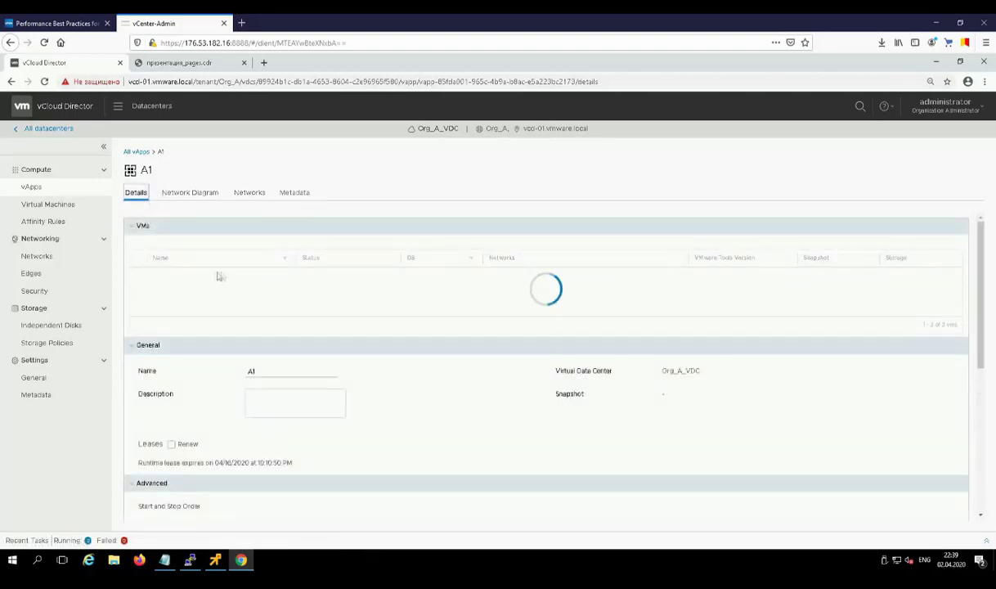
pyautogui.click(164, 276)
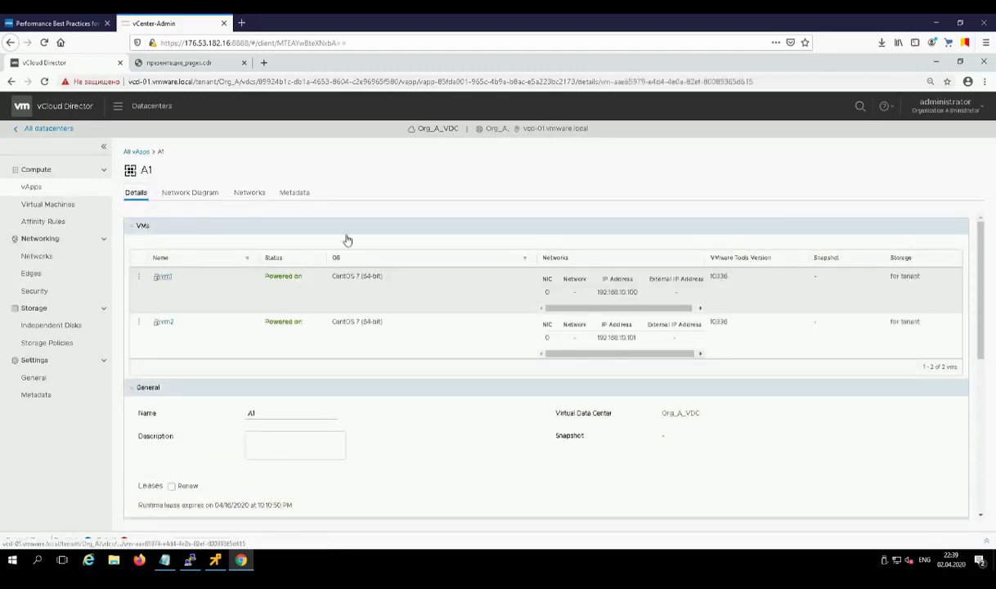
pyautogui.click(143, 375)
pyautogui.scroll(-3, 153, 378)
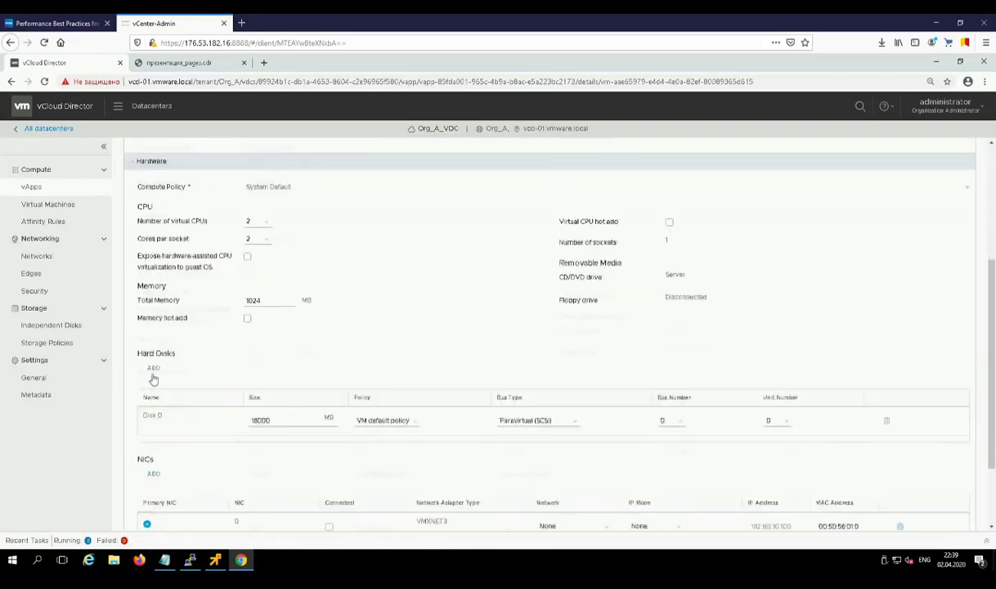
pyautogui.scroll(-2, 153, 379)
pyautogui.click(564, 424)
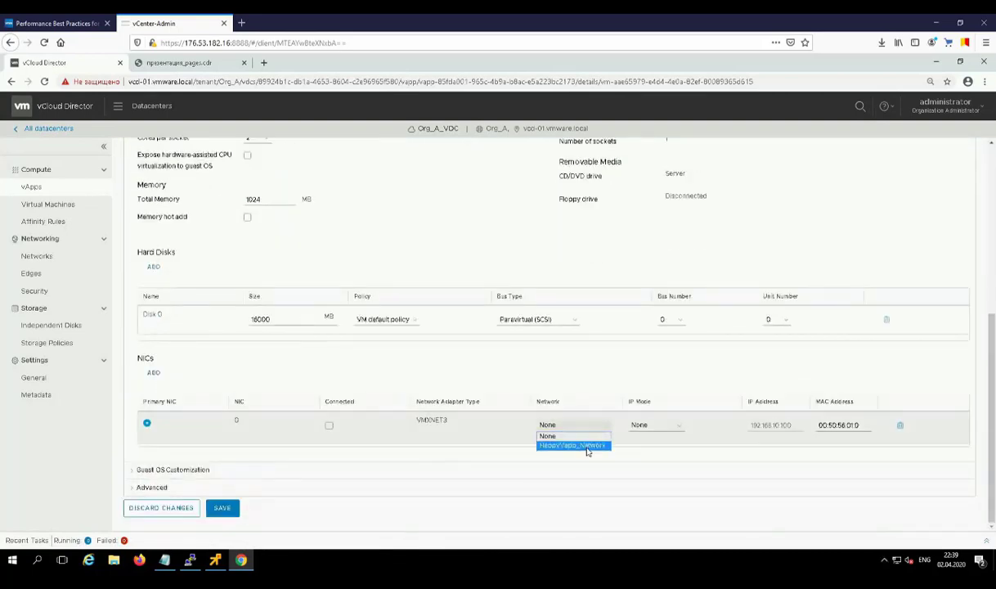
pyautogui.click(587, 446)
pyautogui.click(654, 424)
pyautogui.click(648, 445)
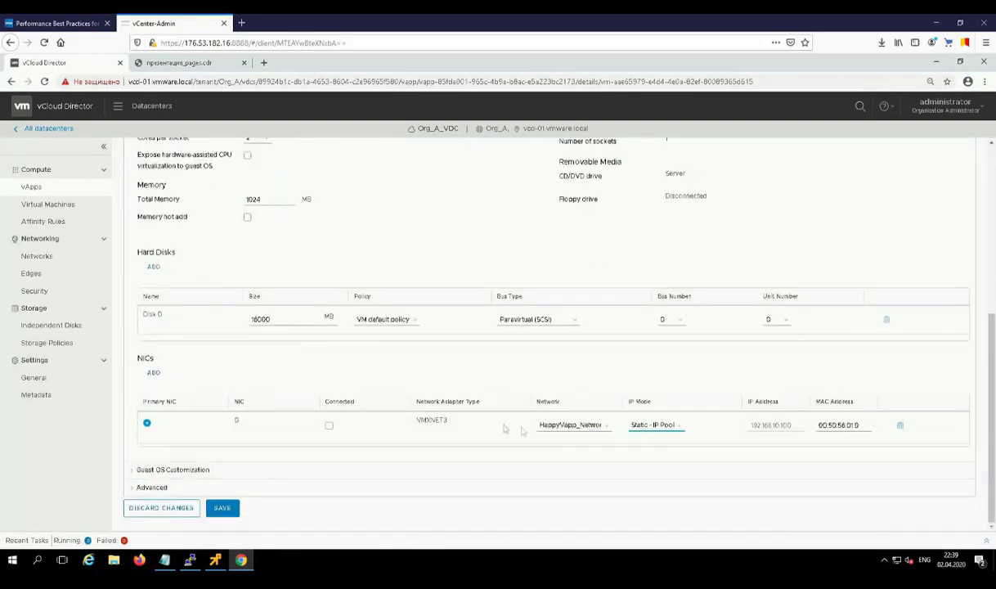
pyautogui.click(329, 425)
pyautogui.click(222, 509)
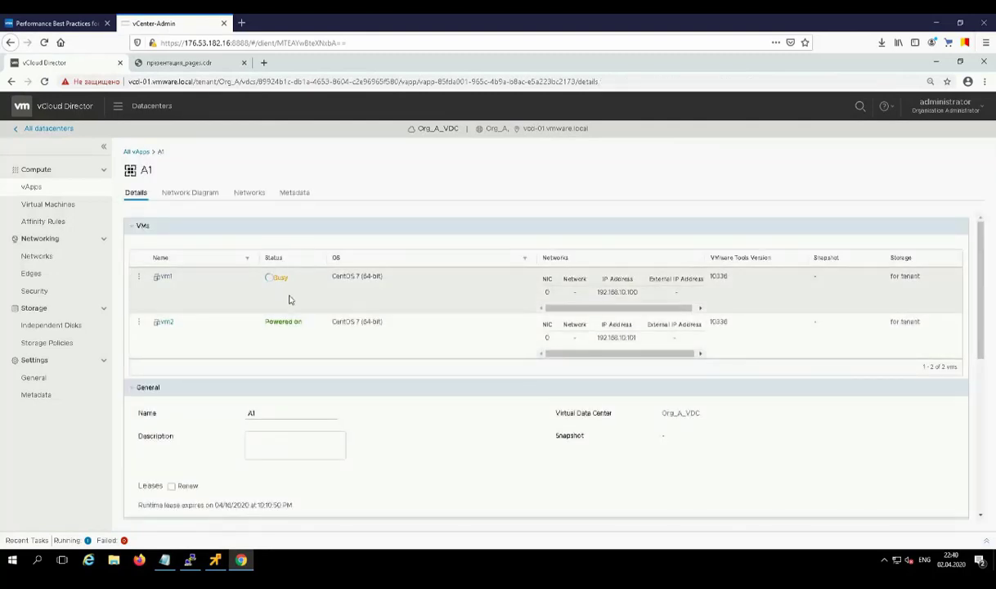
# Step: Try saving vm2's NIC on HappyVapp_Network with Static - IP Pool and Connected ticked
pyautogui.click(167, 324)
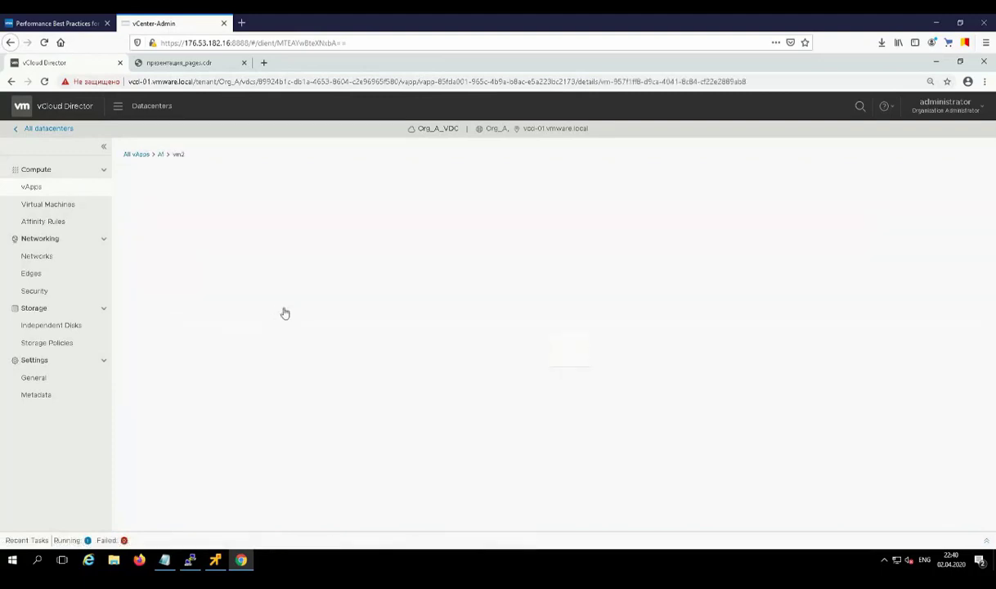
pyautogui.click(152, 375)
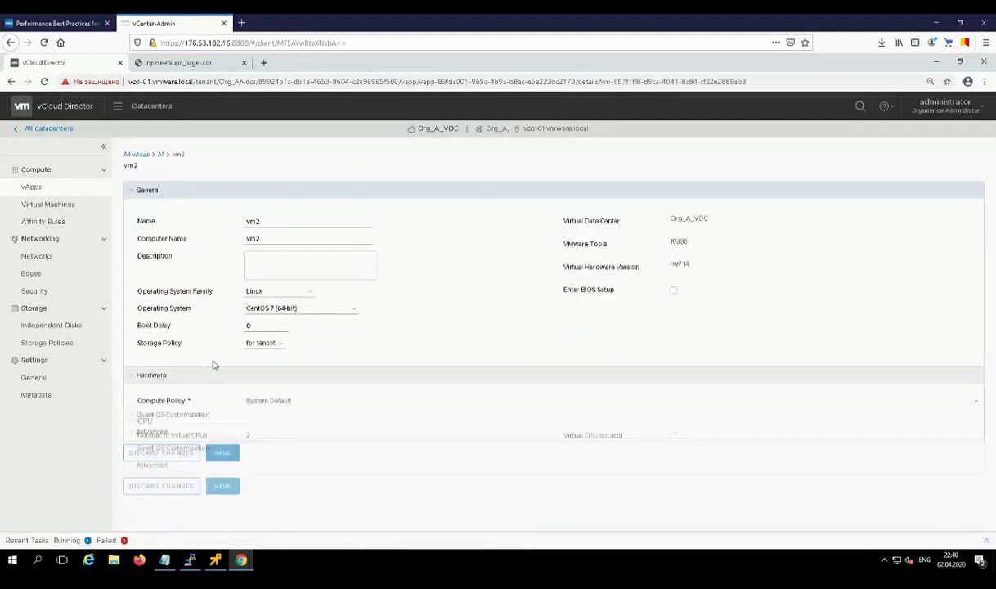
pyautogui.scroll(-4, 212, 364)
pyautogui.scroll(-1, 308, 409)
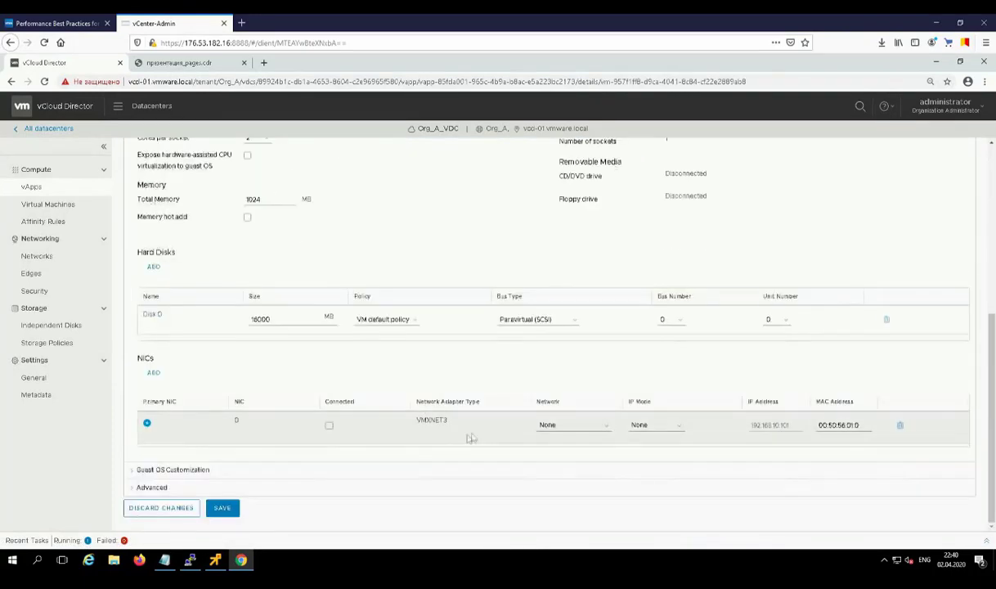
pyautogui.click(572, 424)
pyautogui.click(571, 448)
pyautogui.click(649, 426)
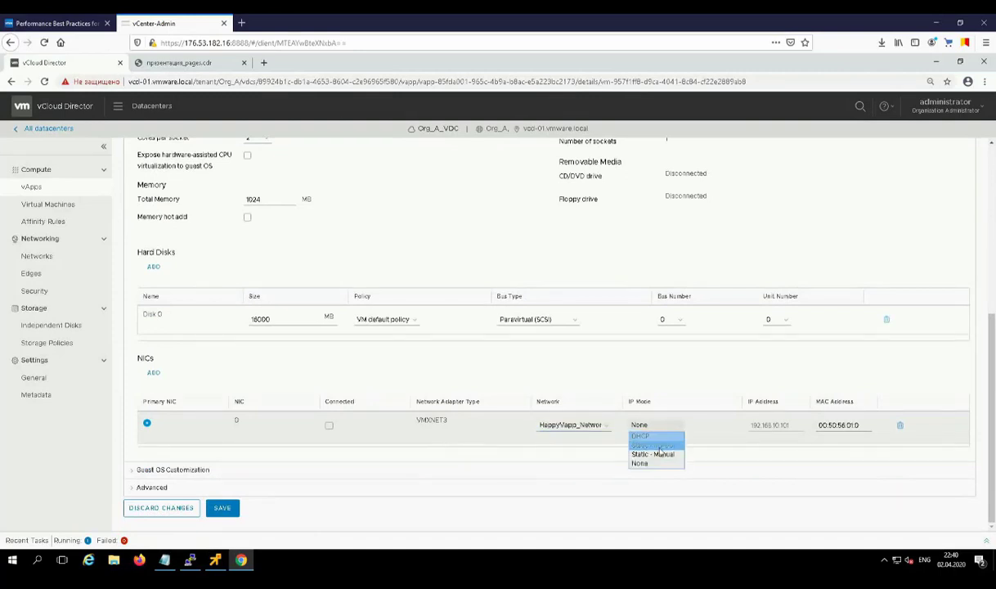
pyautogui.click(648, 452)
pyautogui.click(328, 426)
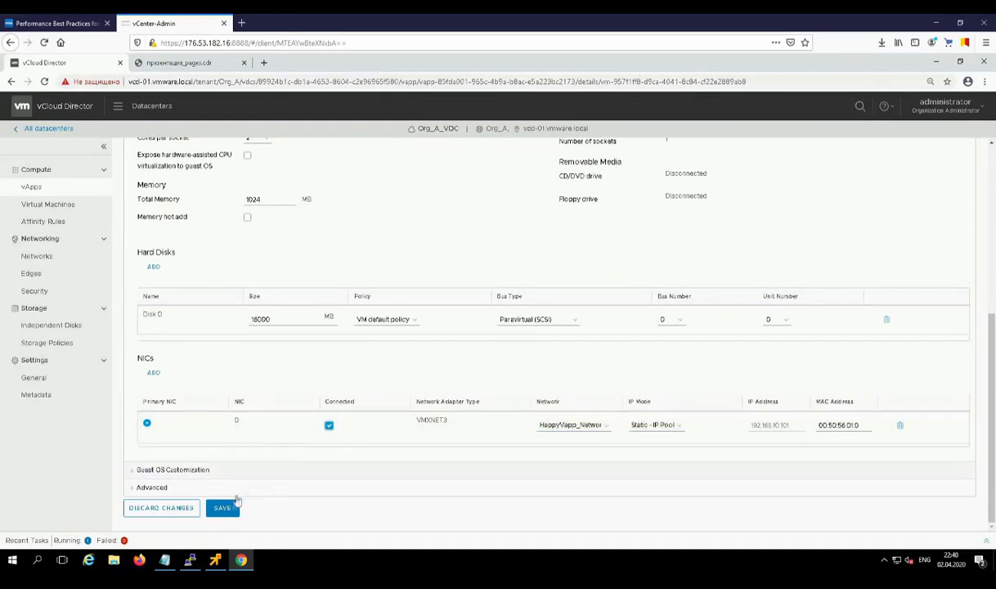
pyautogui.click(223, 508)
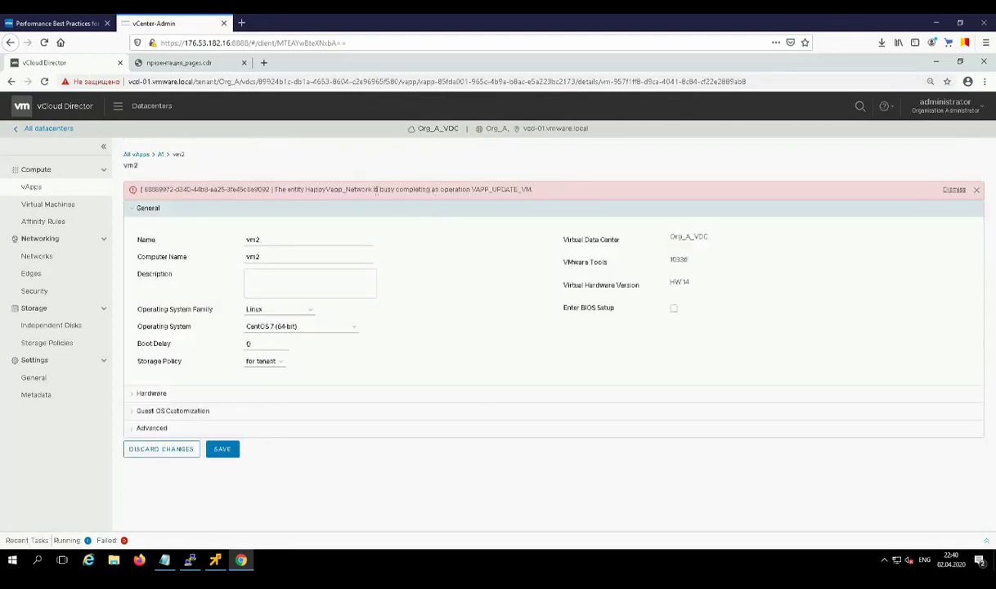
# Step: After the network-busy error, return to vApp A1 and view its networks and VM details
pyautogui.moveTo(374, 191); pyautogui.dragTo(446, 190)
pyautogui.click(160, 156)
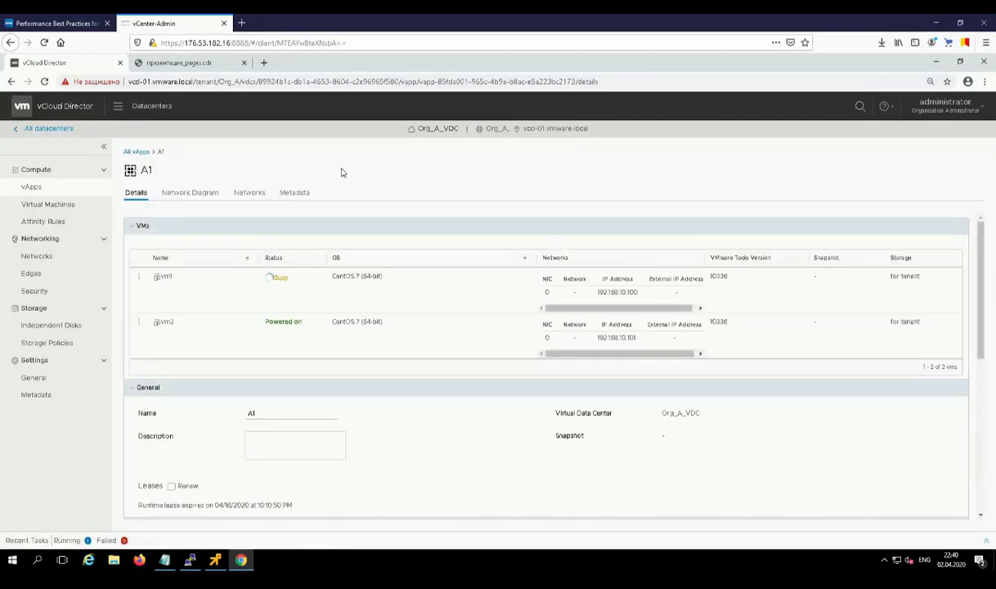
pyautogui.click(244, 198)
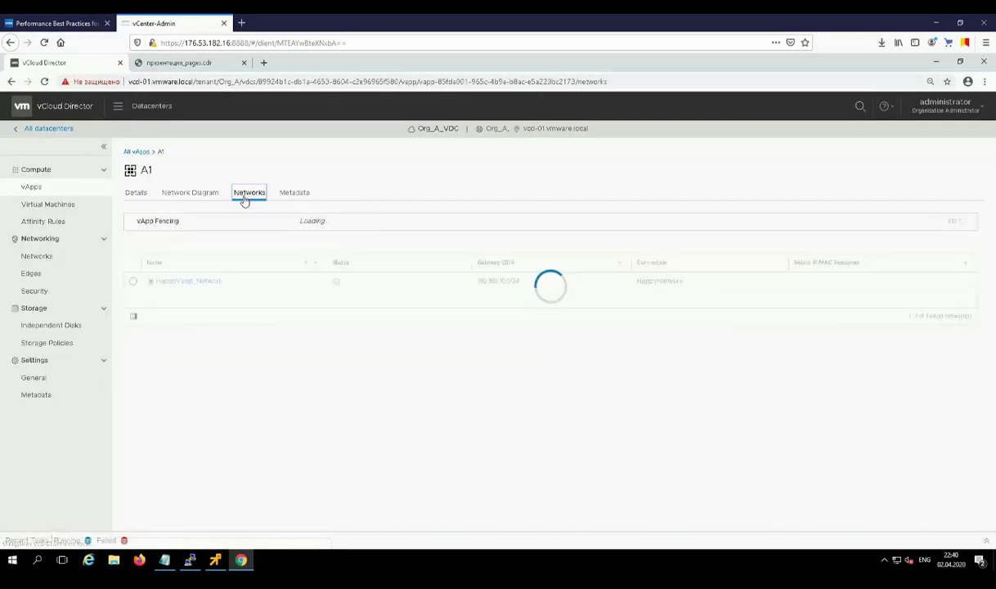
pyautogui.click(137, 194)
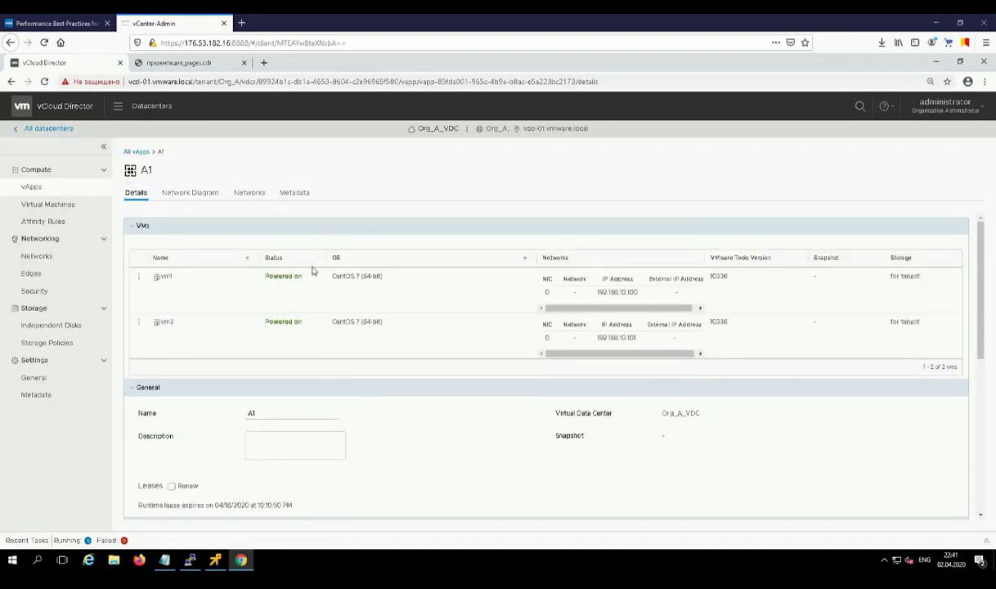
# Step: Save vm2's NIC on HappyVapp_Network with Static - IP Pool and Connected, then return to A1
pyautogui.click(170, 325)
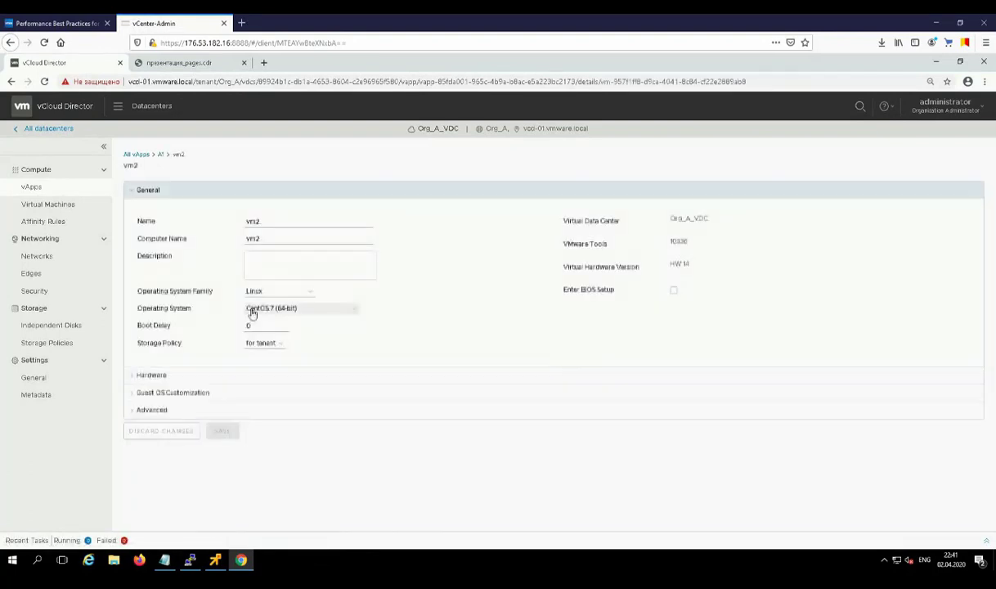
pyautogui.click(167, 377)
pyautogui.scroll(-5, 182, 322)
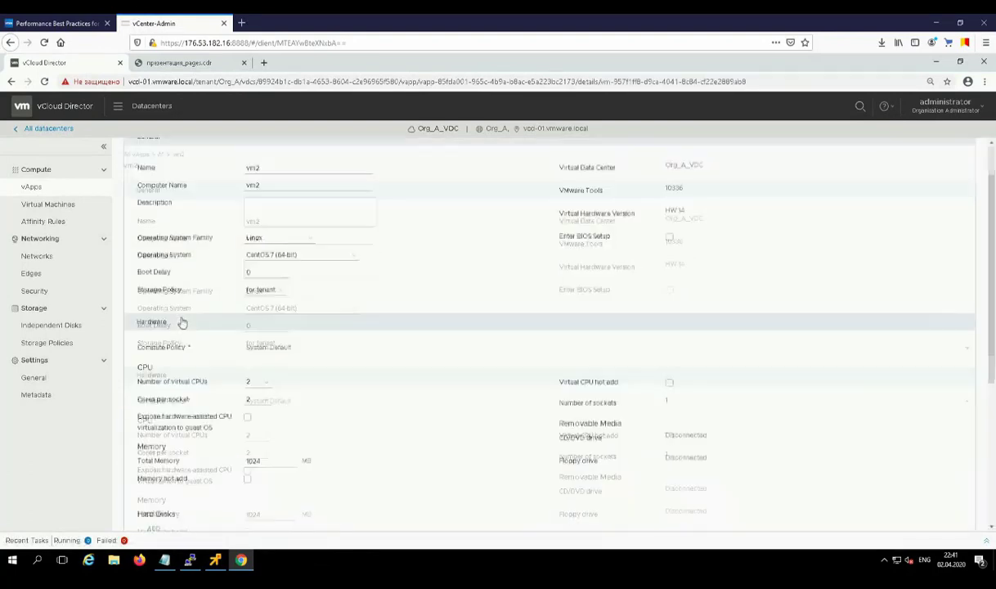
pyautogui.click(550, 425)
pyautogui.click(572, 445)
pyautogui.click(646, 425)
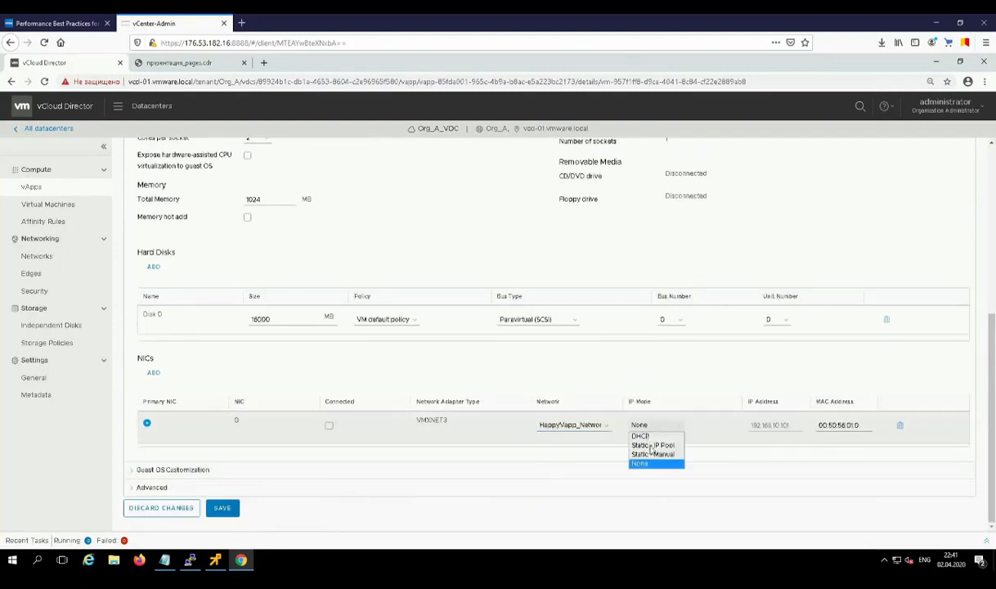
pyautogui.click(651, 445)
pyautogui.click(328, 426)
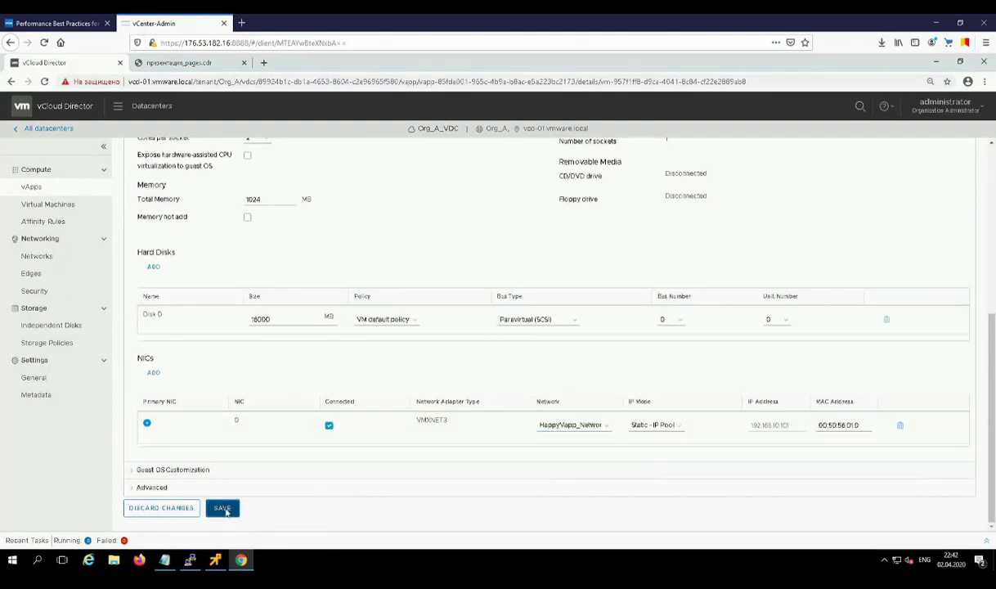
pyautogui.click(222, 507)
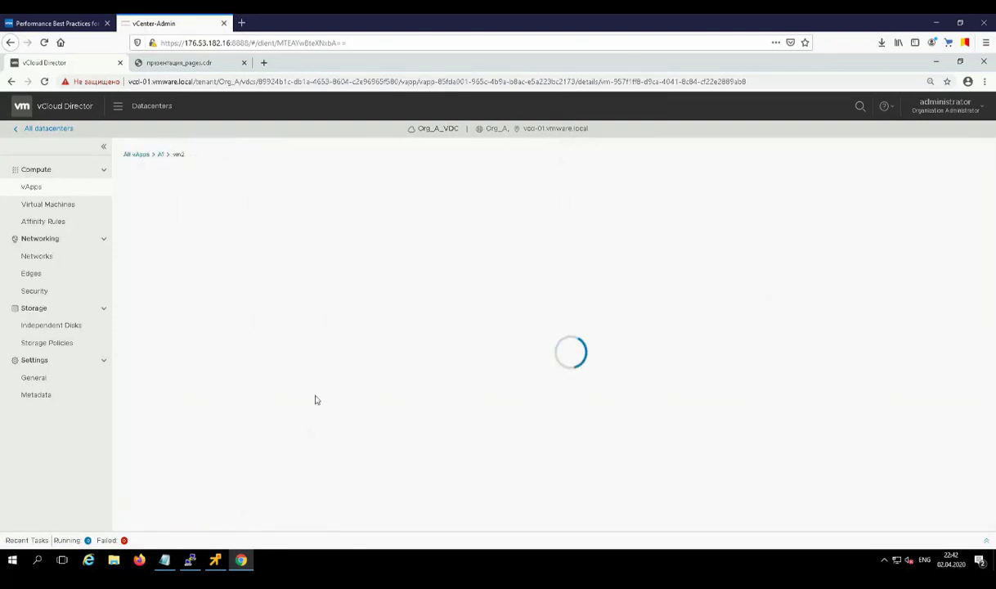
pyautogui.click(160, 156)
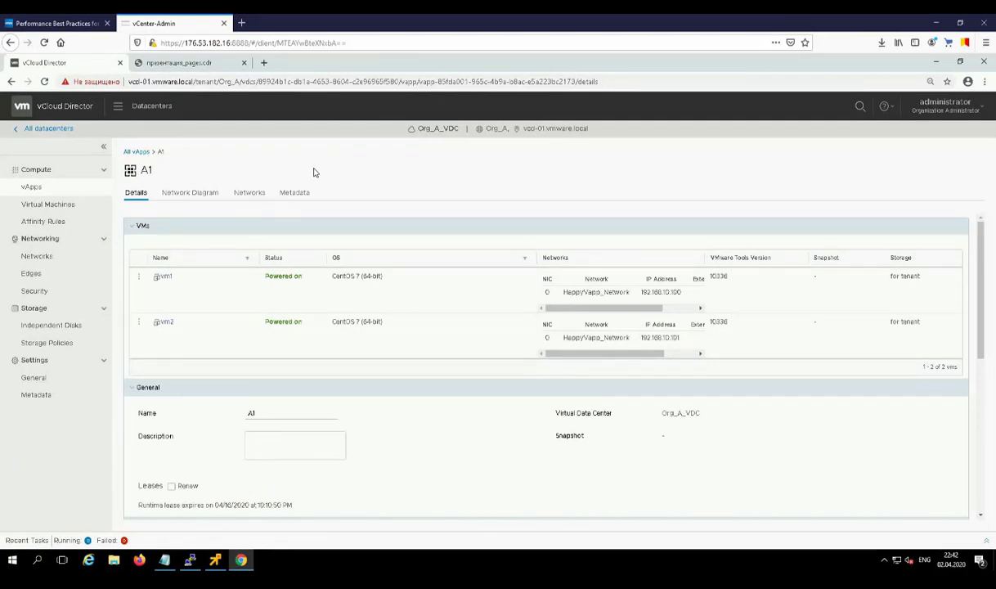
# Step: Review A1's network diagram and HappyVapp_Network's firewall and NAT rules, then reopen vApp A1
pyautogui.click(247, 194)
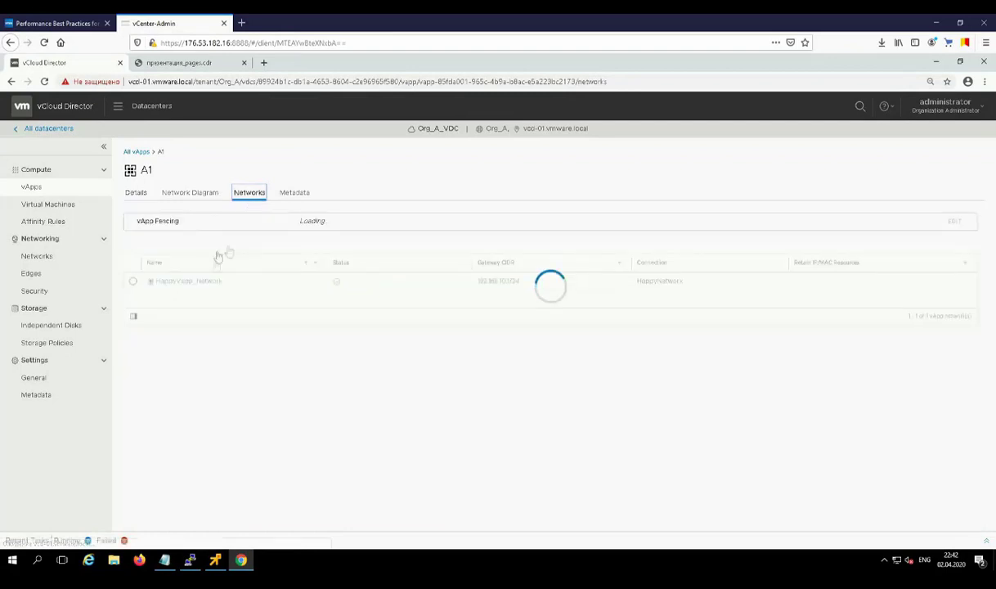
pyautogui.click(169, 196)
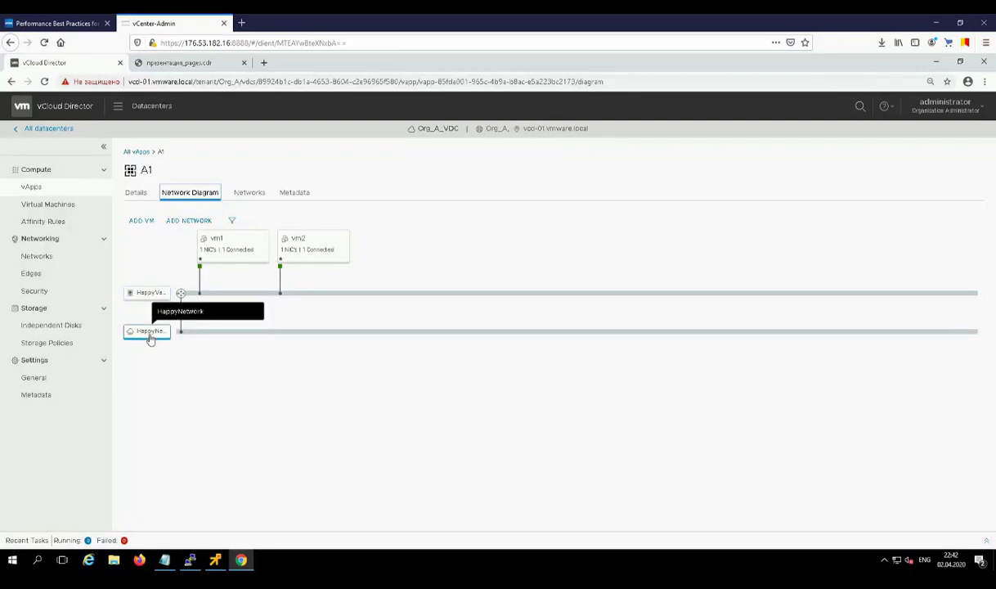
pyautogui.click(251, 193)
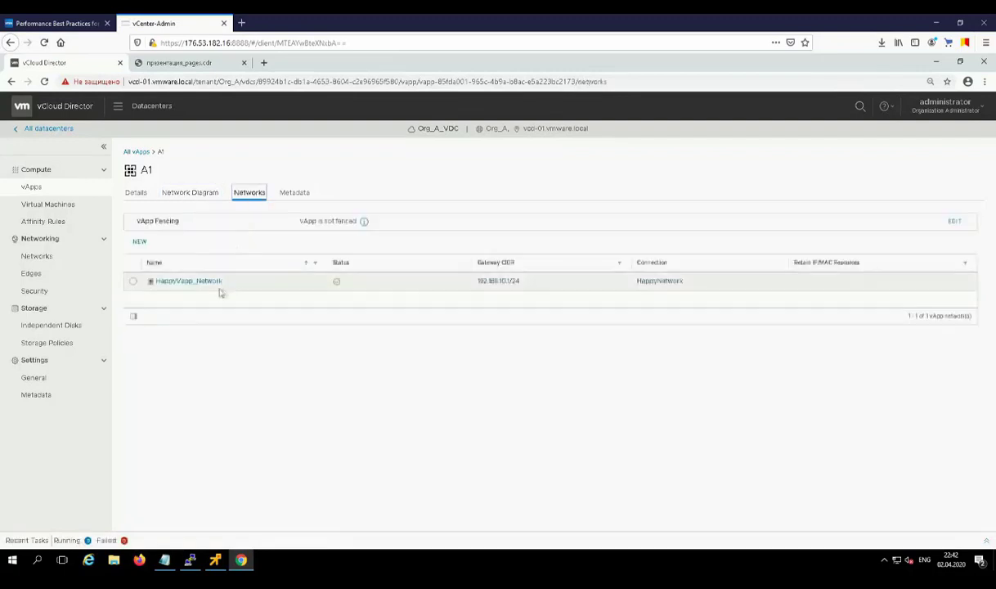
pyautogui.click(191, 282)
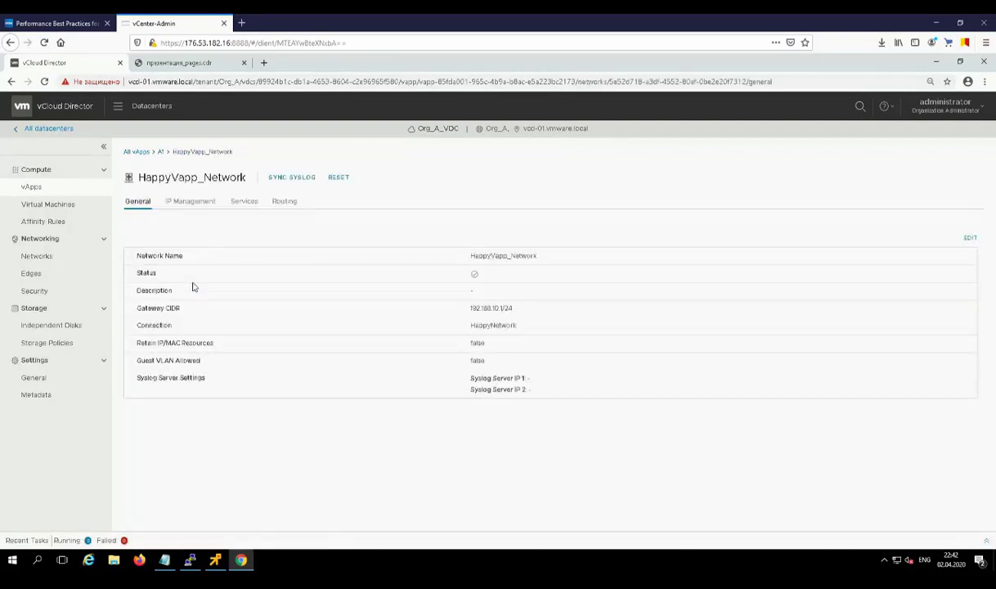
pyautogui.click(204, 203)
pyautogui.click(243, 201)
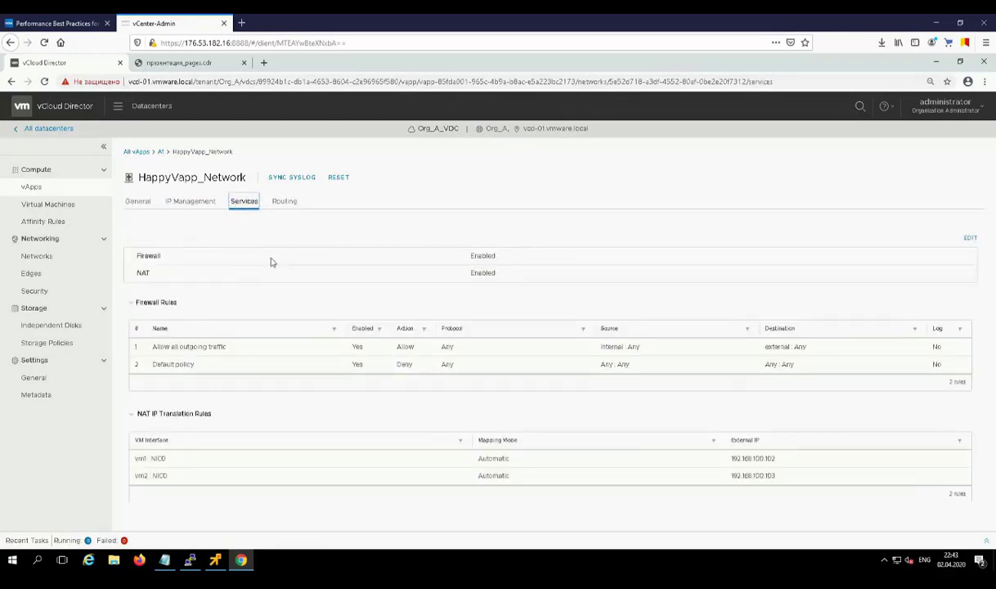
pyautogui.click(137, 152)
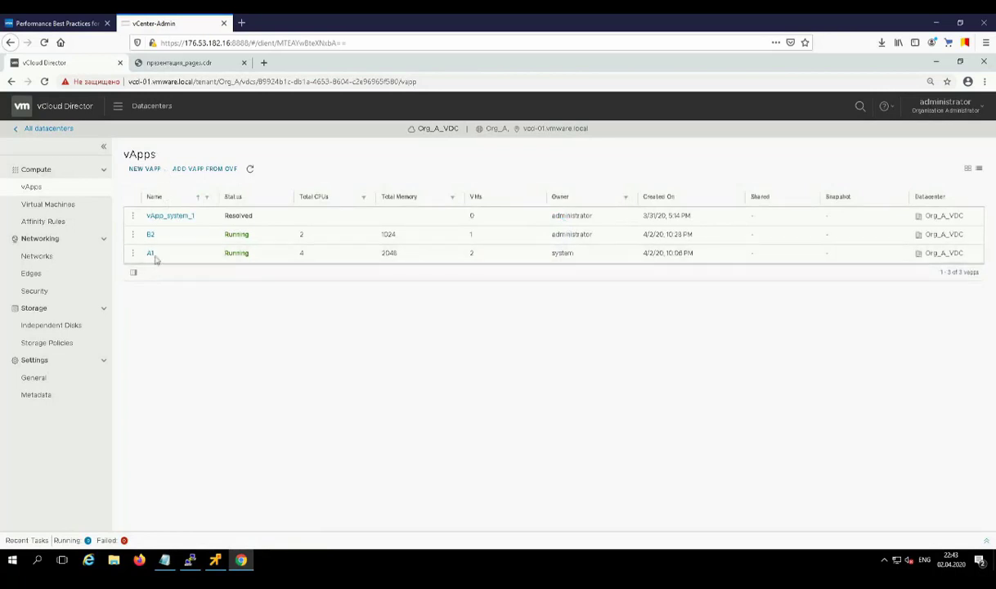
pyautogui.click(150, 253)
# Step: Launch vm1's remote console and log in as root
pyautogui.click(139, 276)
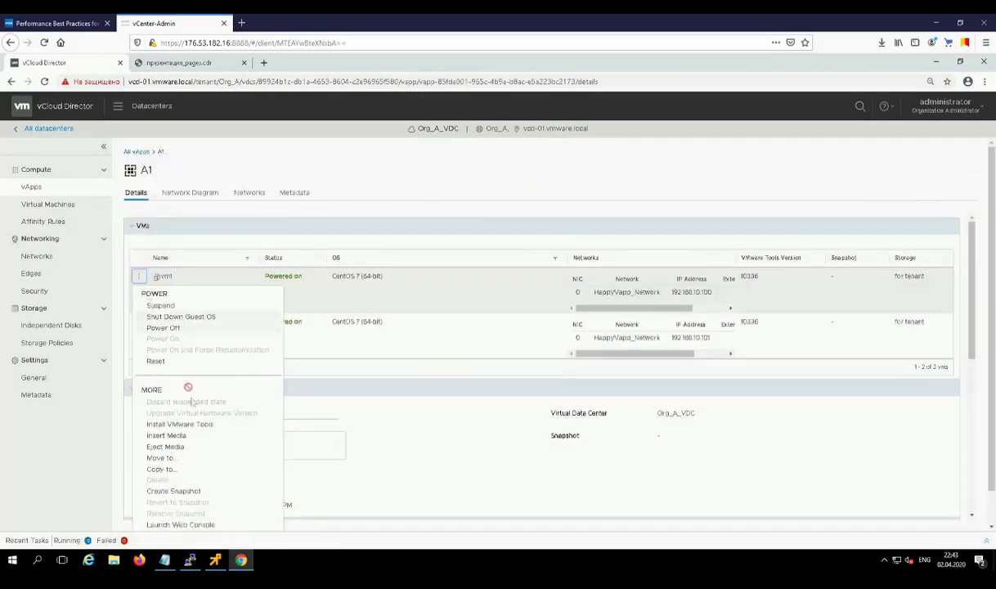
pyautogui.scroll(-1, 216, 500)
pyautogui.click(216, 501)
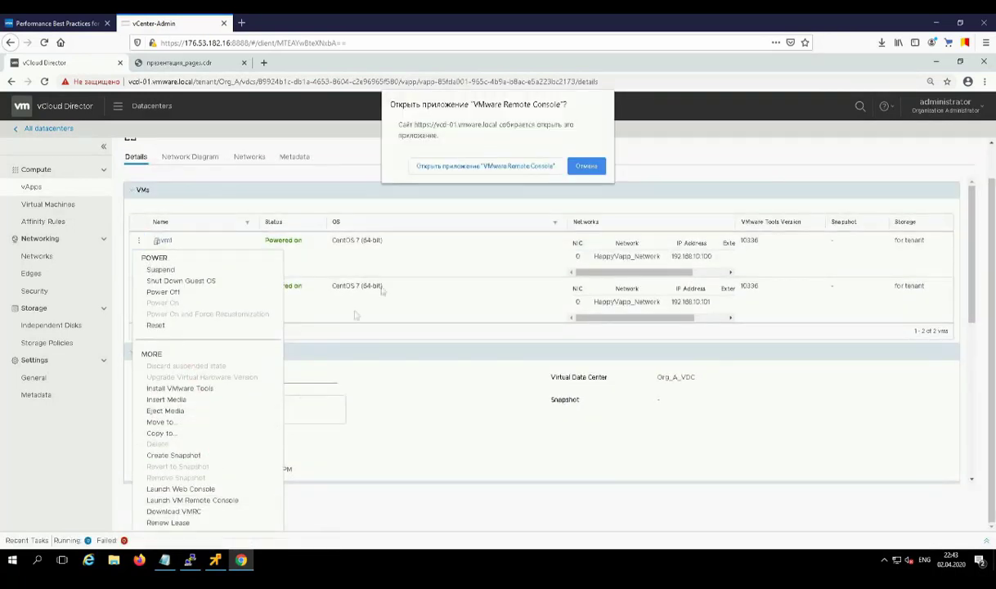
pyautogui.click(485, 166)
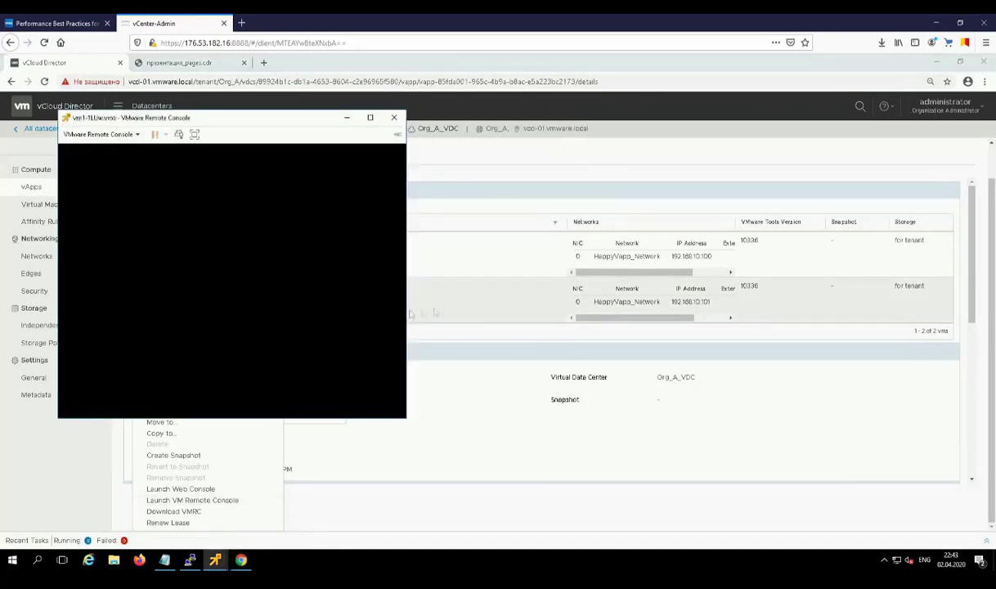
pyautogui.click(240, 324)
pyautogui.write('root')
pyautogui.press('Return')
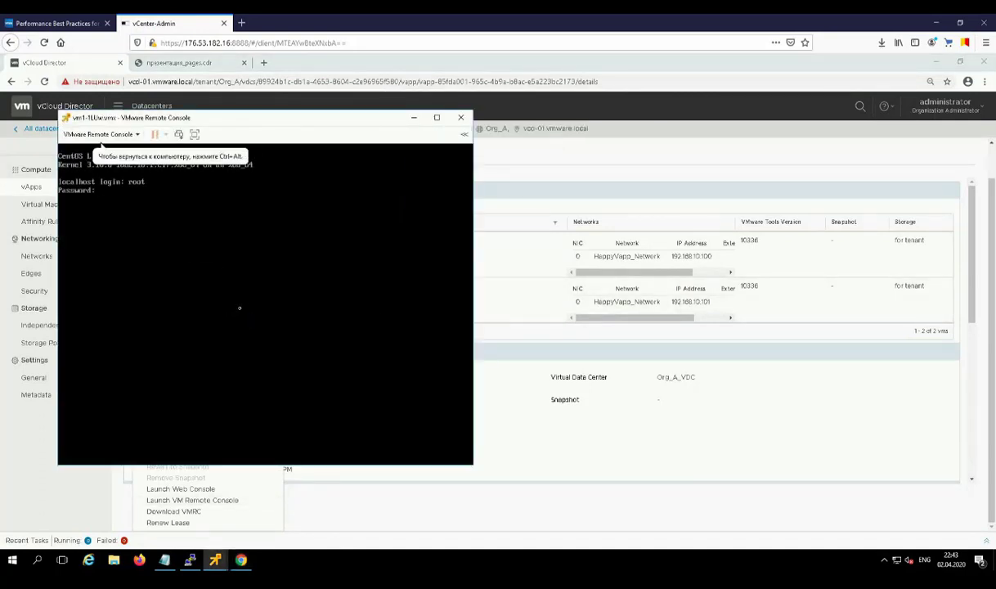
pyautogui.press('Return')
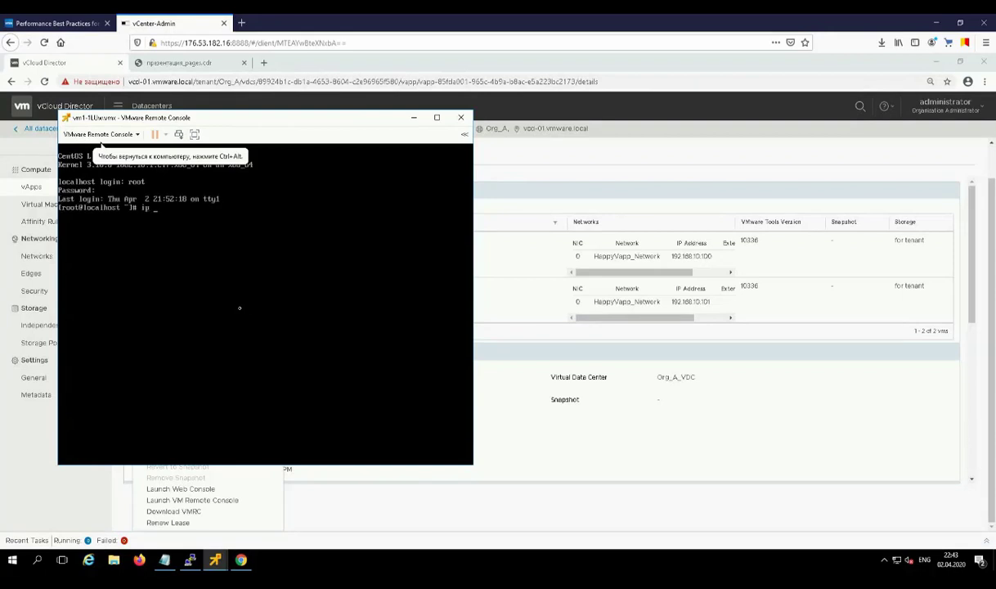
# Step: Run ip addr on vm1 to confirm 192.168.10.100, then cancel the mistyped ping
pyautogui.write('ip addr')
pyautogui.press('Return')
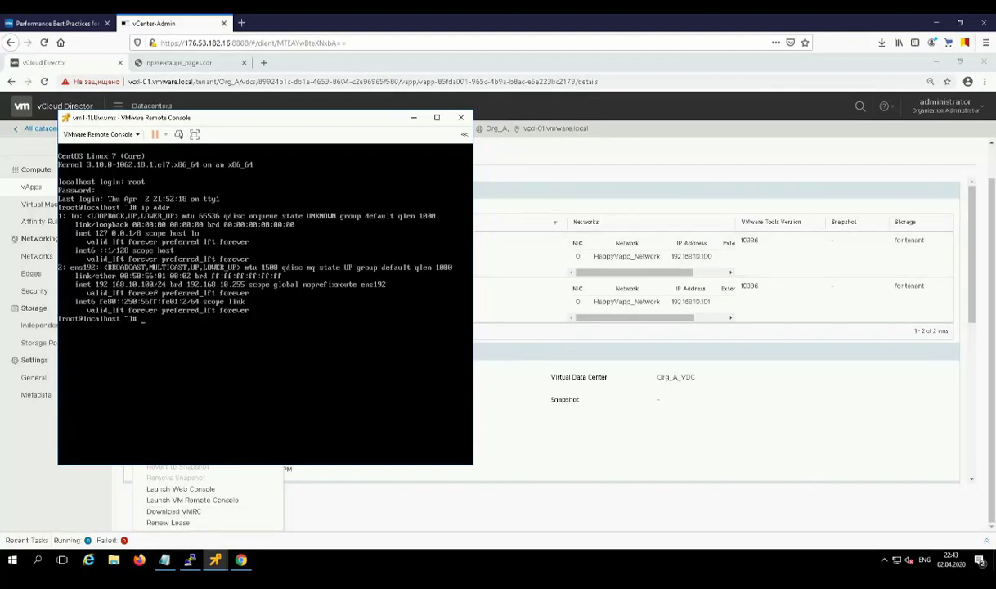
pyautogui.moveTo(208, 117); pyautogui.dragTo(310, 163)
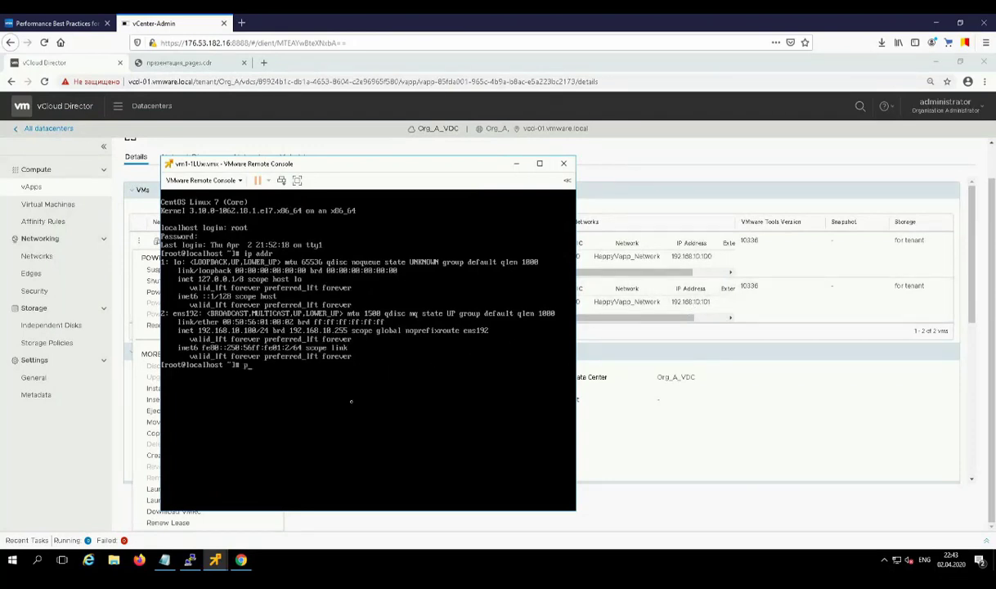
pyautogui.write('1992.160.10.101')
pyautogui.hotkey('ctrl', 'c')
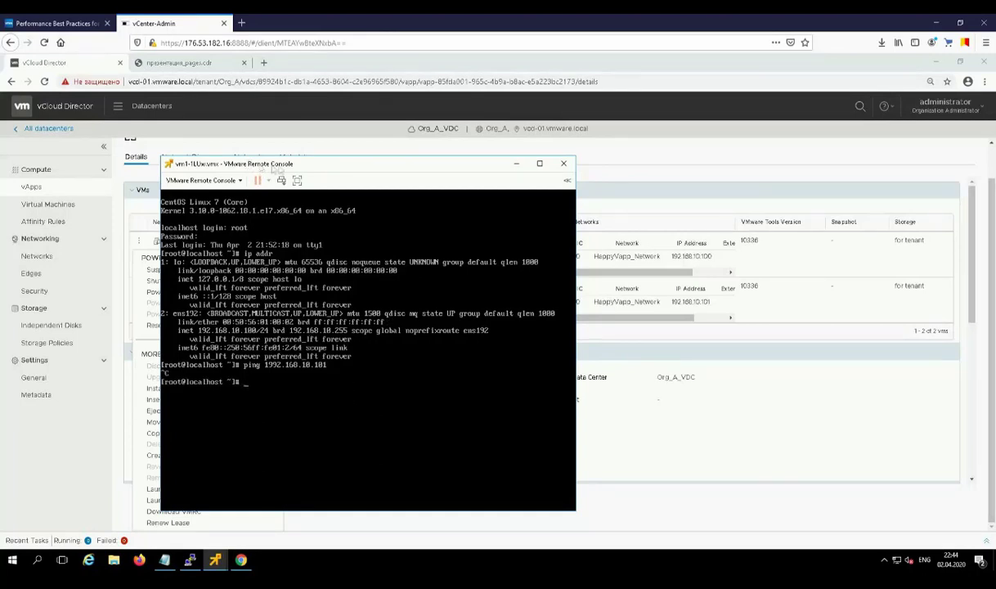
pyautogui.moveTo(260, 160); pyautogui.dragTo(488, 168)
pyautogui.click(215, 250)
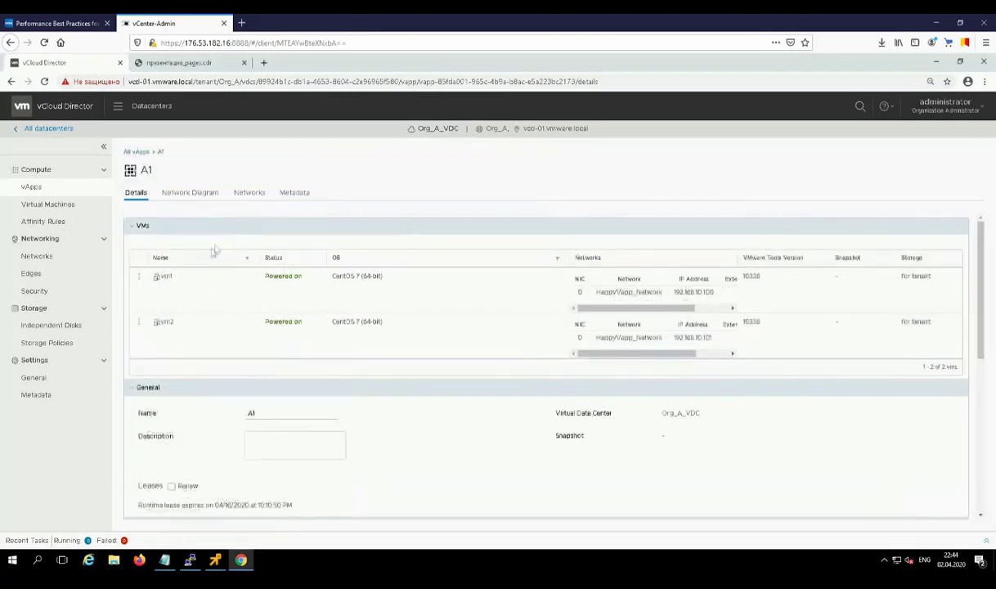
# Step: Log in to vm2's remote console as root, check ip addr, and run systemctl restart network
pyautogui.click(139, 321)
pyautogui.scroll(-3, 191, 467)
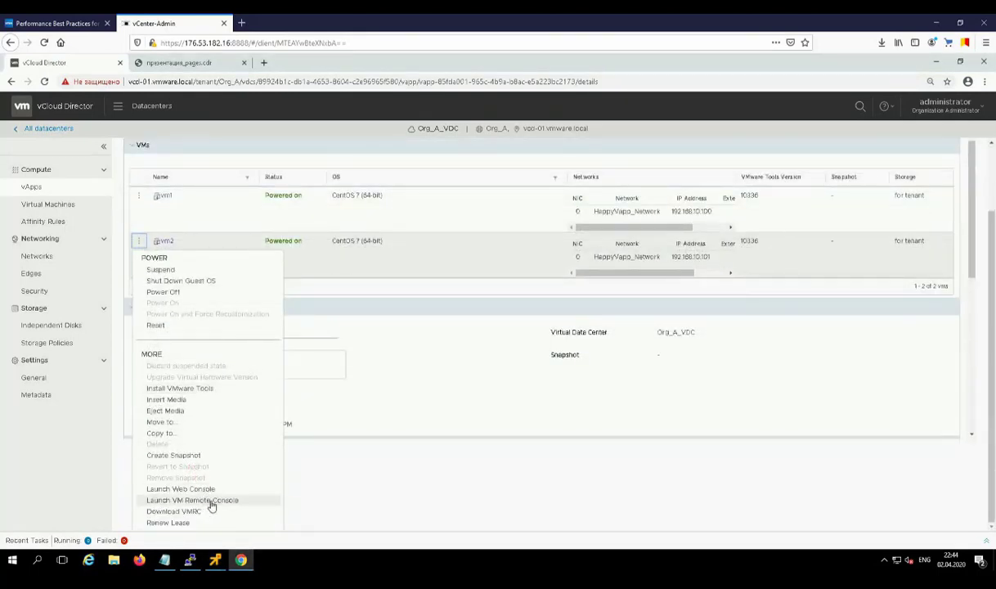
pyautogui.click(208, 499)
pyautogui.click(486, 166)
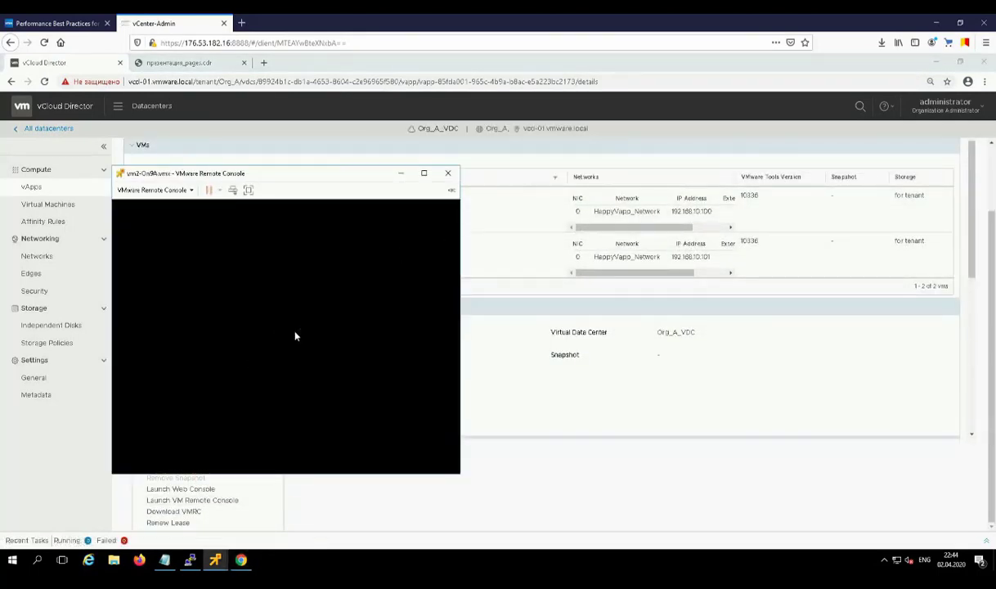
pyautogui.write('root')
pyautogui.press('Return')
pyautogui.press('Return')
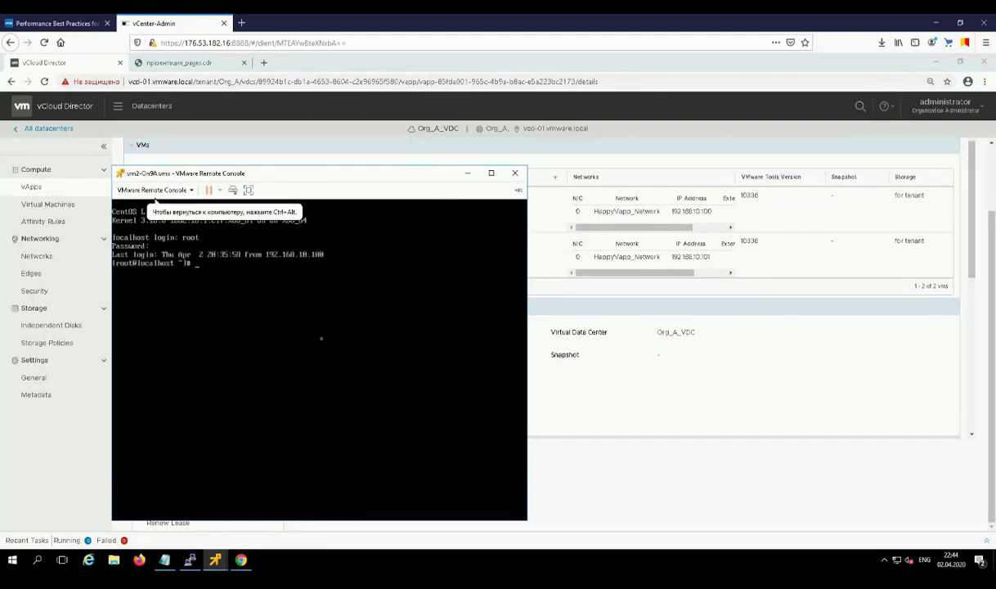
pyautogui.write('ip addr')
pyautogui.press('Return')
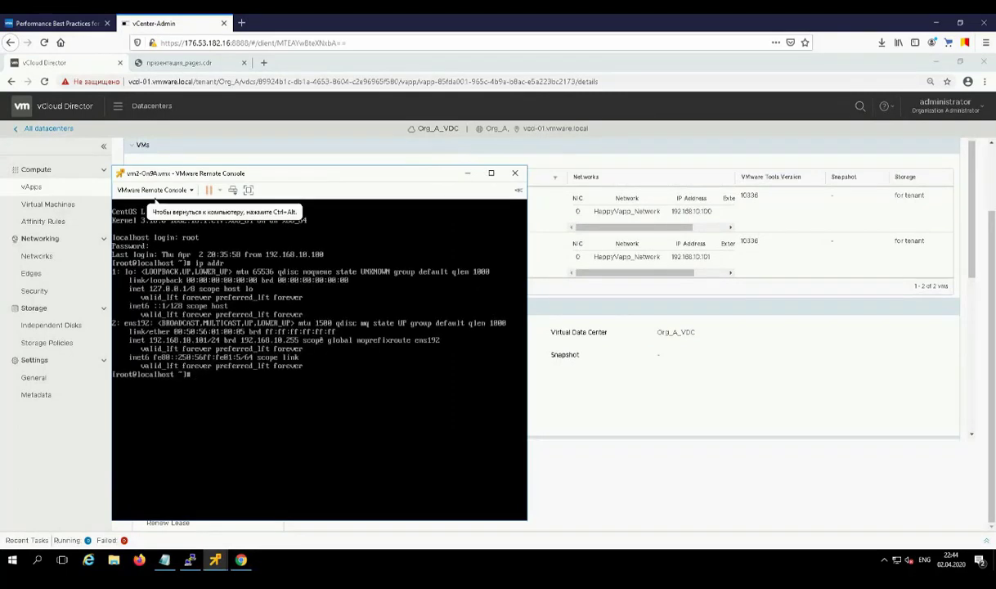
pyautogui.write('systemctl r')
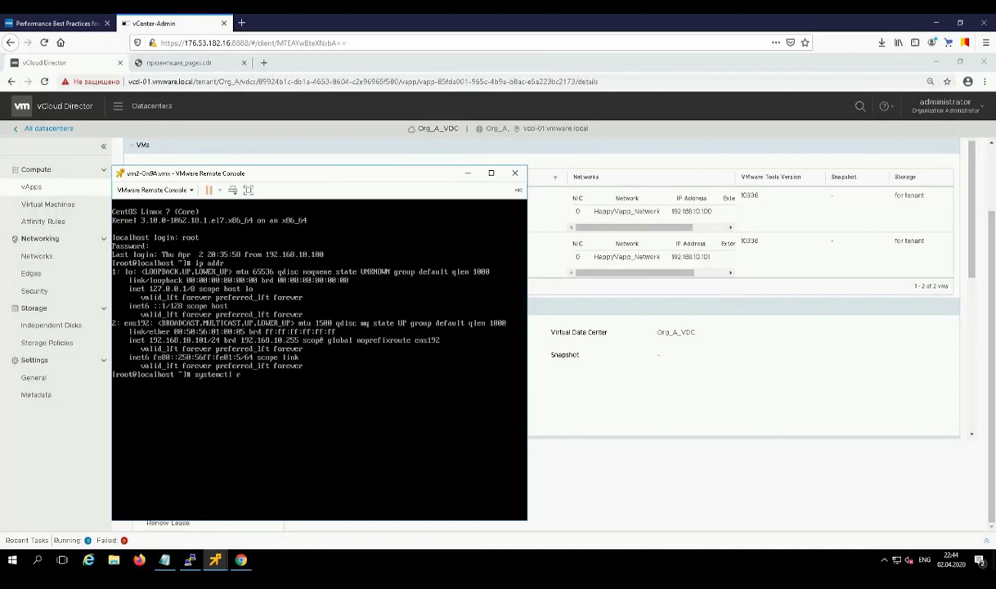
pyautogui.write('estart network')
pyautogui.press('Return')
pyautogui.hotkey('ctrl', 'alt')
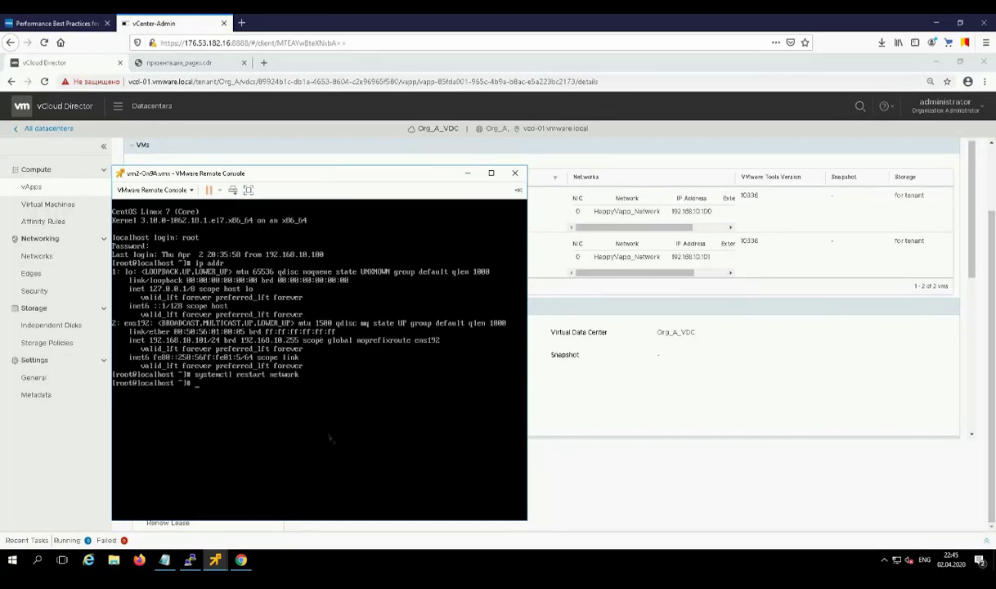
# Step: From vm1's console, ping 192.168.10.101 and stop it to see 0% packet loss
pyautogui.click(215, 562)
pyautogui.click(216, 503)
pyautogui.press('Up')
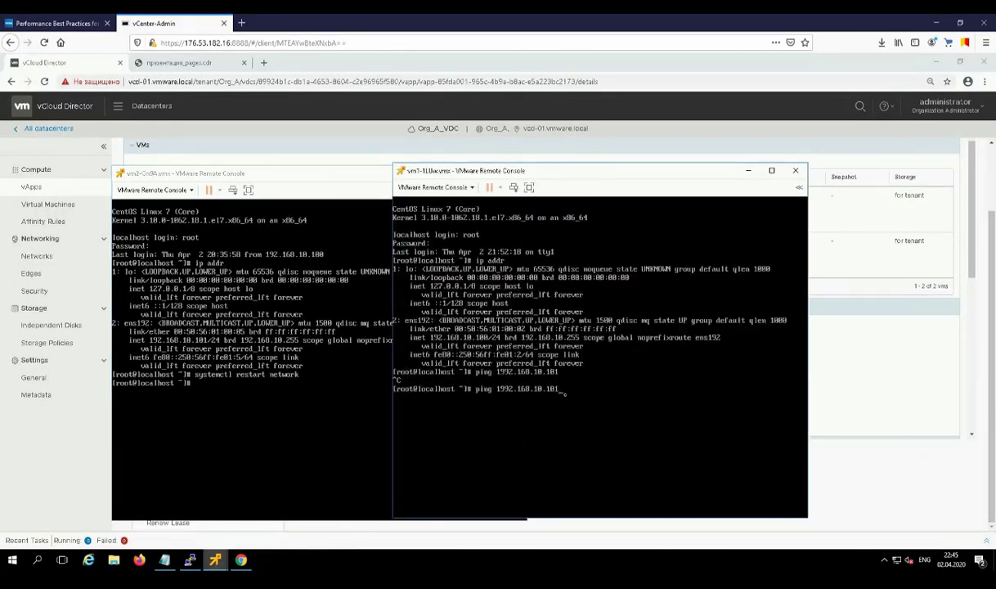
pyautogui.press('Left')
pyautogui.press('Left')
pyautogui.press('Left')
pyautogui.press('Left')
pyautogui.press('Left')
pyautogui.press('Left')
pyautogui.press('Left')
pyautogui.press('Left')
pyautogui.press('Left')
pyautogui.press('Left')
pyautogui.press('Left')
pyautogui.press('Left')
pyautogui.press('BackSpace')
pyautogui.press('Return')
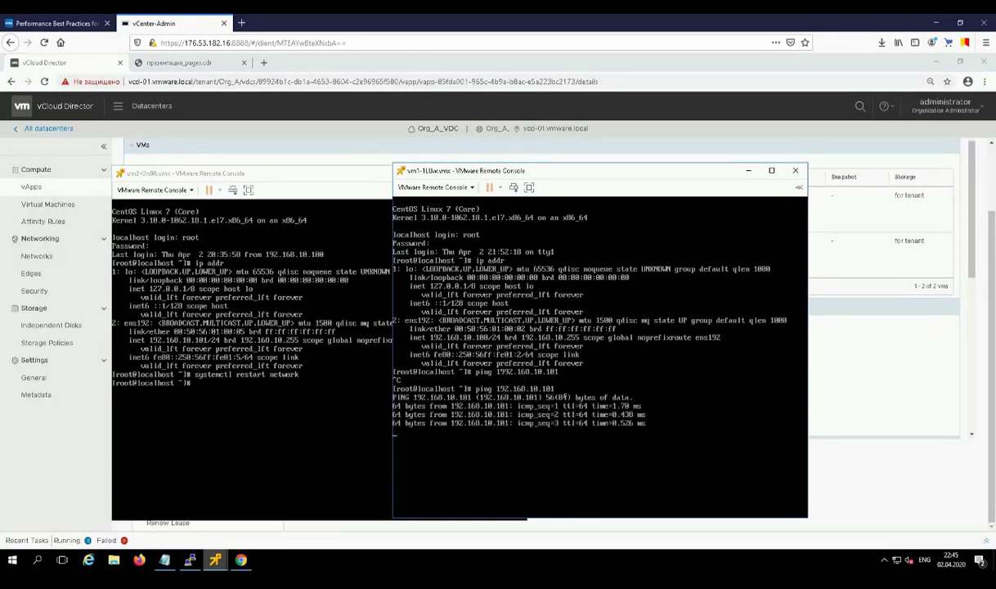
pyautogui.hotkey('ctrl', 'c')
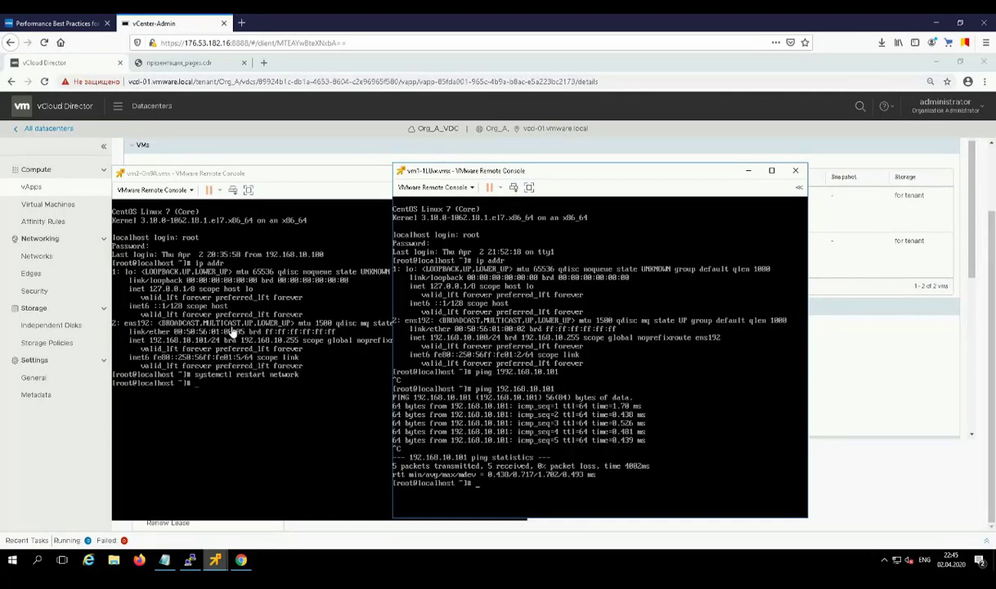
# Step: Switch to the presentation PDF showing the Org VDC Networks setup slide
pyautogui.click(180, 62)
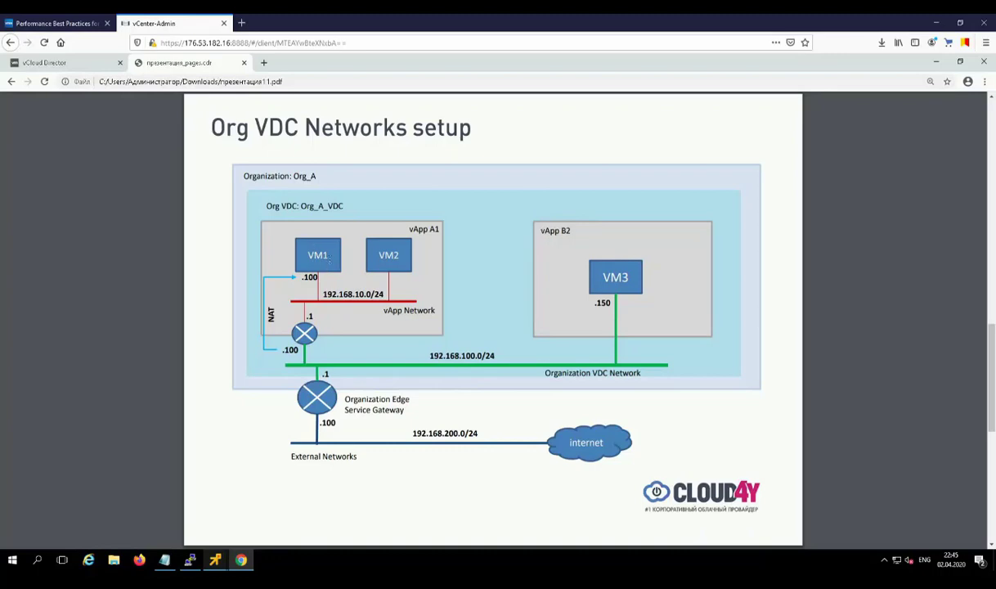
# Step: Back in vCloud Director, show HappyVapp_Network's Services from vApp A1's Networks list
pyautogui.click(74, 63)
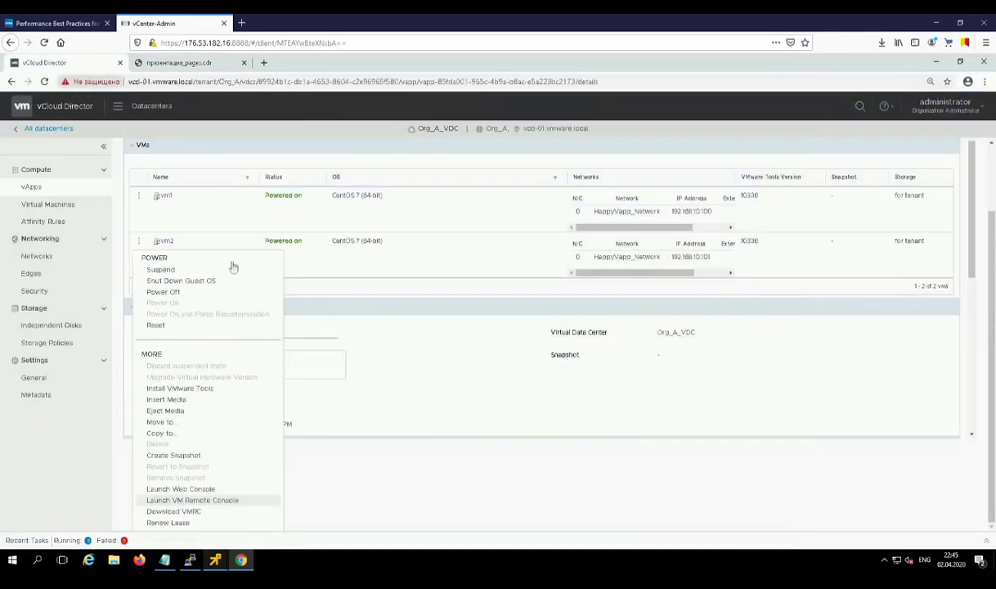
pyautogui.click(249, 194)
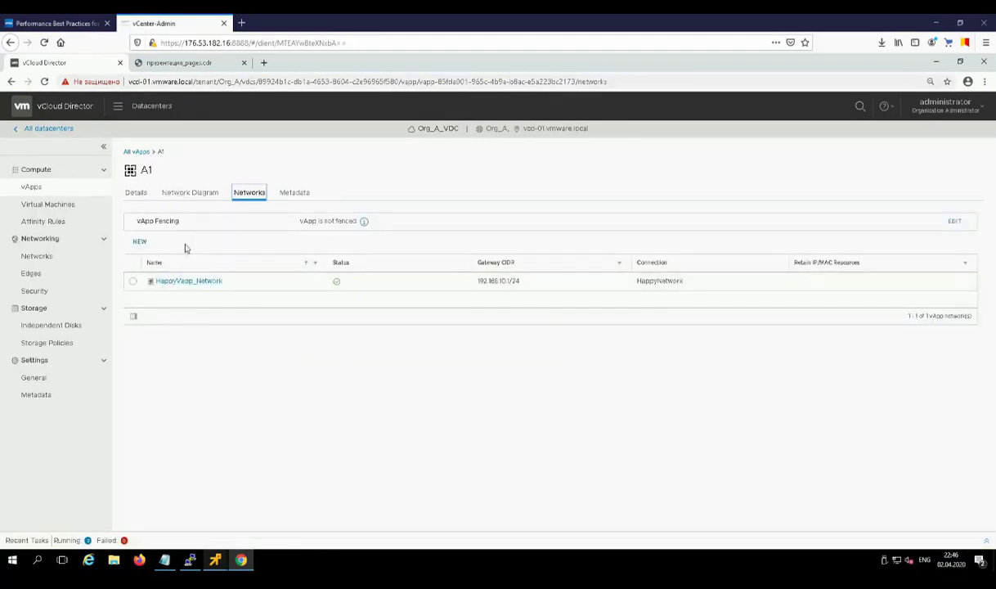
pyautogui.click(181, 281)
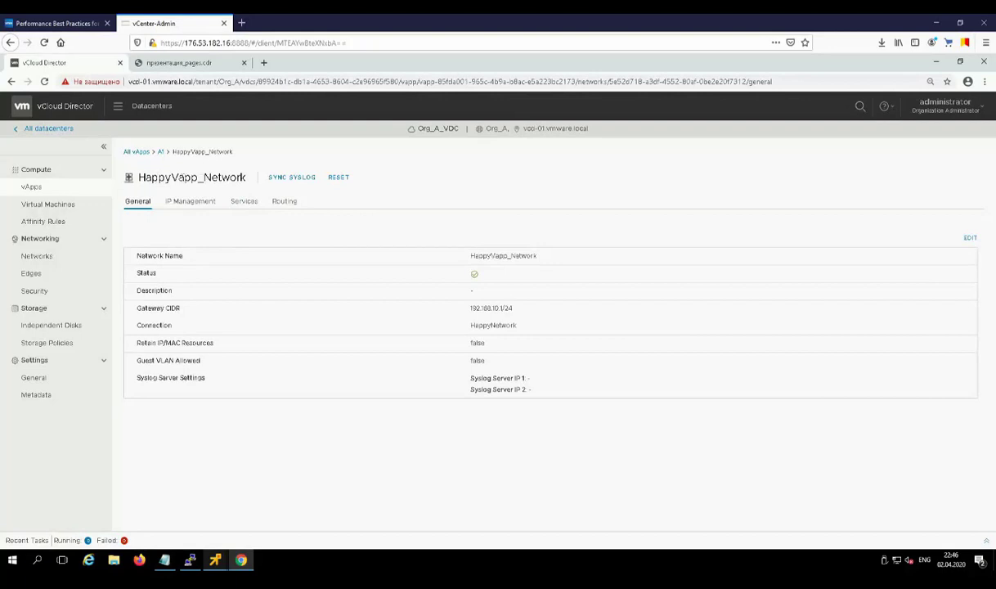
pyautogui.click(244, 202)
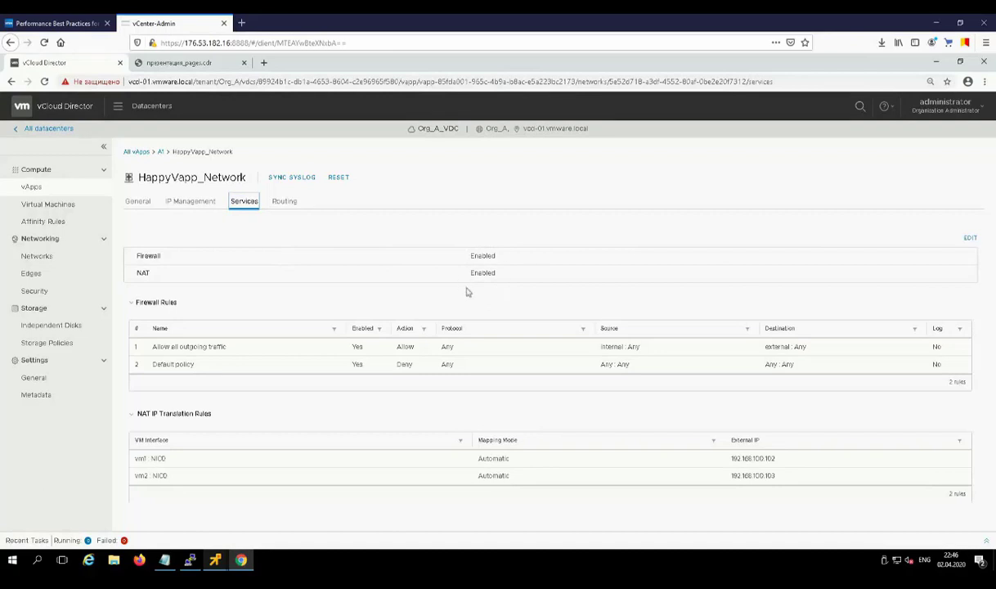
# Step: Add a firewall rule named ssh with source All External Traffic
pyautogui.click(970, 238)
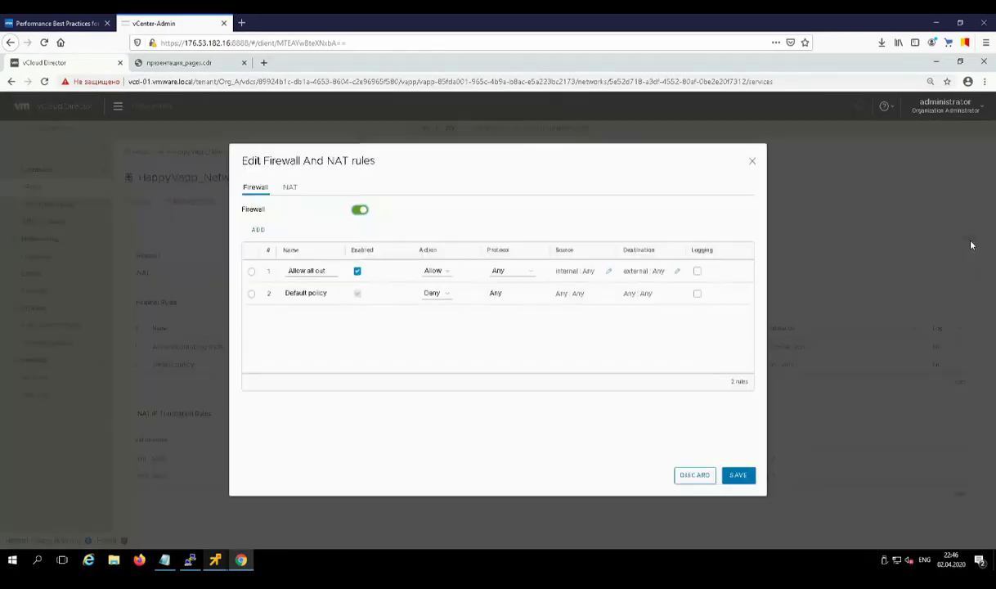
pyautogui.click(259, 232)
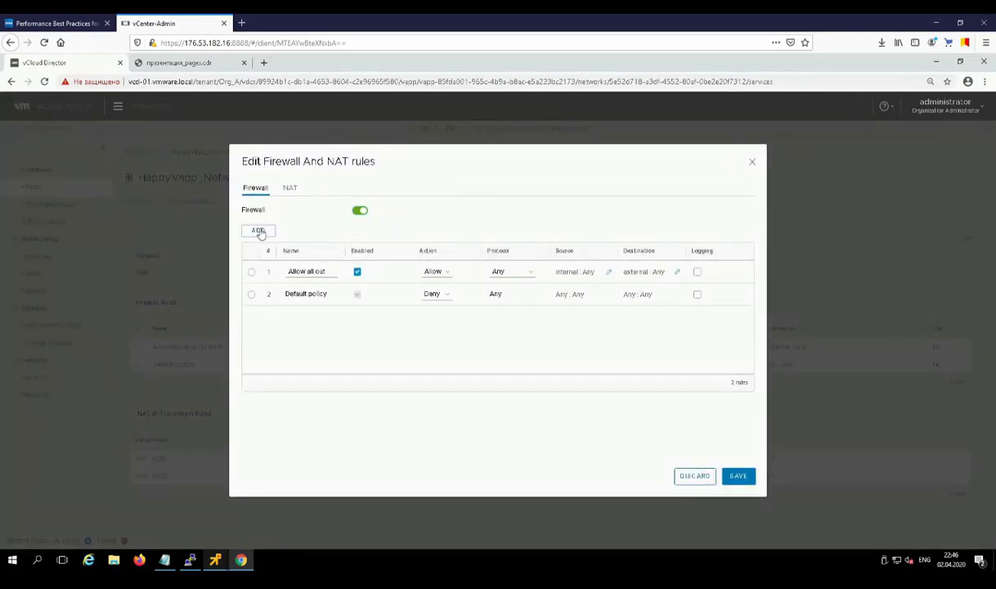
pyautogui.write('ssh')
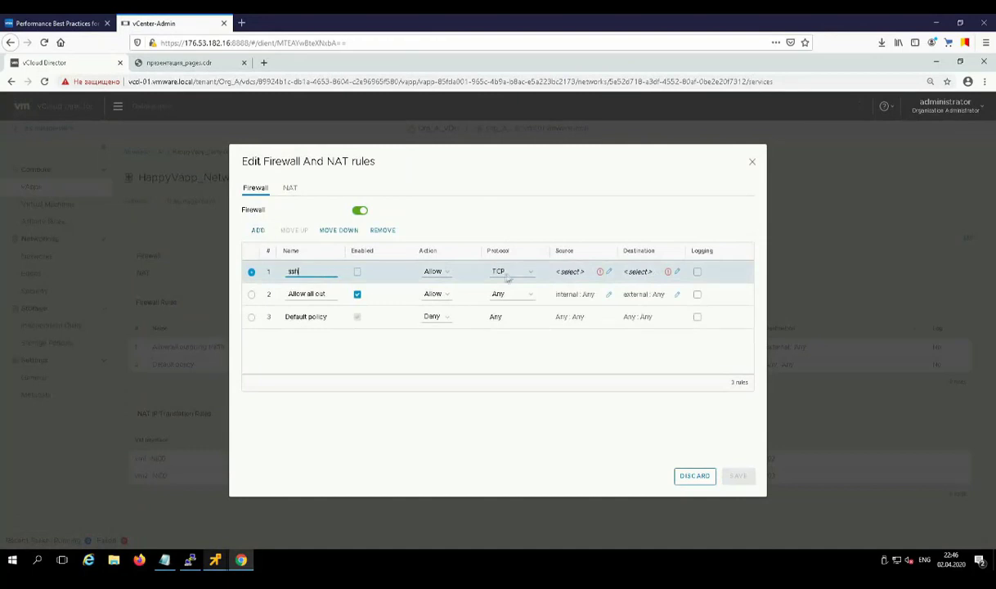
pyautogui.click(608, 271)
pyautogui.click(534, 188)
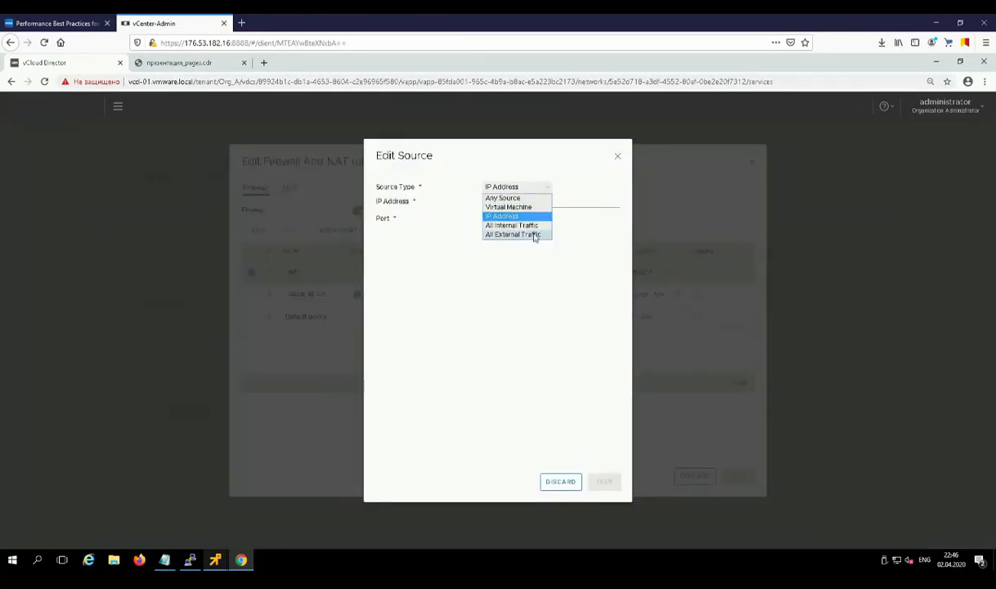
pyautogui.click(532, 232)
pyautogui.click(542, 190)
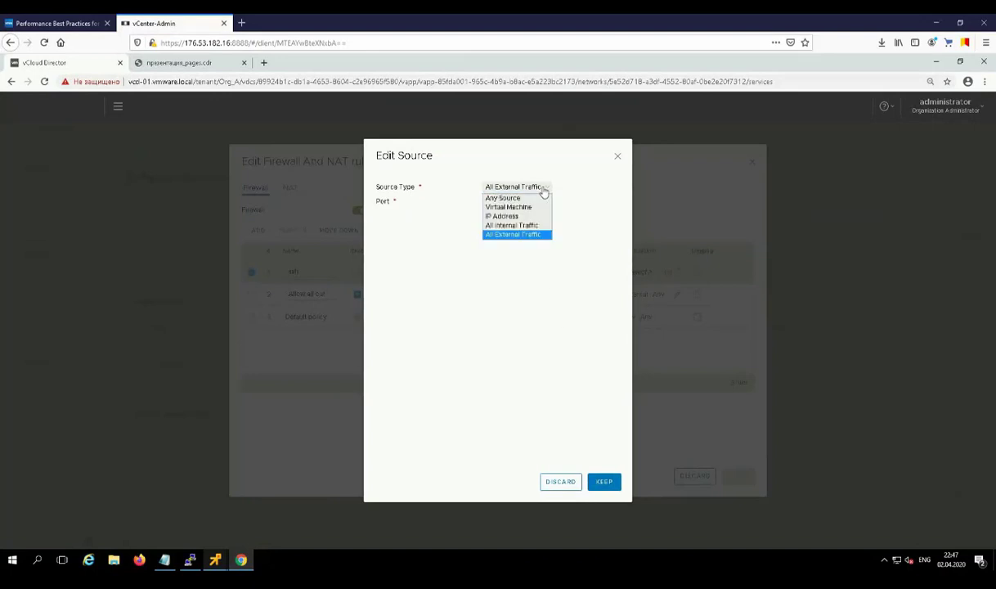
pyautogui.click(544, 191)
pyautogui.click(602, 481)
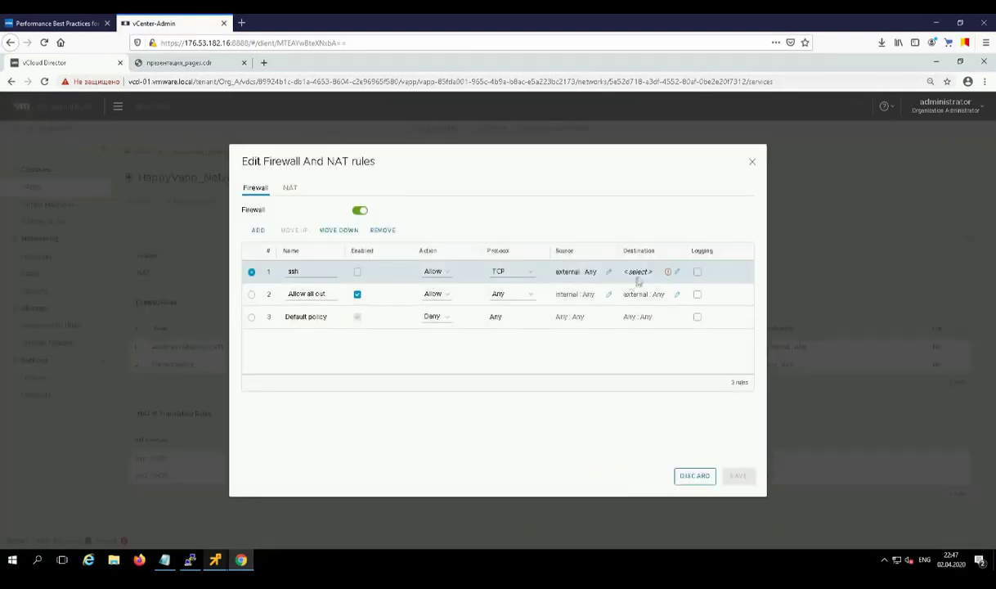
# Step: Set the ssh rule's destination to Any : SSH (22) and enable the rule
pyautogui.click(678, 274)
pyautogui.click(520, 219)
pyautogui.click(513, 258)
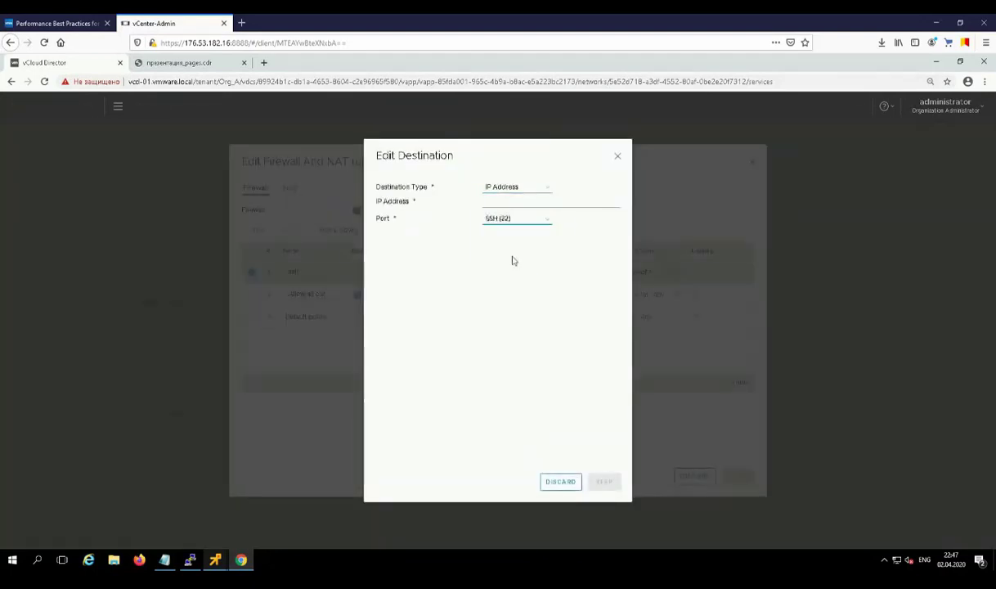
pyautogui.click(524, 188)
pyautogui.click(524, 198)
pyautogui.click(604, 481)
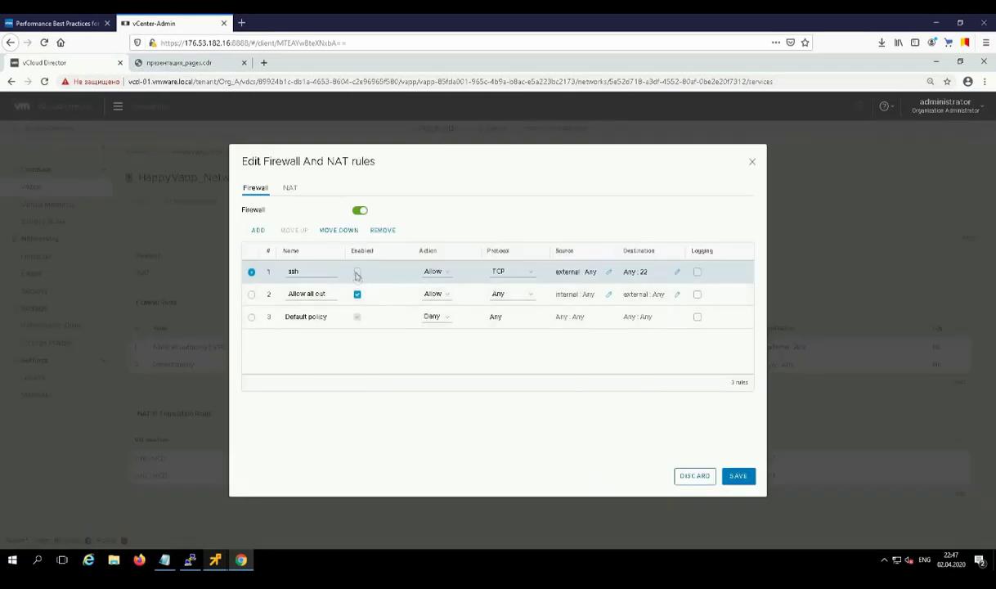
pyautogui.click(357, 273)
# Step: Change the NAT type to Port Forwarding
pyautogui.click(289, 188)
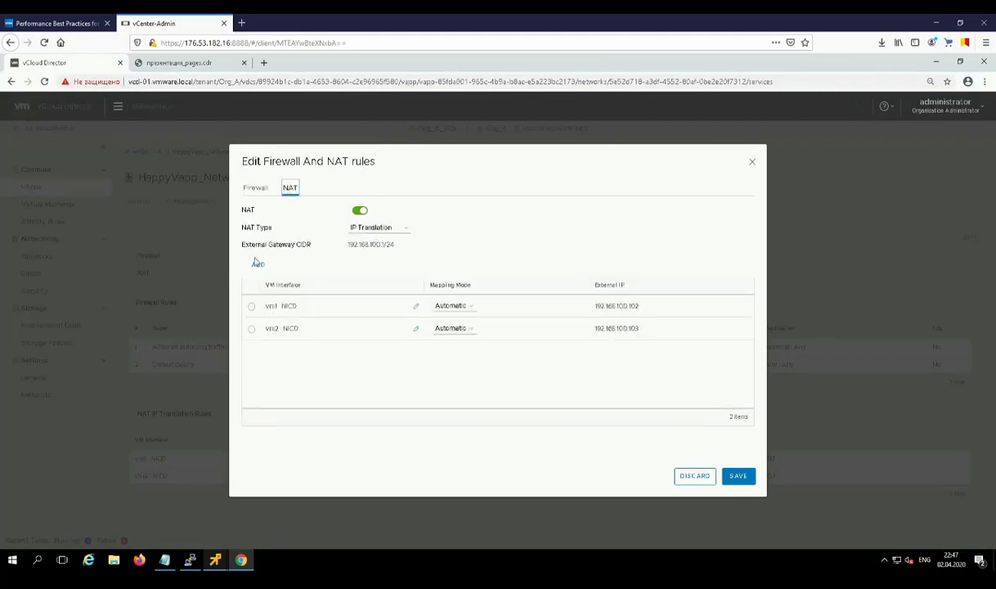
pyautogui.click(399, 228)
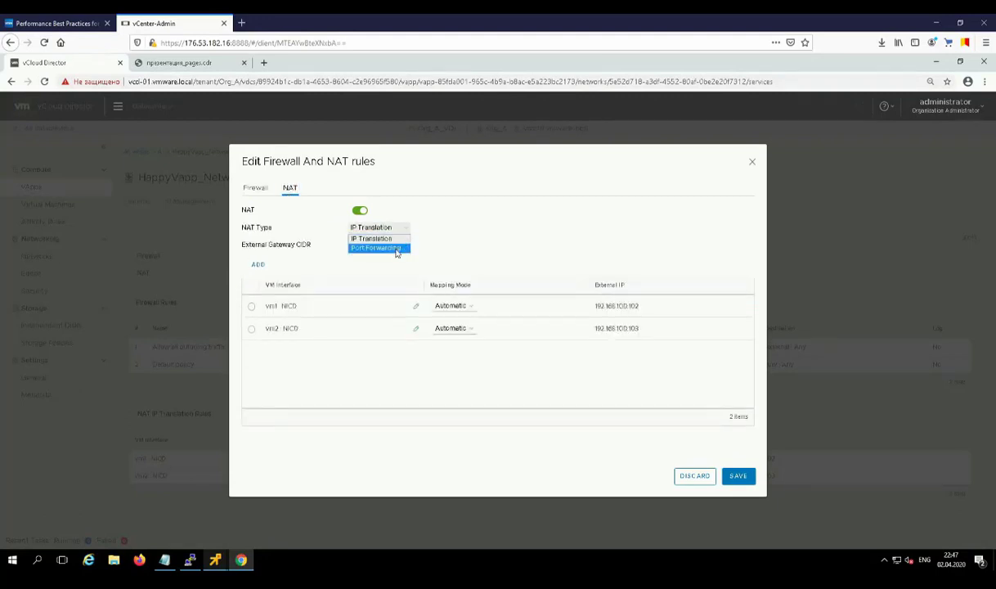
pyautogui.click(400, 248)
pyautogui.press('Return')
pyautogui.click(351, 262)
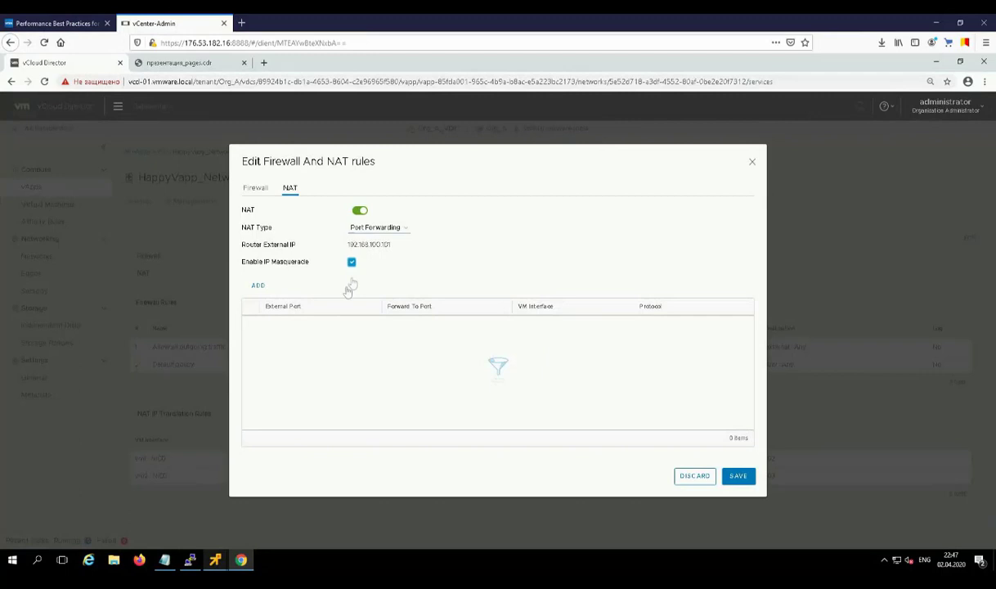
# Step: Add a port-forwarding rule sending SSH (22) to vm1's NIC0 and save the services
pyautogui.click(258, 286)
pyautogui.click(320, 326)
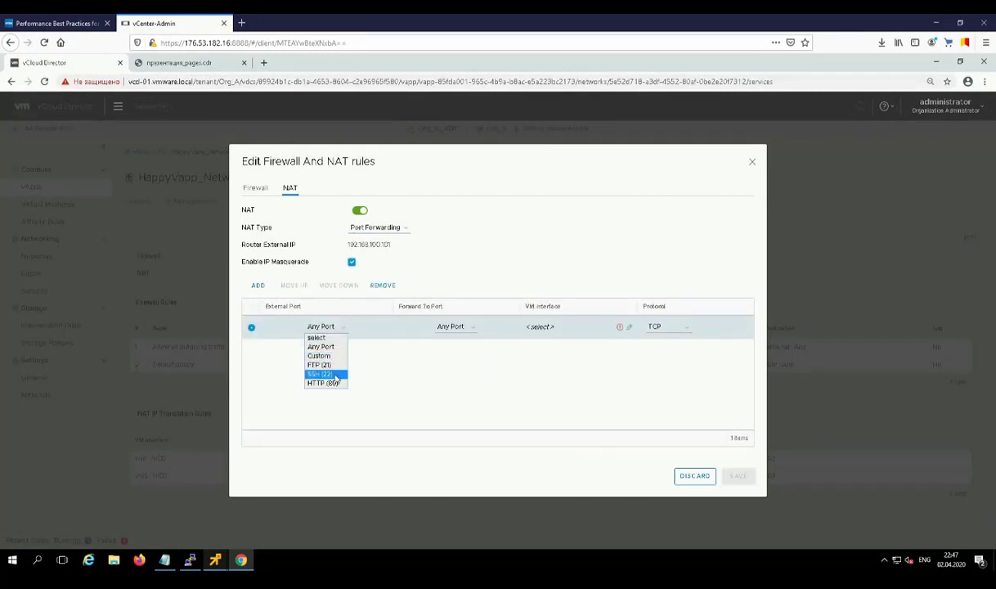
pyautogui.click(318, 373)
pyautogui.click(450, 326)
pyautogui.click(449, 374)
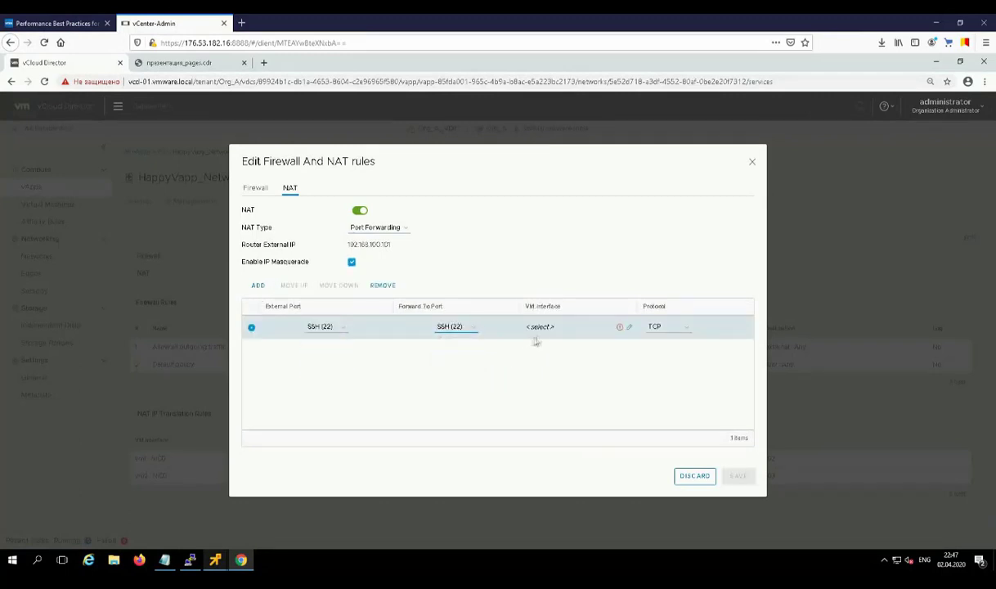
pyautogui.click(629, 327)
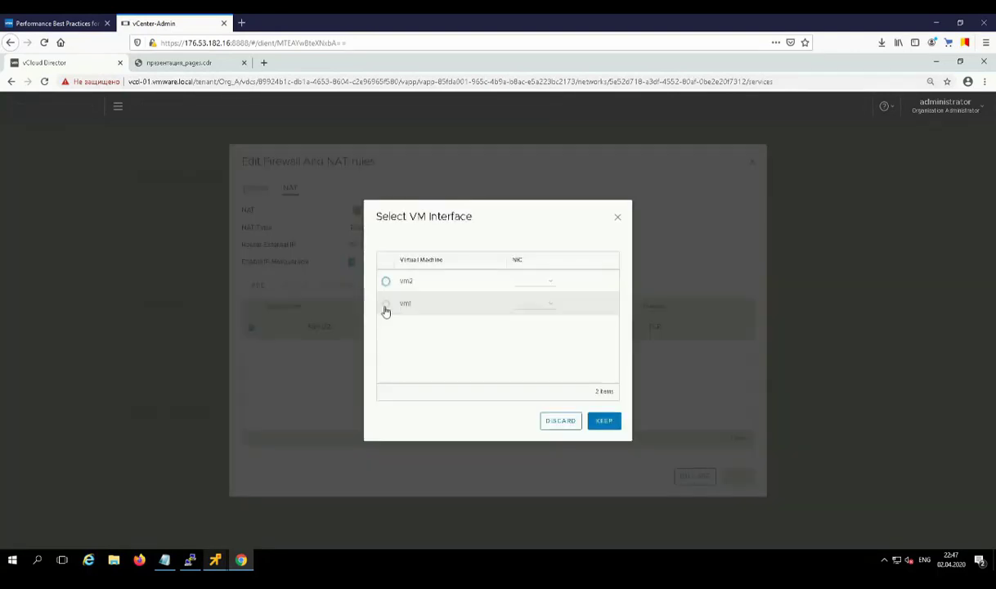
pyautogui.click(385, 309)
pyautogui.click(539, 304)
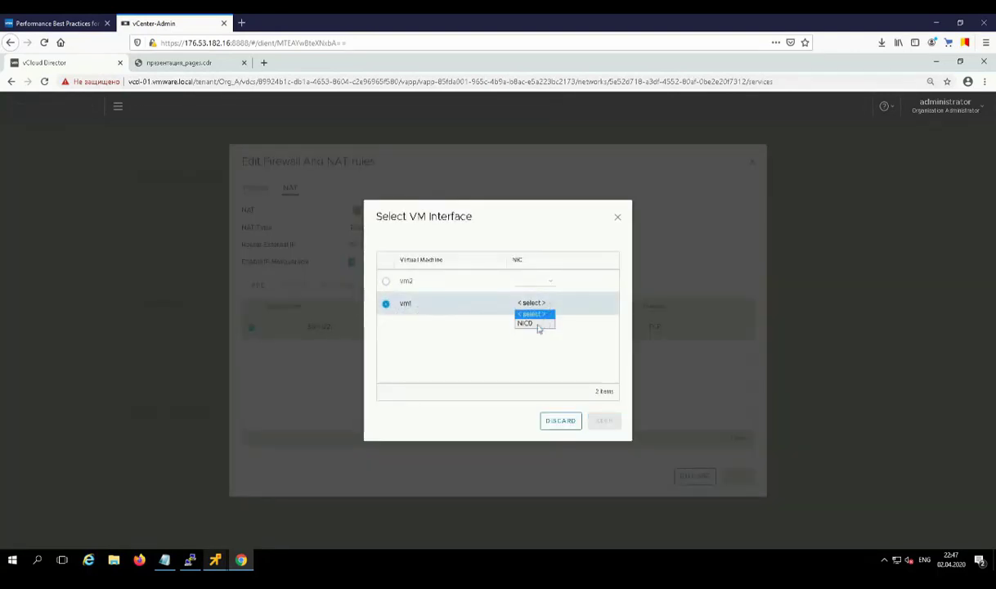
pyautogui.click(533, 321)
pyautogui.click(603, 420)
pyautogui.click(254, 187)
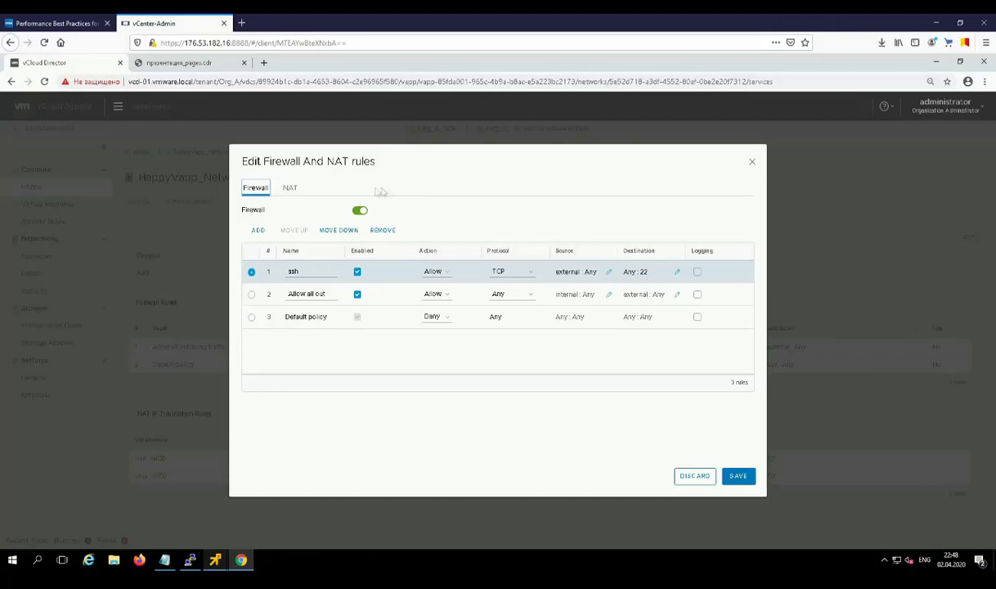
pyautogui.click(289, 189)
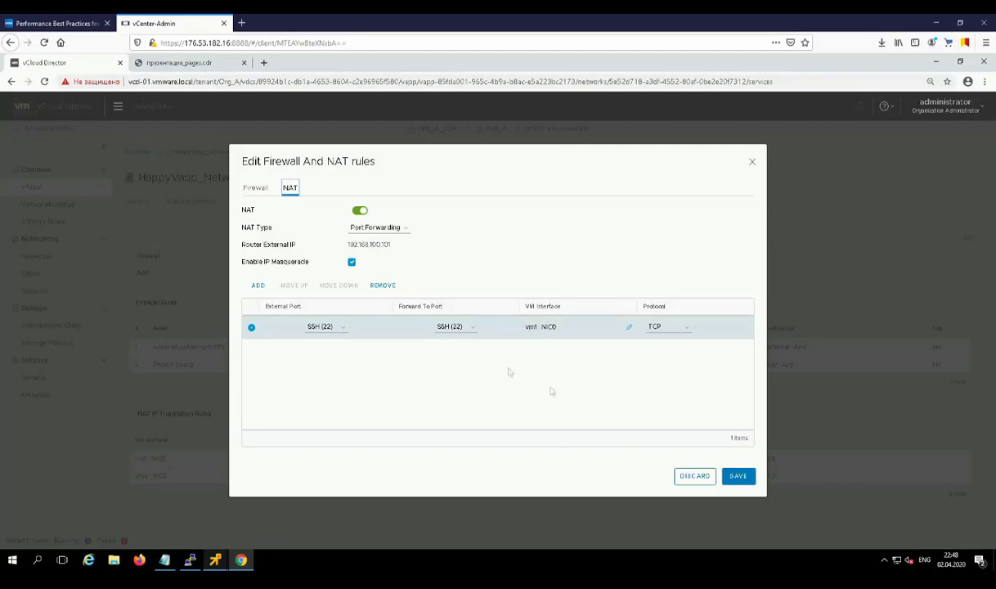
pyautogui.click(739, 477)
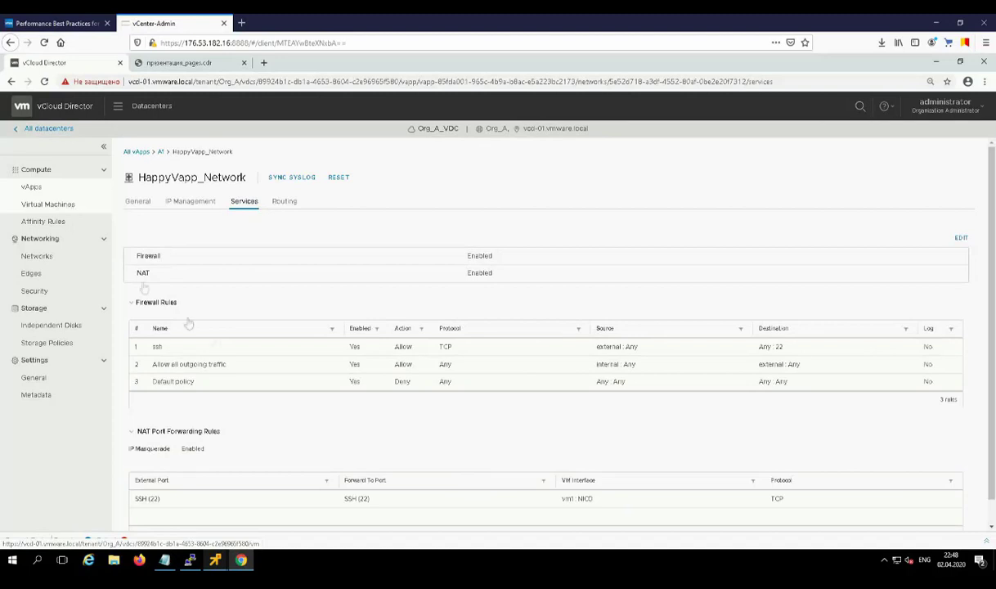
# Step: Open vm3's remote console and log in as root
pyautogui.click(44, 209)
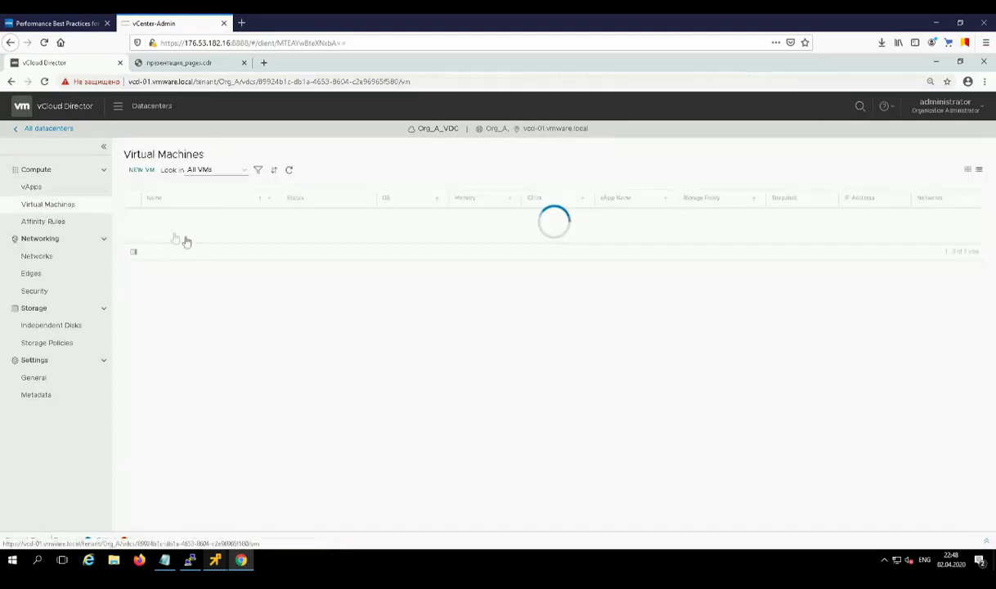
pyautogui.click(131, 217)
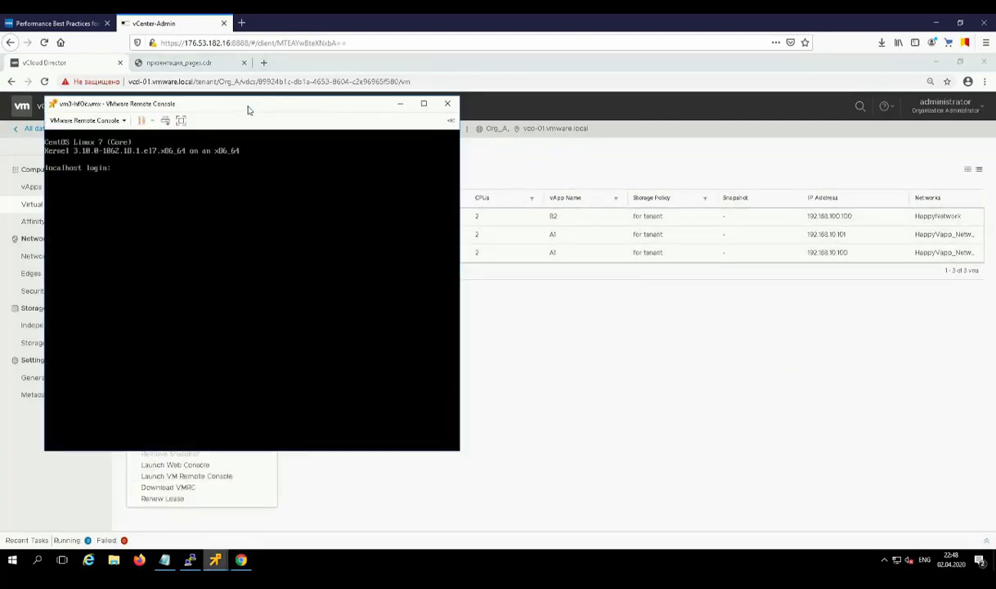
pyautogui.moveTo(249, 107); pyautogui.dragTo(609, 141)
pyautogui.click(612, 291)
pyautogui.write('root')
pyautogui.press('Return')
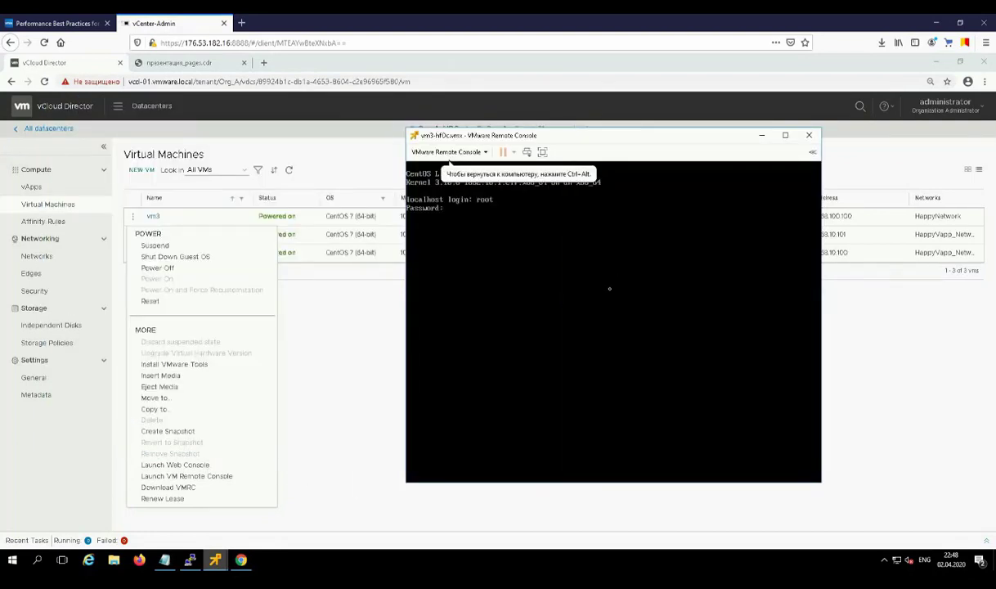
pyautogui.press('Return')
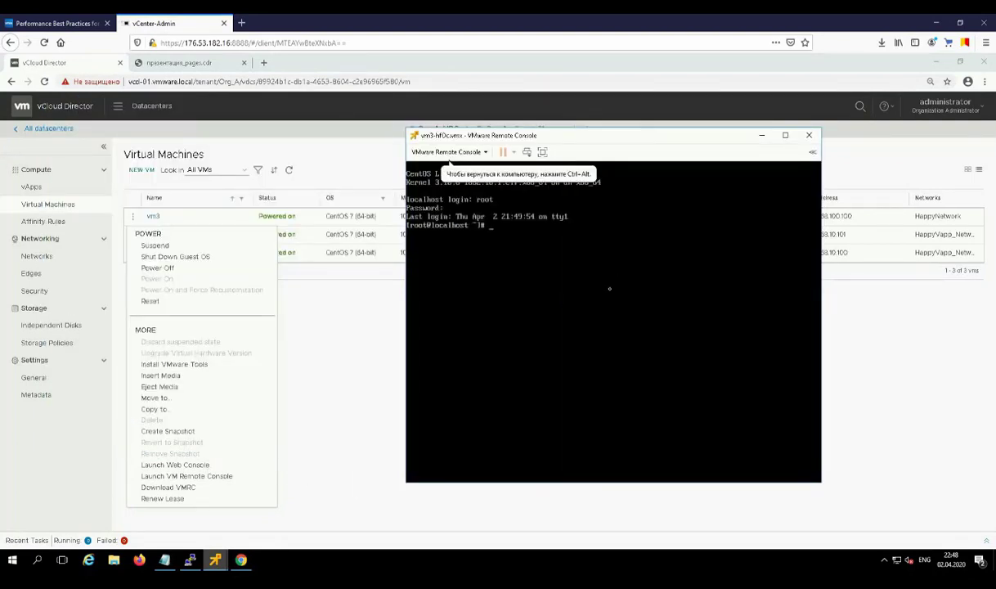
# Step: Type 'ssh root@' in vm3, then open HappyNetwork's network details
pyautogui.write('ssh root@')
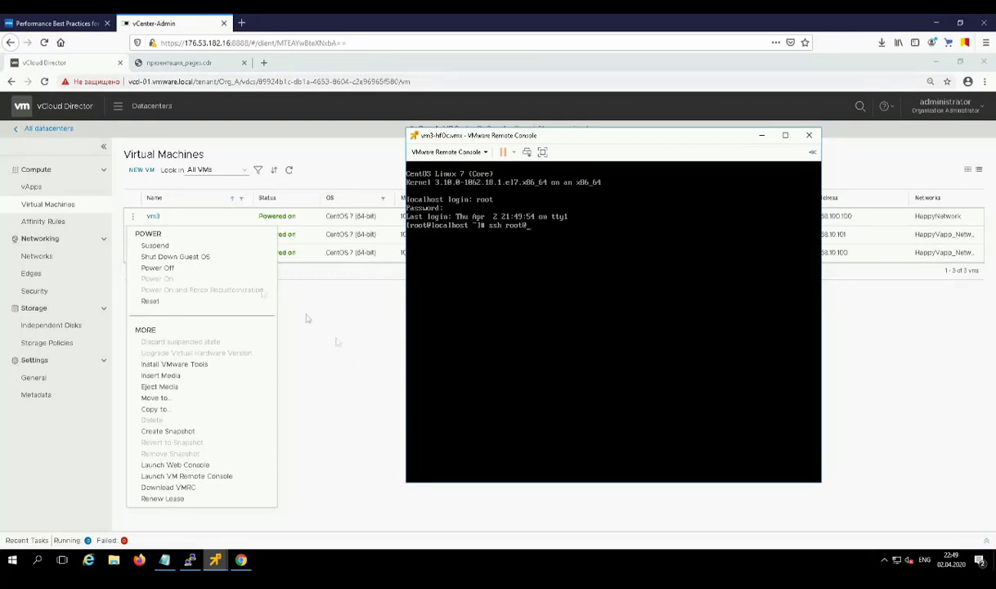
pyautogui.click(37, 257)
pyautogui.click(168, 217)
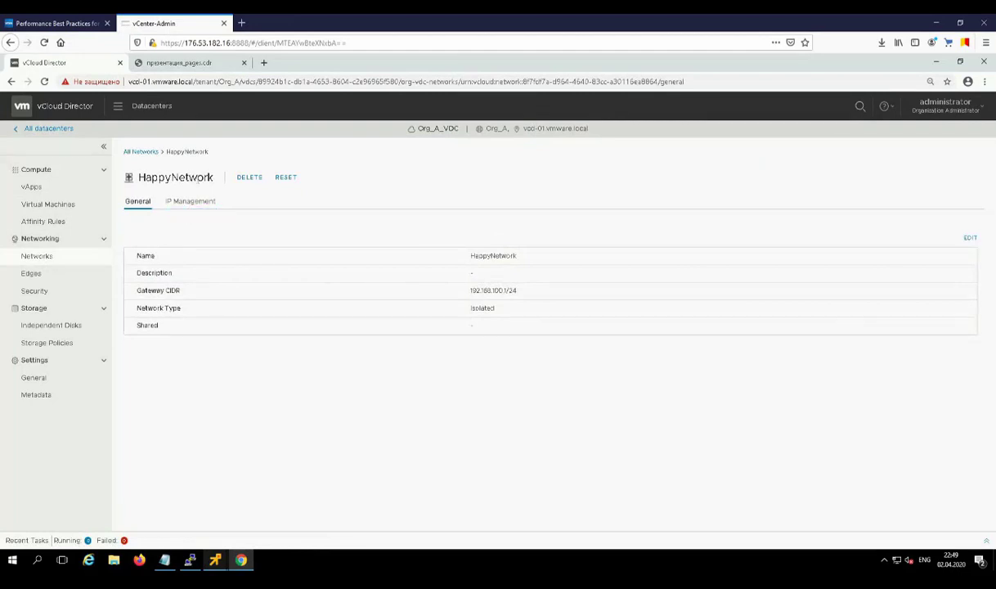
# Step: List HappyNetwork's IP allocations and highlight the NSX Edge that owns 192.168.100.101
pyautogui.click(184, 211)
pyautogui.click(160, 266)
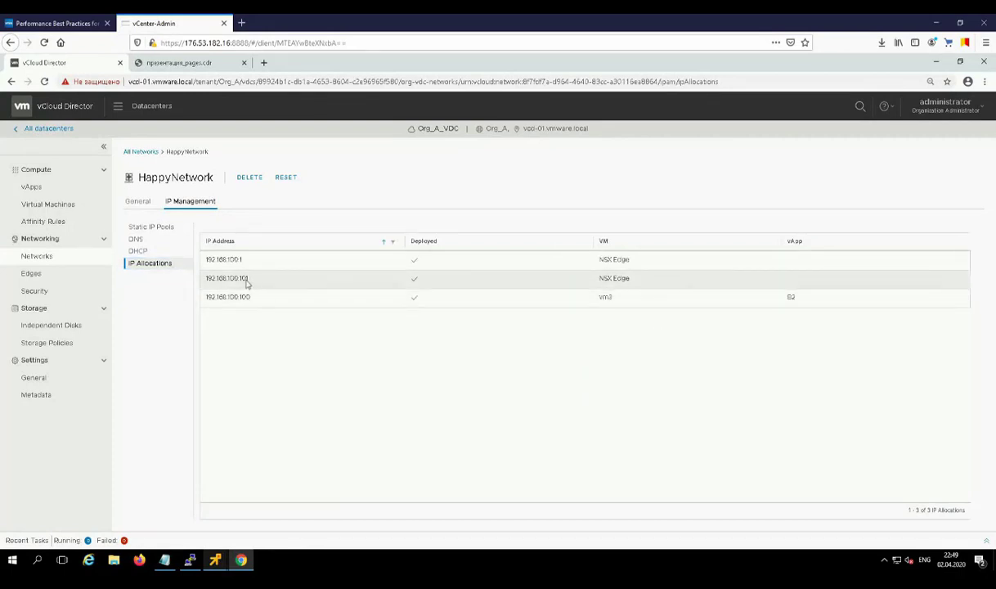
pyautogui.moveTo(603, 278); pyautogui.dragTo(632, 284)
# Step: In the vm3 console, connect over ssh to 168.100.101 and submit the login password
pyautogui.moveTo(217, 564)
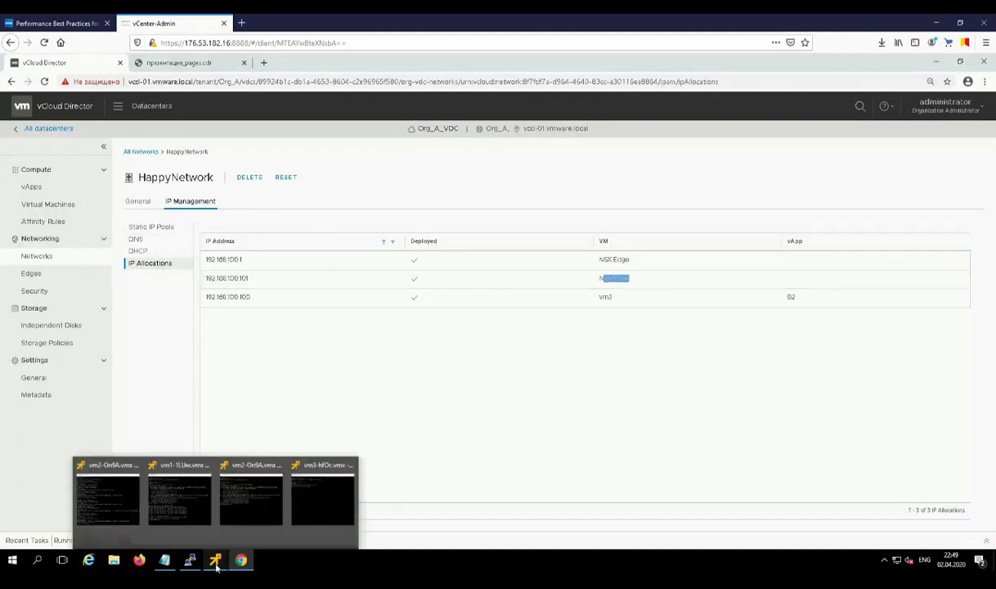
pyautogui.click(323, 495)
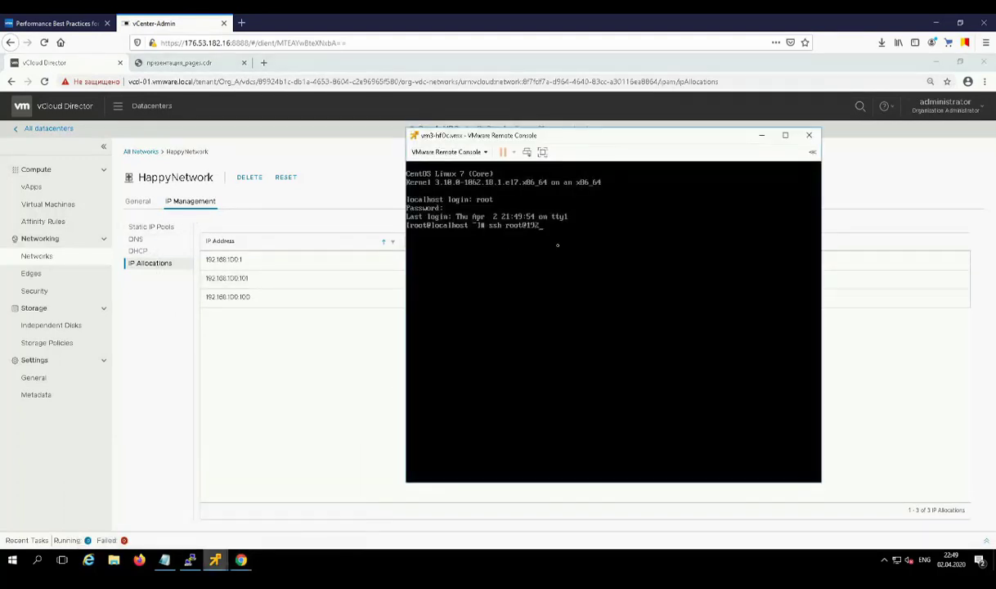
pyautogui.write('168.100.101')
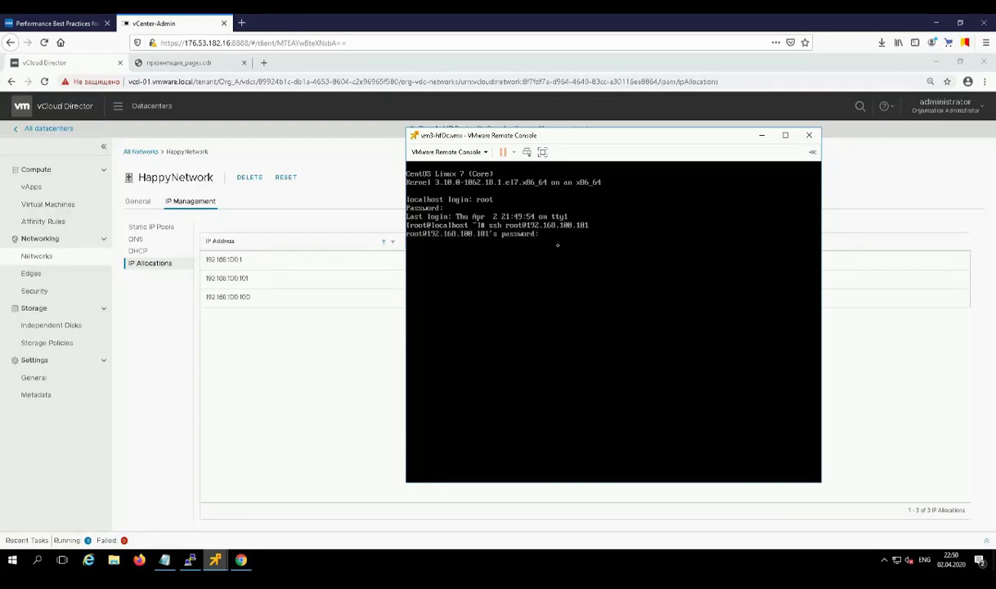
pyautogui.press('Return')
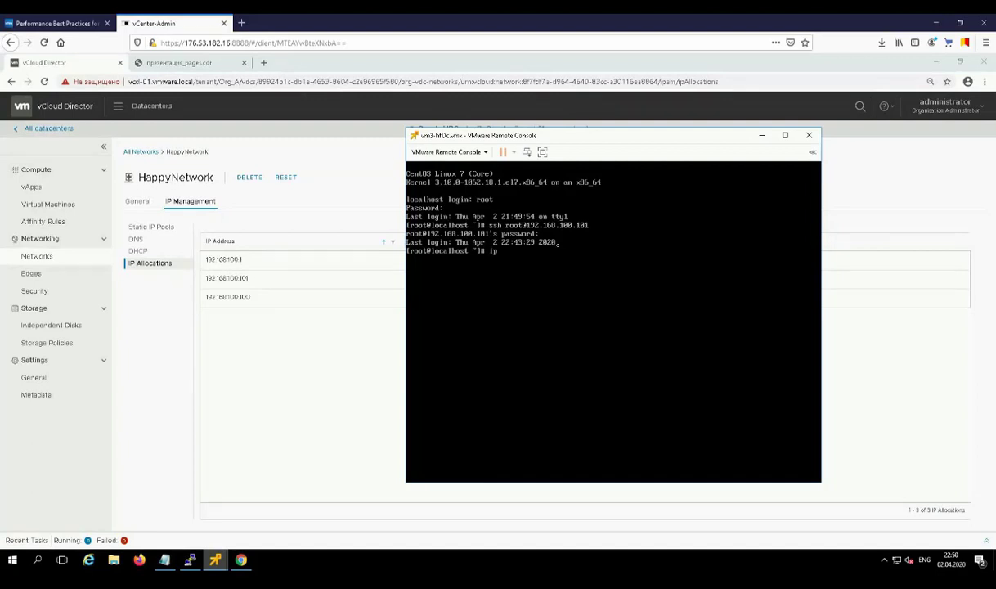
# Step: Run ip addr to confirm vm3's address 192.168.100.100, then review the Org VDC Networks slide
pyautogui.write('addr')
pyautogui.press('Return')
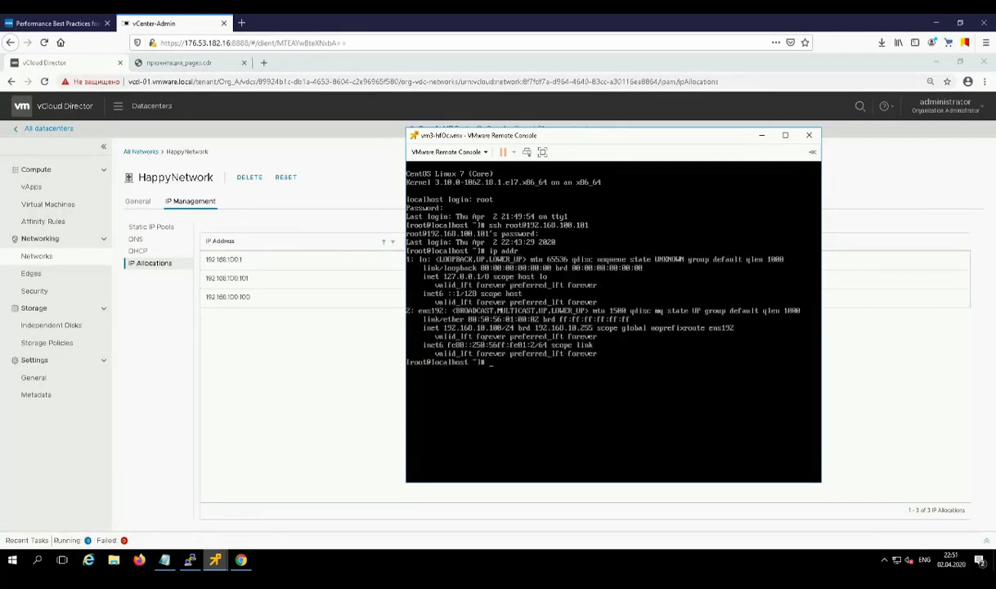
pyautogui.click(160, 69)
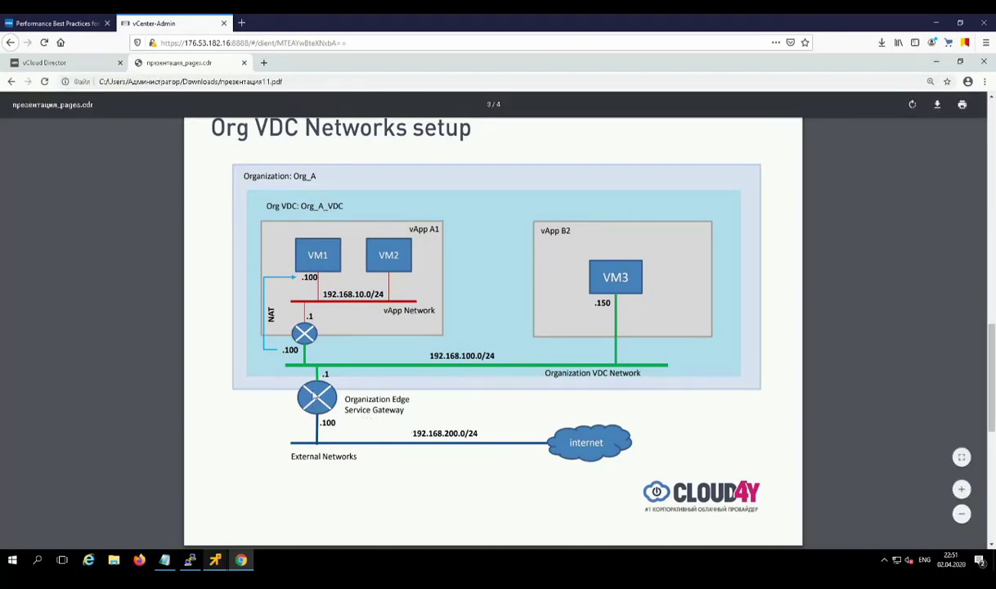
pyautogui.click(53, 62)
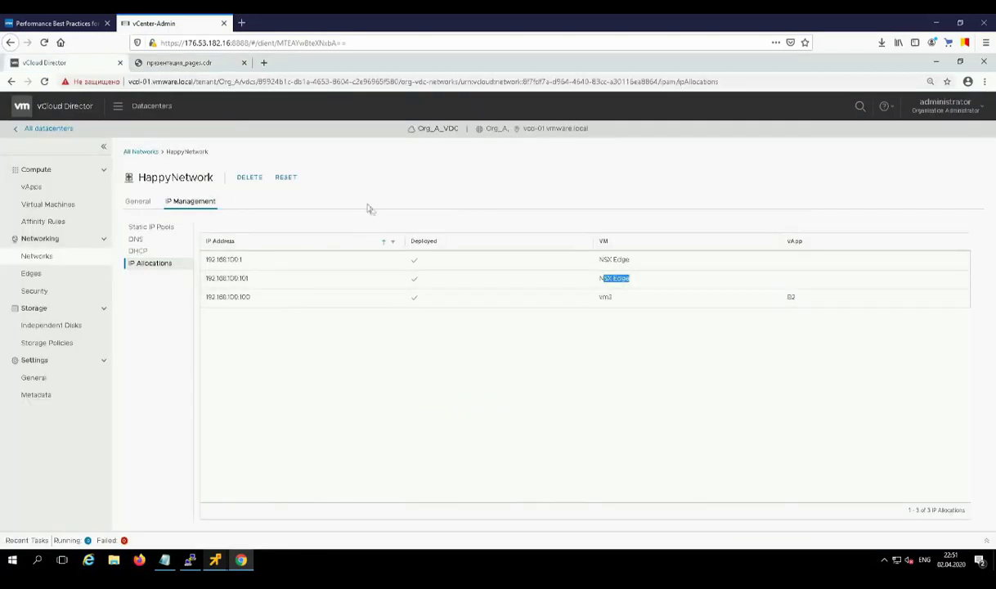
# Step: Open HappyNetwork's details from the organization networks list and note its Isolated type
pyautogui.click(138, 200)
pyautogui.click(37, 255)
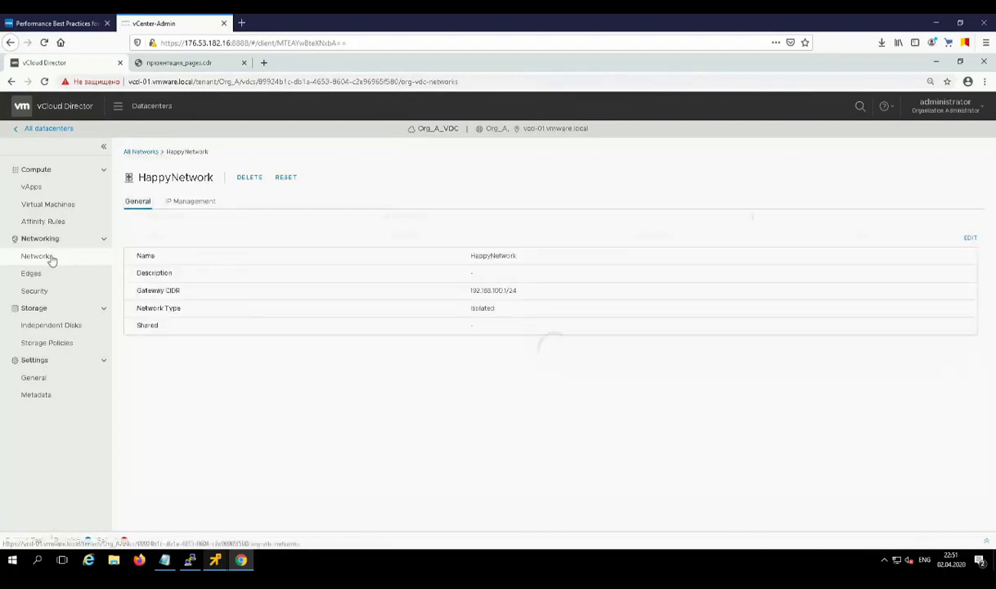
pyautogui.click(132, 216)
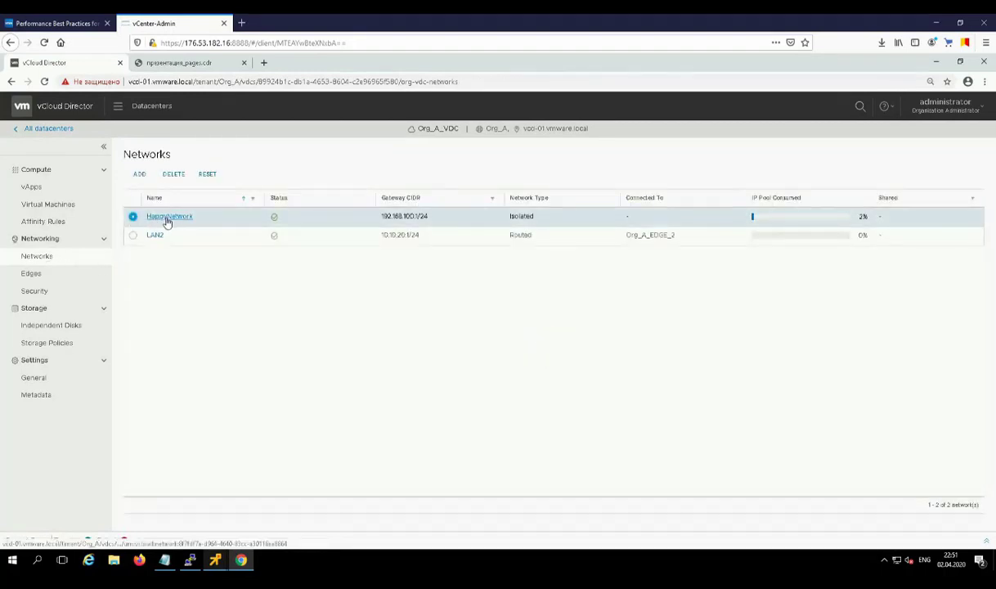
pyautogui.click(167, 219)
pyautogui.moveTo(470, 309); pyautogui.dragTo(498, 309)
pyautogui.click(501, 309)
# Step: Try connecting HappyNetwork to edge gateway Org_A_EDGE_2, then discard the edit after the DHCP error
pyautogui.click(968, 240)
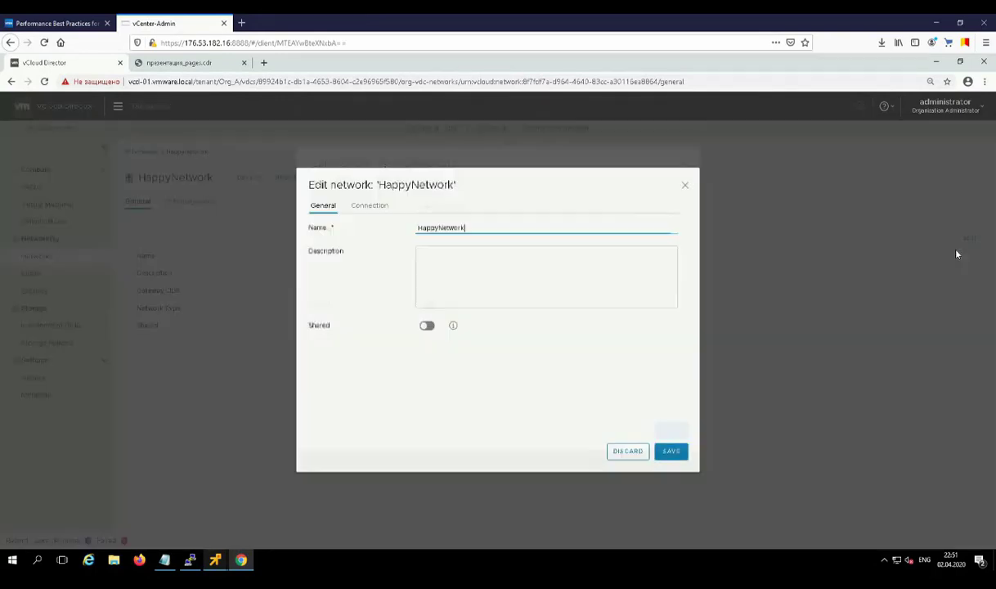
pyautogui.click(368, 206)
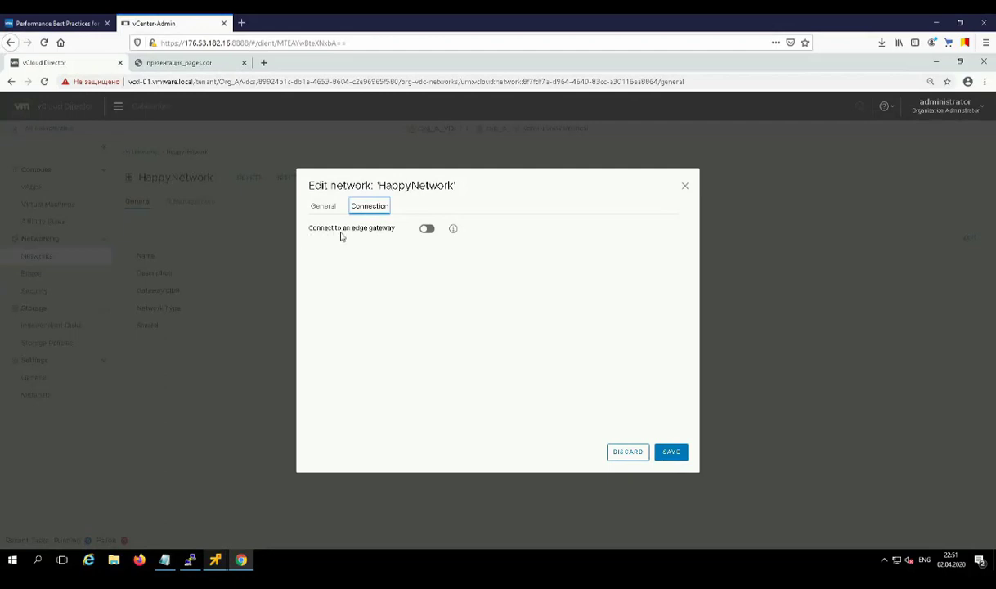
pyautogui.click(427, 228)
pyautogui.click(318, 274)
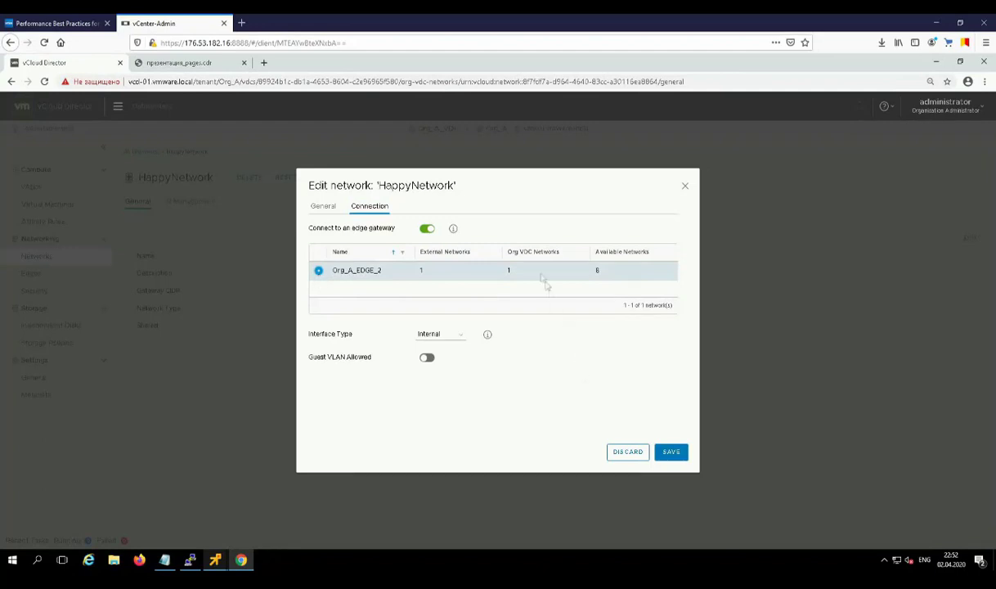
pyautogui.click(671, 454)
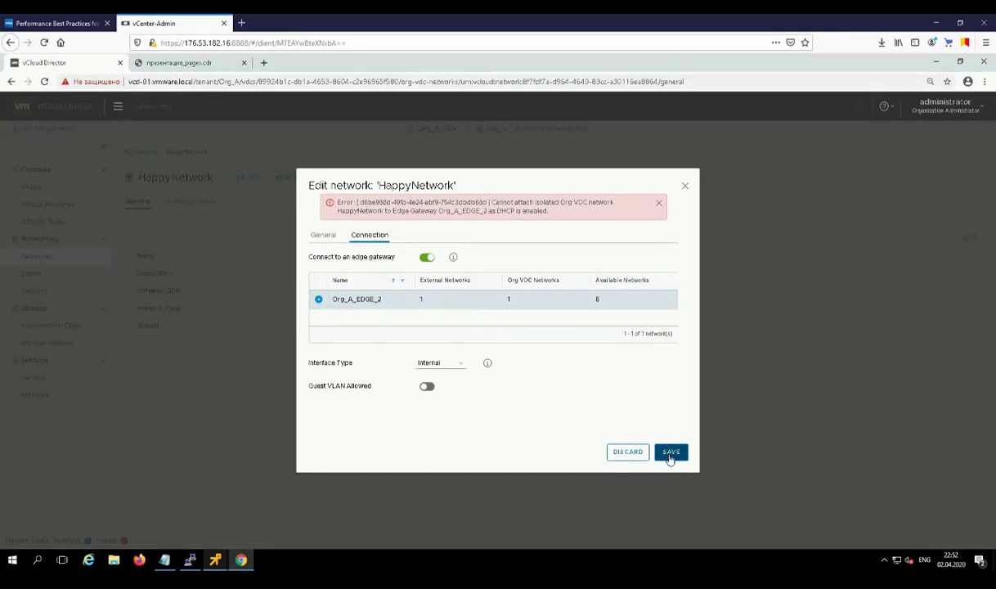
pyautogui.click(669, 456)
pyautogui.click(626, 452)
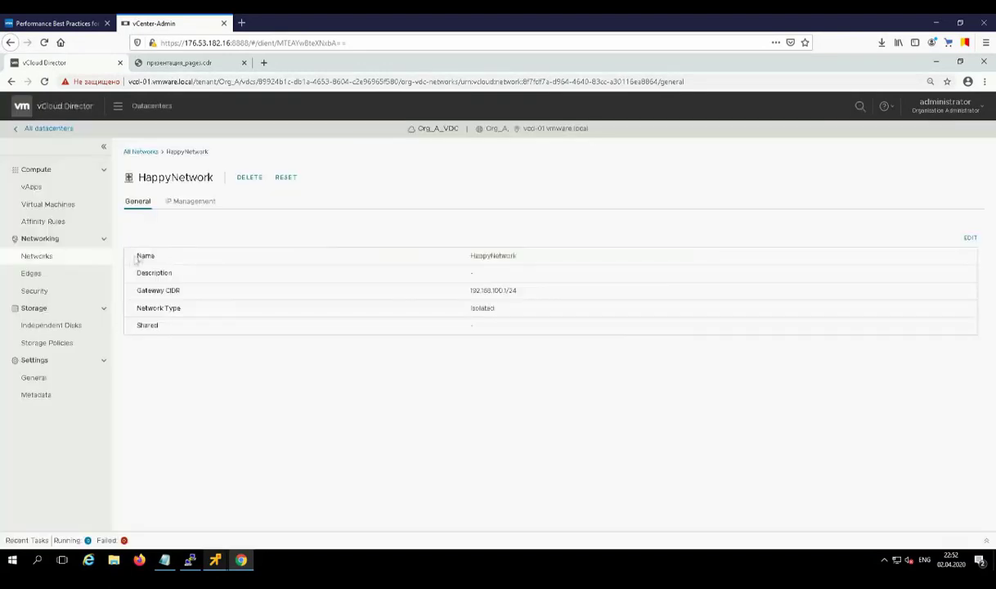
# Step: Review Org_A_EDGE_2's DHCP and DHCP relay settings
pyautogui.click(65, 268)
pyautogui.click(225, 167)
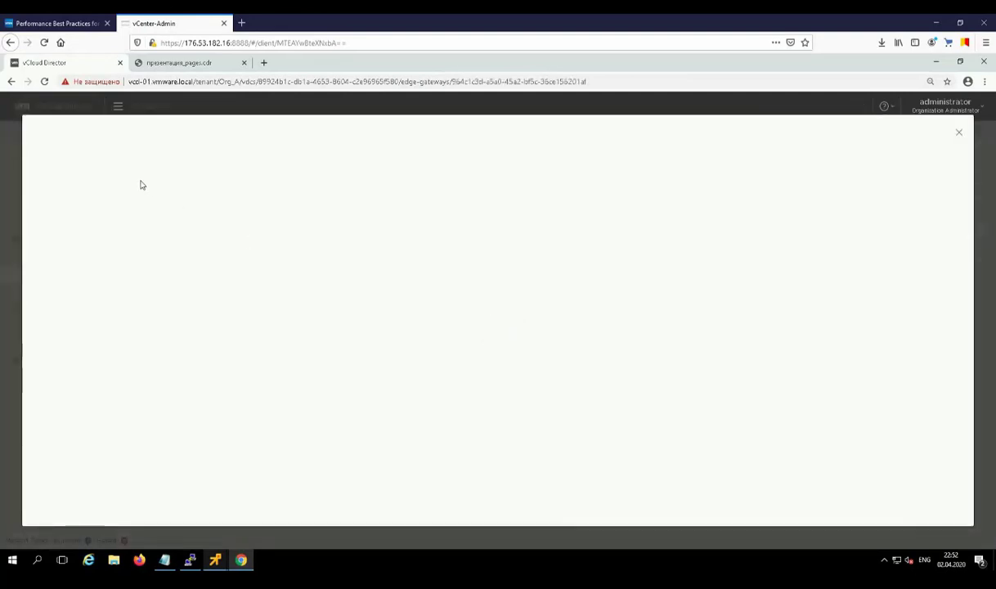
pyautogui.click(81, 156)
pyautogui.click(112, 174)
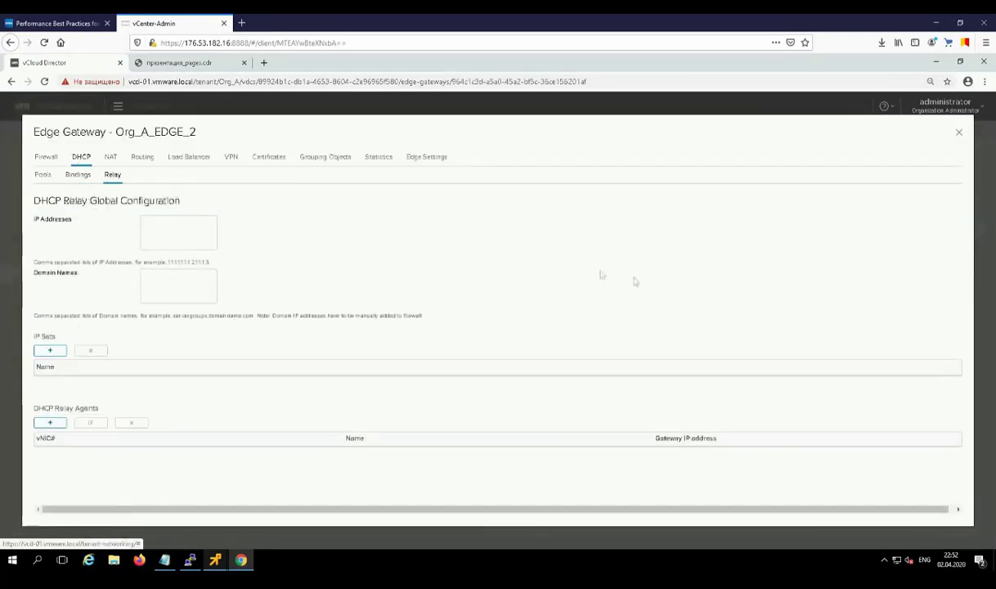
pyautogui.click(959, 132)
# Step: Retry connecting HappyNetwork to Org_A_EDGE_2 from its connection settings
pyautogui.click(36, 256)
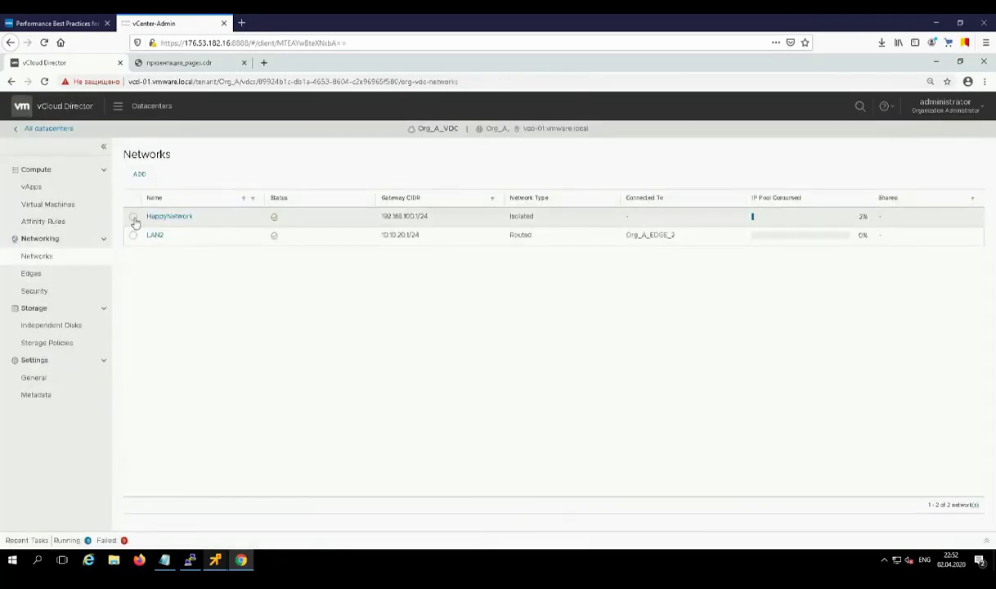
pyautogui.click(168, 217)
pyautogui.click(969, 240)
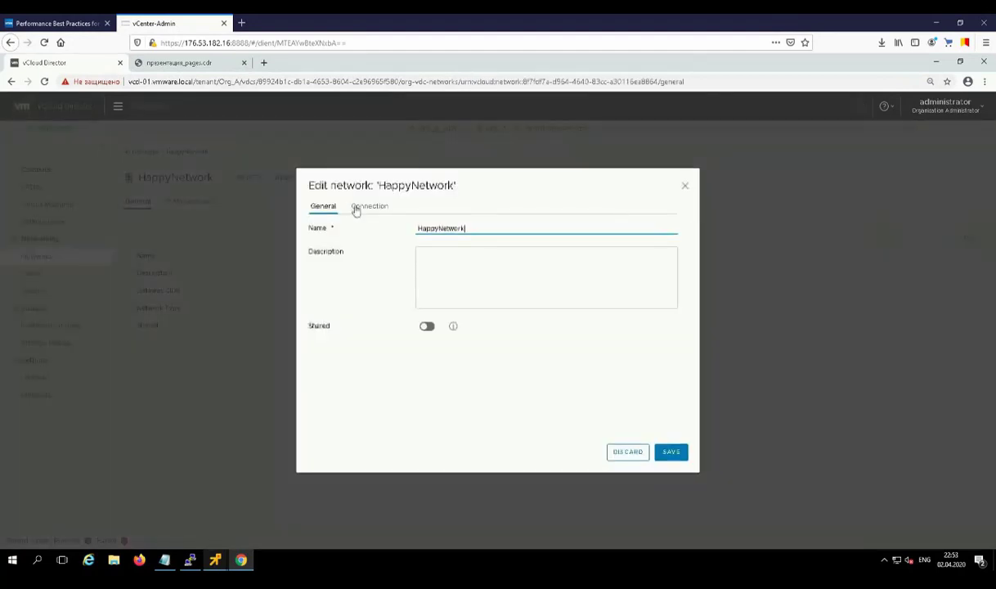
pyautogui.click(364, 205)
pyautogui.click(425, 228)
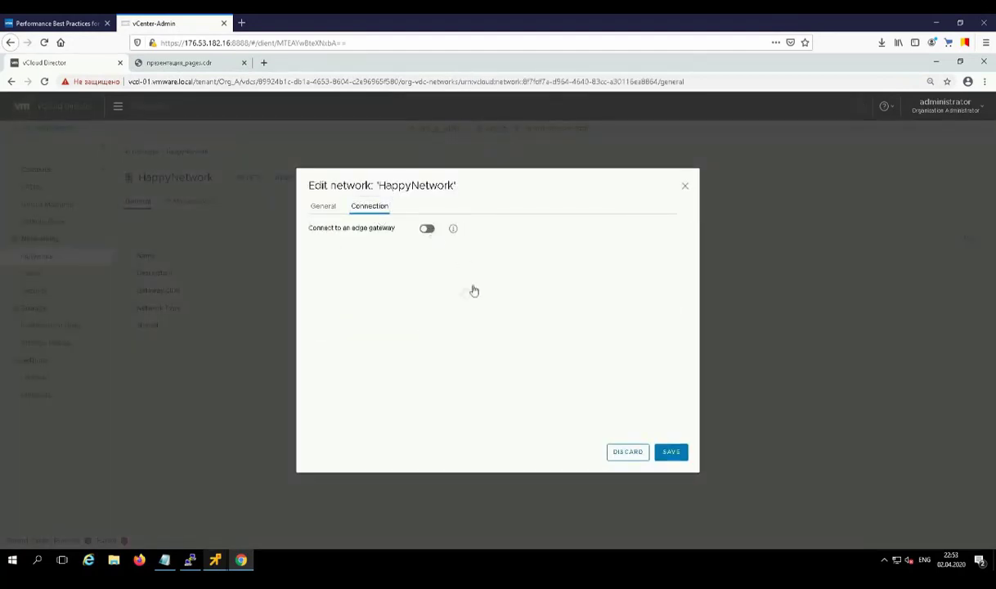
pyautogui.click(671, 451)
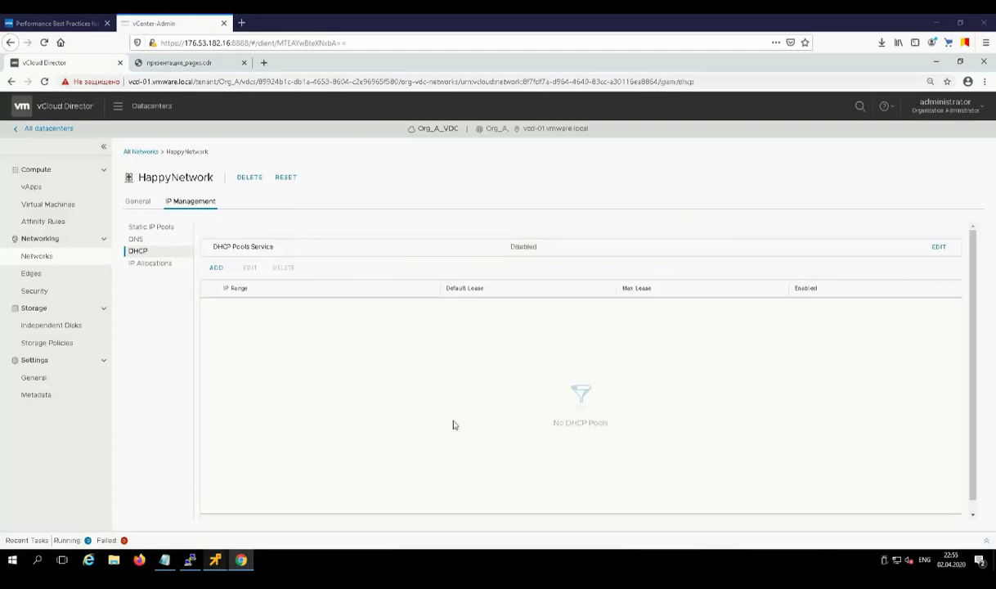
# Step: Check Recent Tasks, then review HappyNetwork's IP allocations, DHCP settings and general properties
pyautogui.click(430, 539)
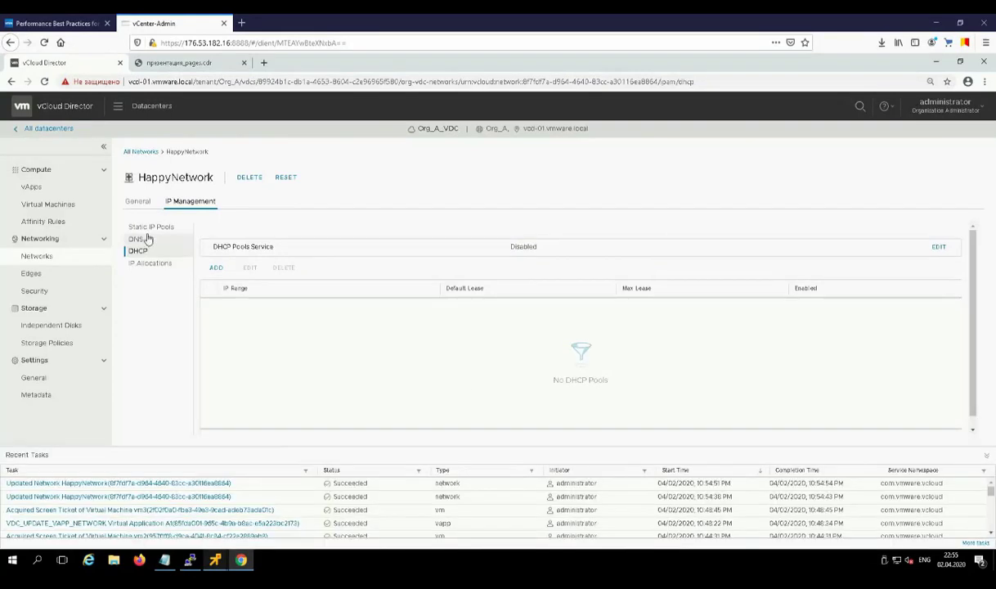
pyautogui.click(945, 454)
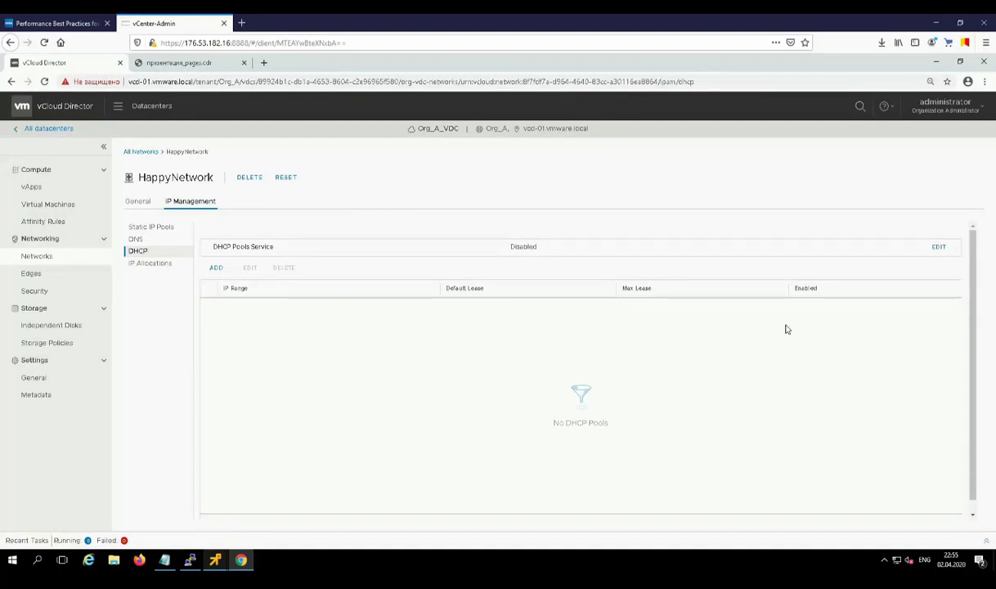
pyautogui.click(149, 265)
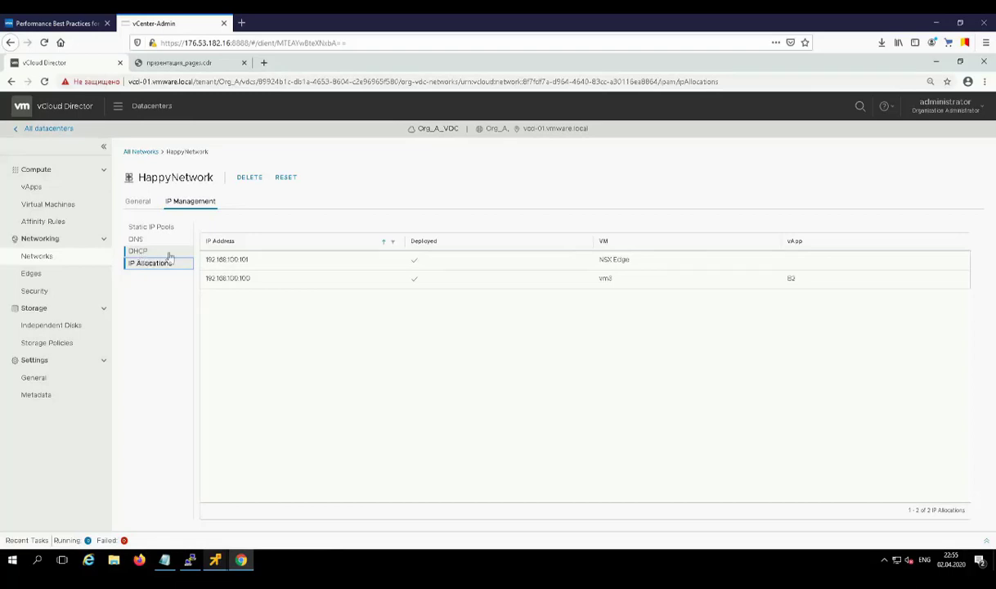
pyautogui.click(137, 251)
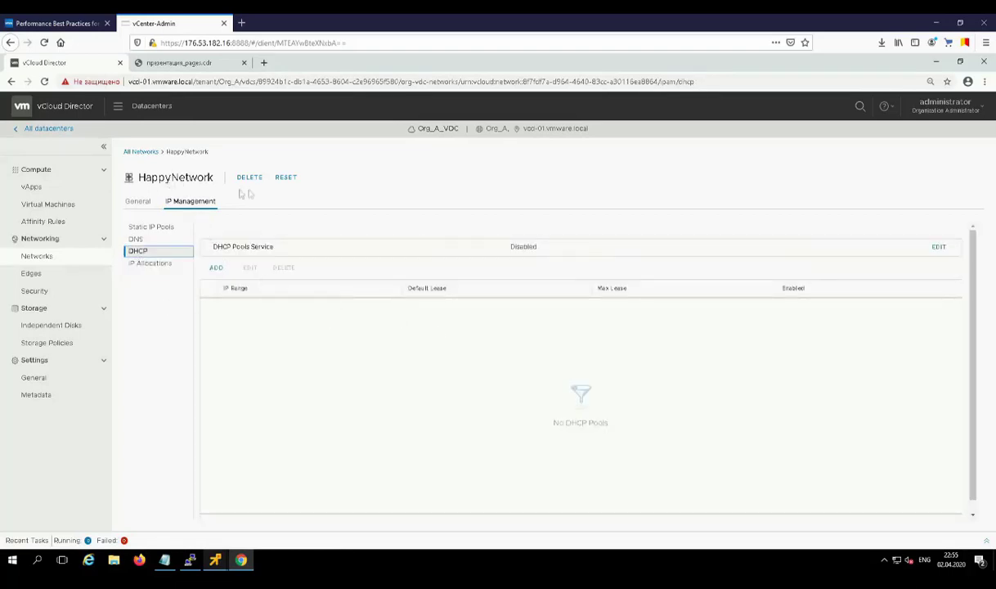
pyautogui.click(133, 203)
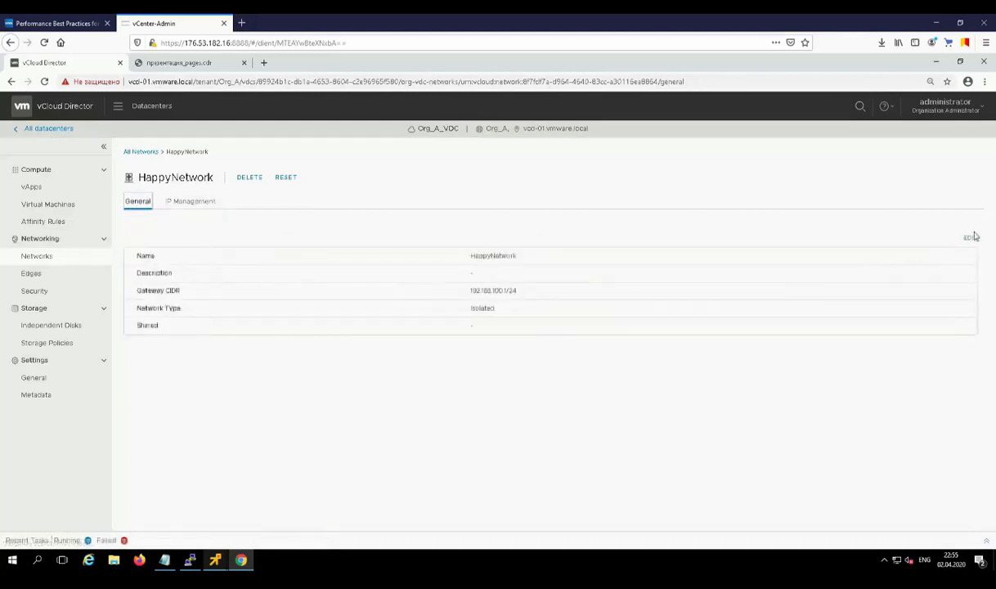
# Step: Edit HappyNetwork's connection to attach it to edge gateway Org_A_EDGE_2 and save
pyautogui.click(969, 240)
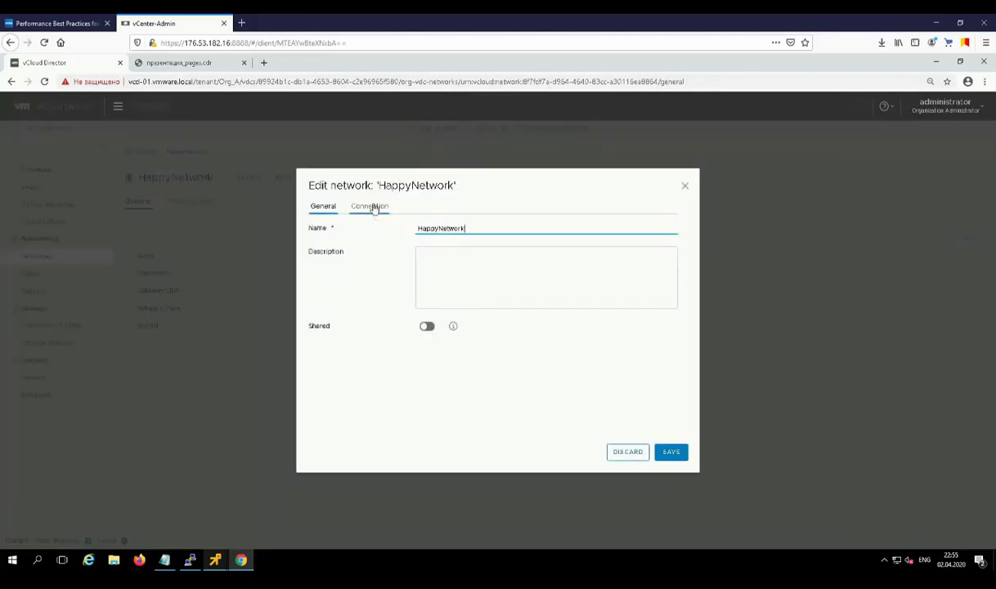
pyautogui.click(371, 206)
pyautogui.click(427, 228)
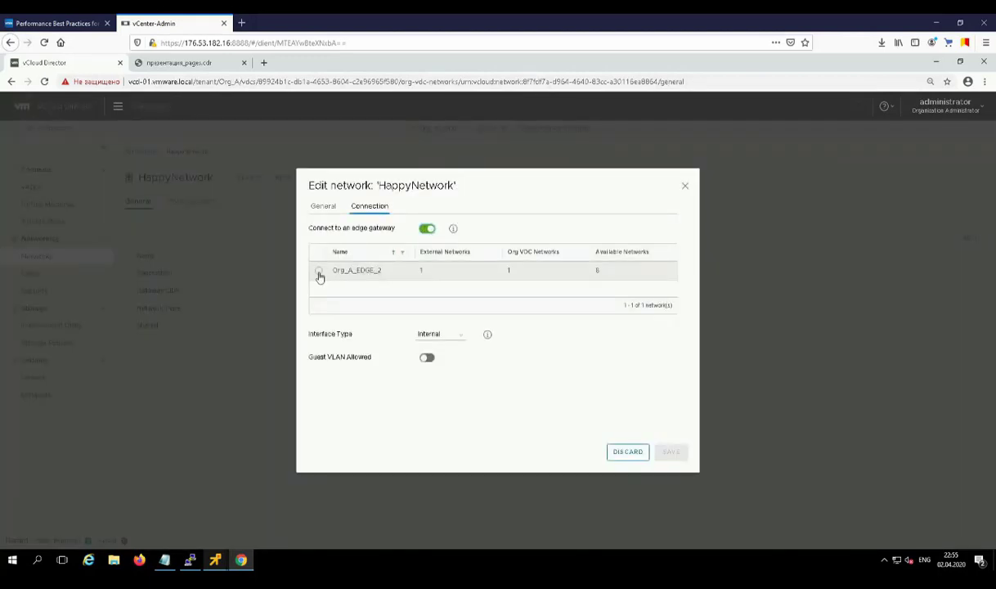
pyautogui.click(319, 271)
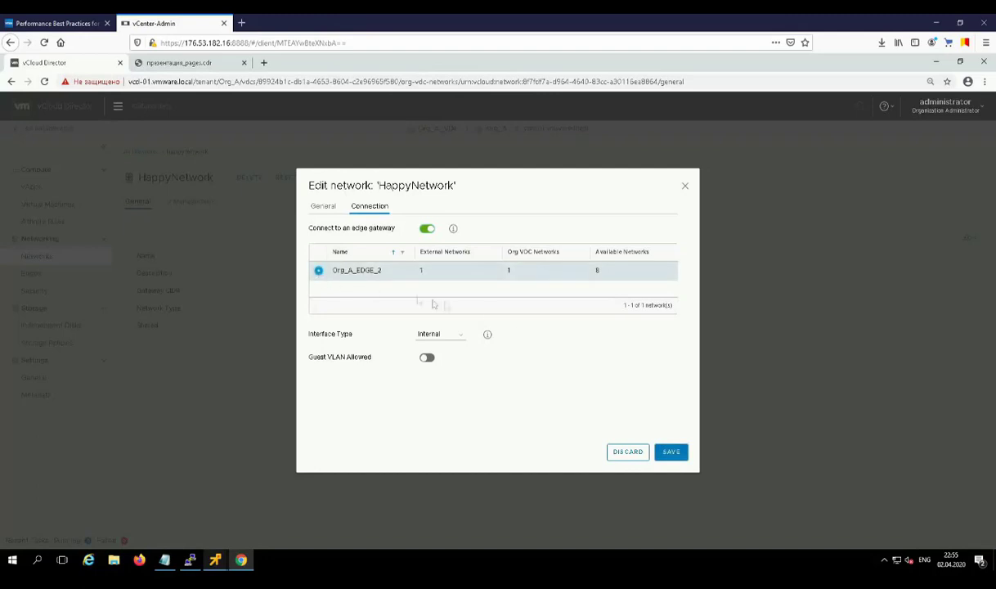
pyautogui.click(670, 451)
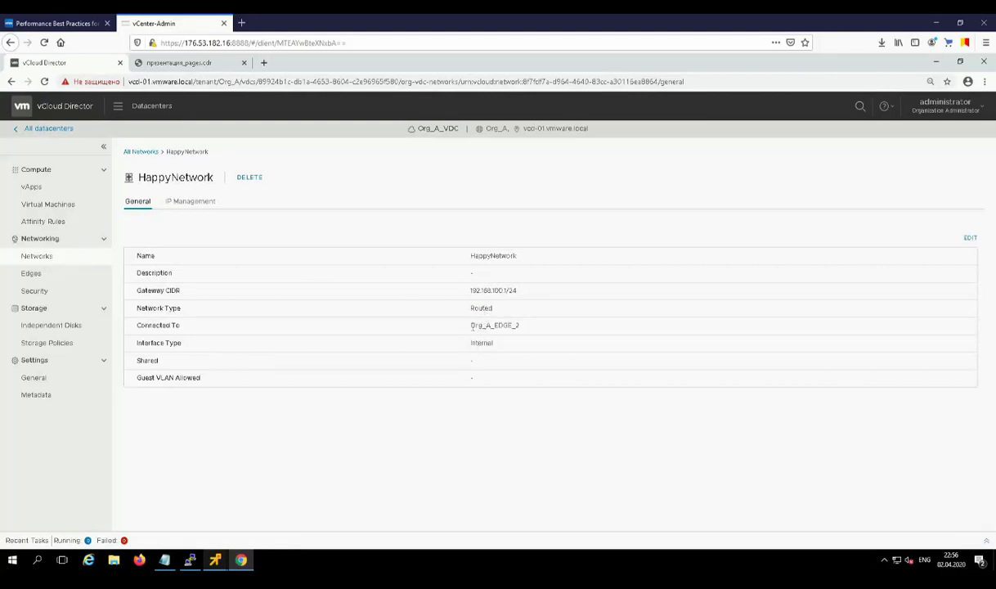
# Step: Confirm gateway Org_A_EDGE_2, then check DNS 192.168.100.1, IP allocations and static pool 192.168.100.100–200
pyautogui.moveTo(471, 326); pyautogui.dragTo(528, 330)
pyautogui.click(527, 332)
pyautogui.click(193, 201)
pyautogui.click(163, 241)
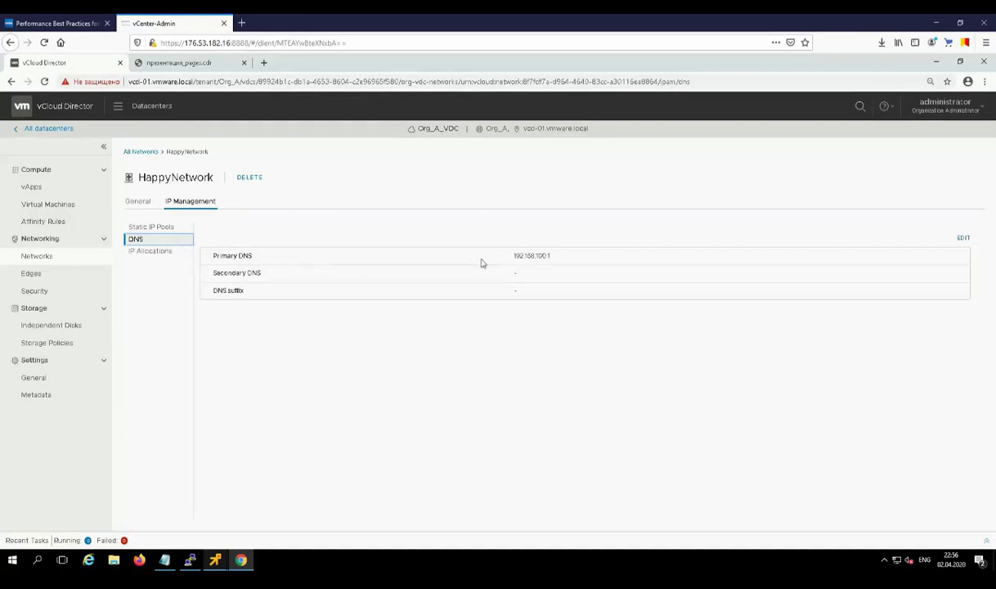
pyautogui.click(142, 252)
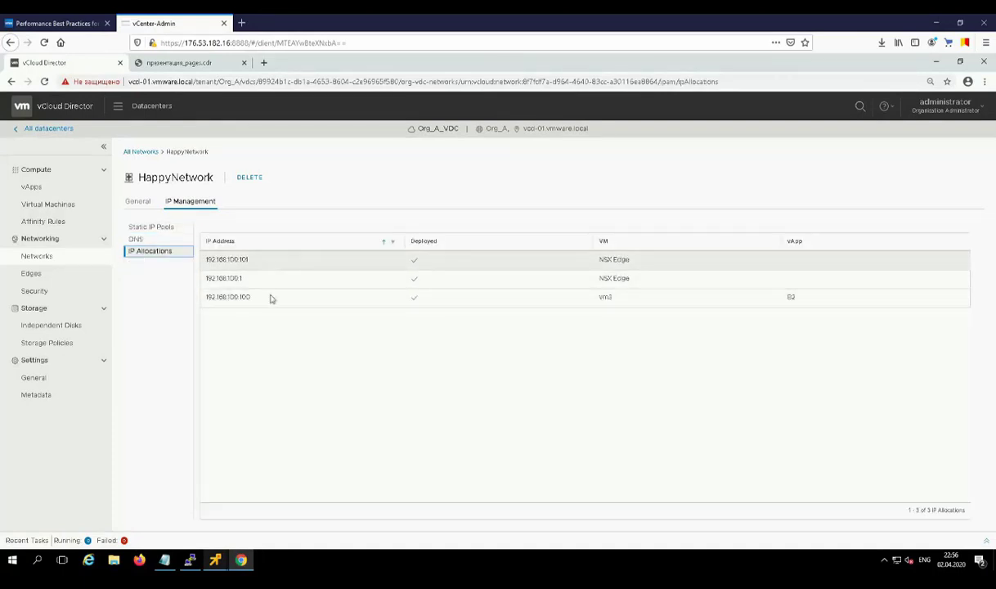
pyautogui.click(158, 230)
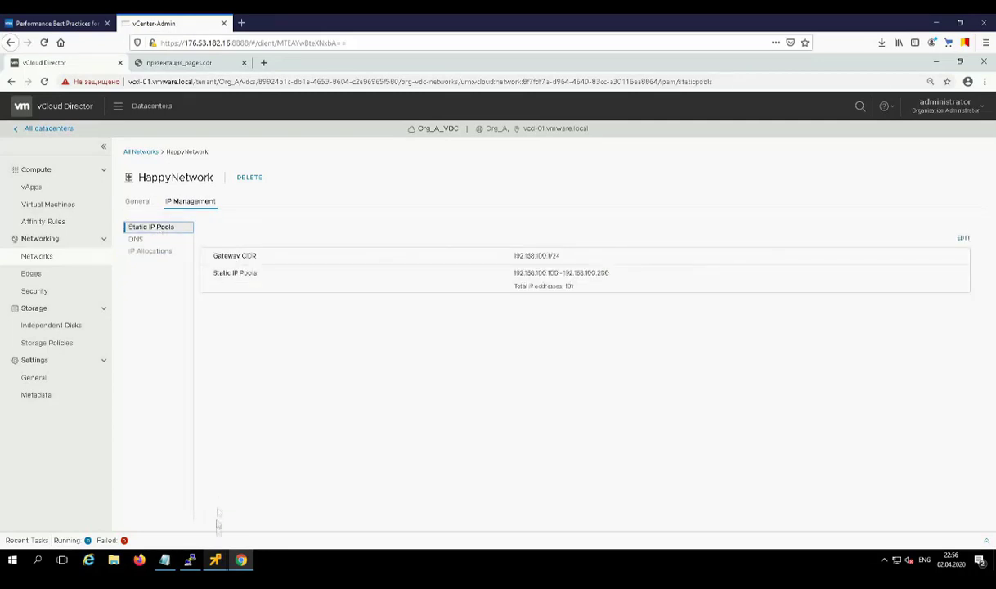
# Step: Ping 8.8.8.8 from vm3's console, see 100% packet loss, and return to vCloud Director
pyautogui.moveTo(218, 561)
pyautogui.click(323, 493)
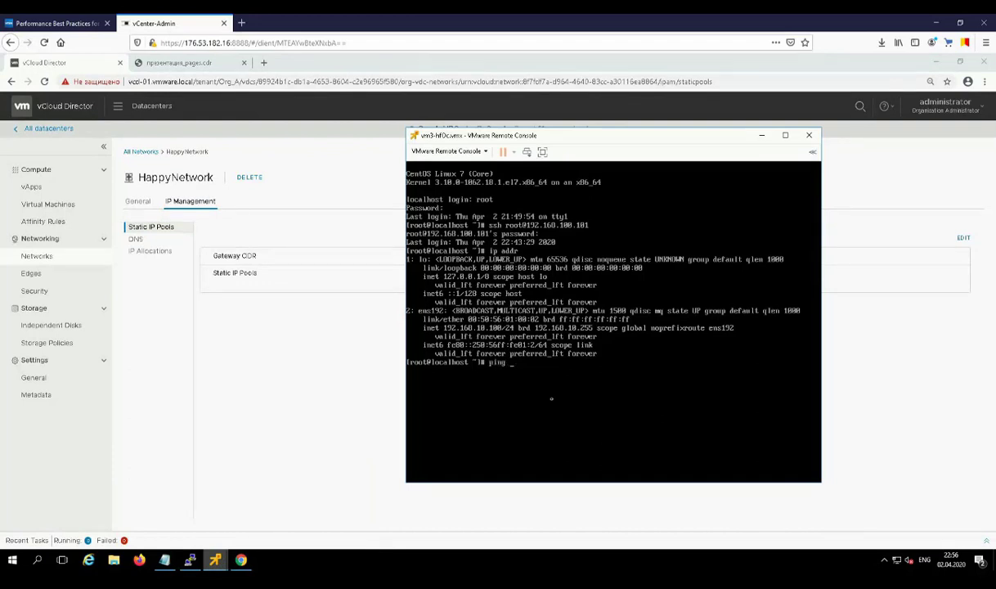
pyautogui.write('ping 8.8.')
pyautogui.write('8.8')
pyautogui.press('Return')
pyautogui.hotkey('ctrl', 'c')
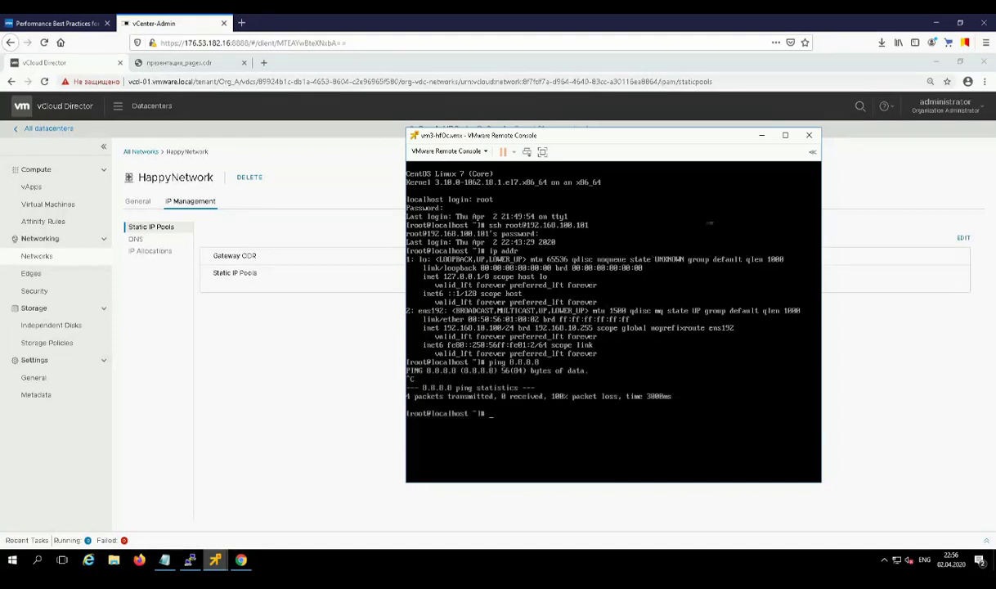
pyautogui.click(154, 336)
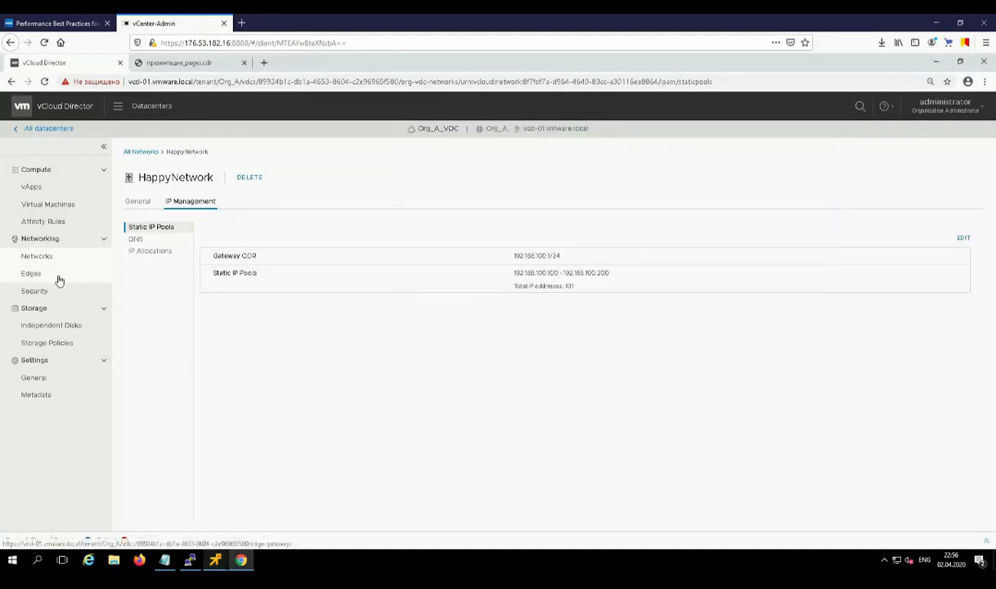
# Step: Open Org_A_EDGE_2's NAT rules, draft an SNAT rule for 192.168.100.0/24, then discard it
pyautogui.click(58, 279)
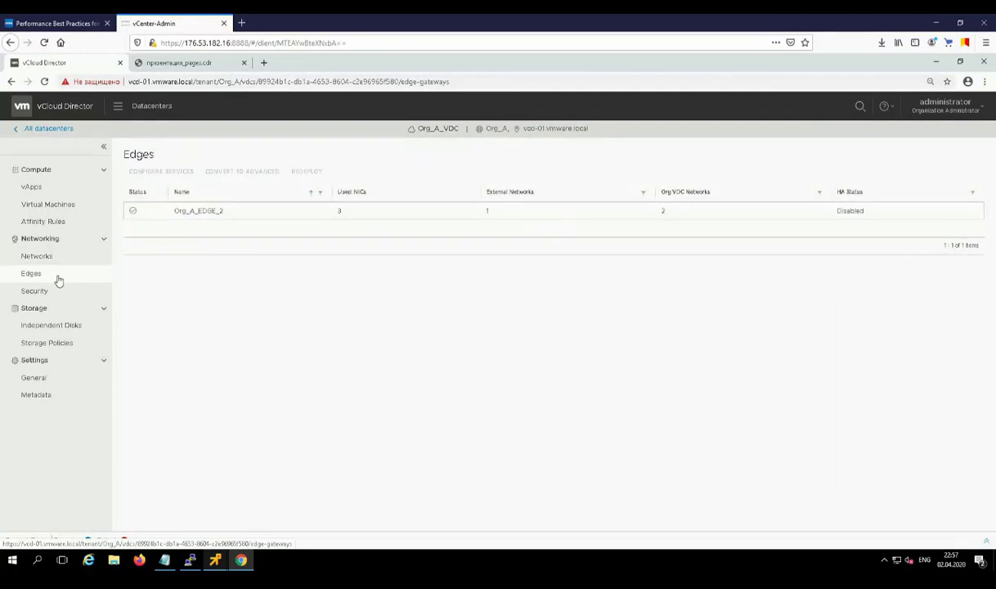
pyautogui.click(212, 211)
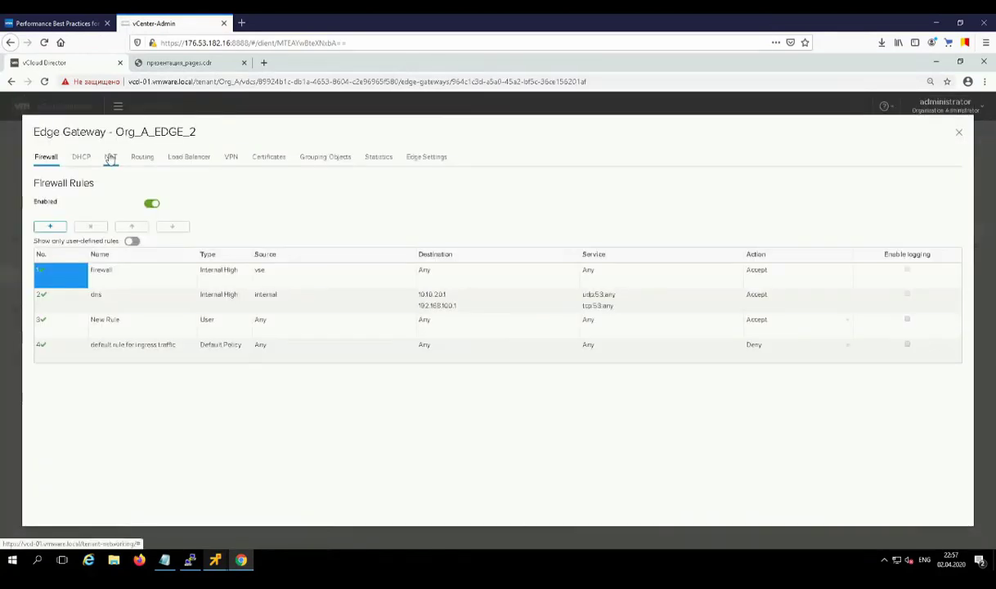
pyautogui.click(111, 157)
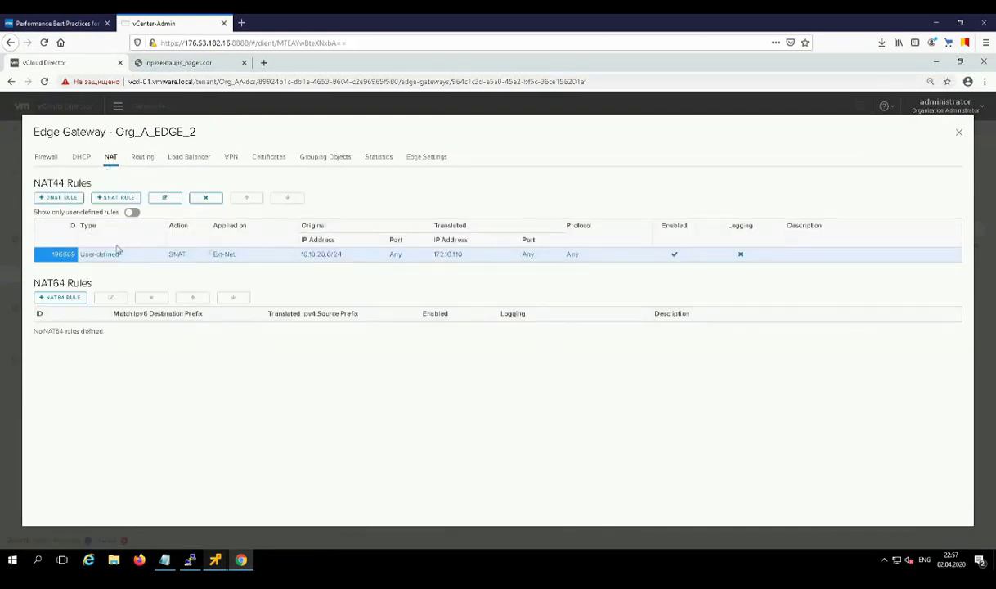
pyautogui.click(113, 199)
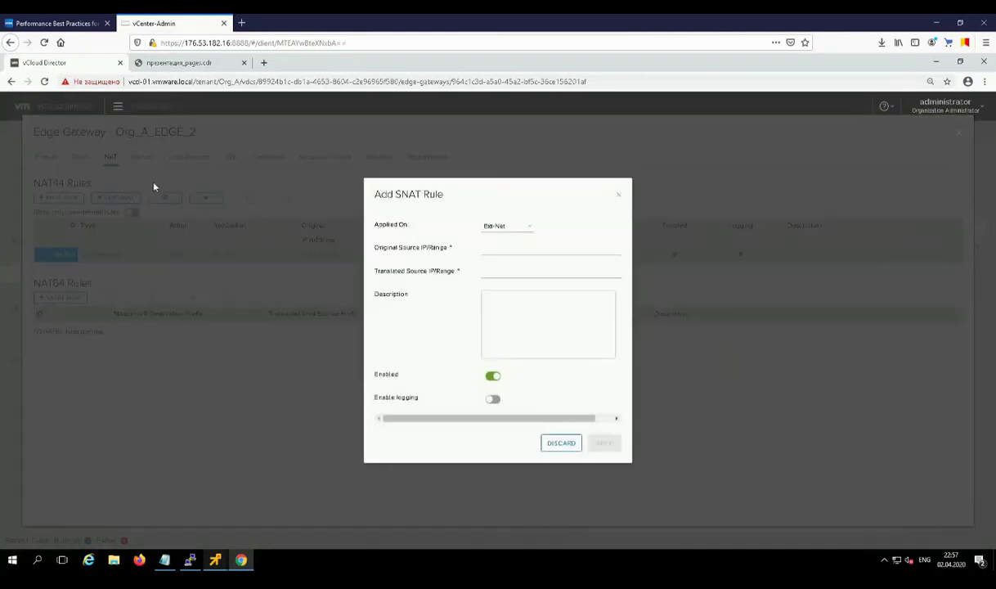
pyautogui.click(528, 247)
pyautogui.write('192')
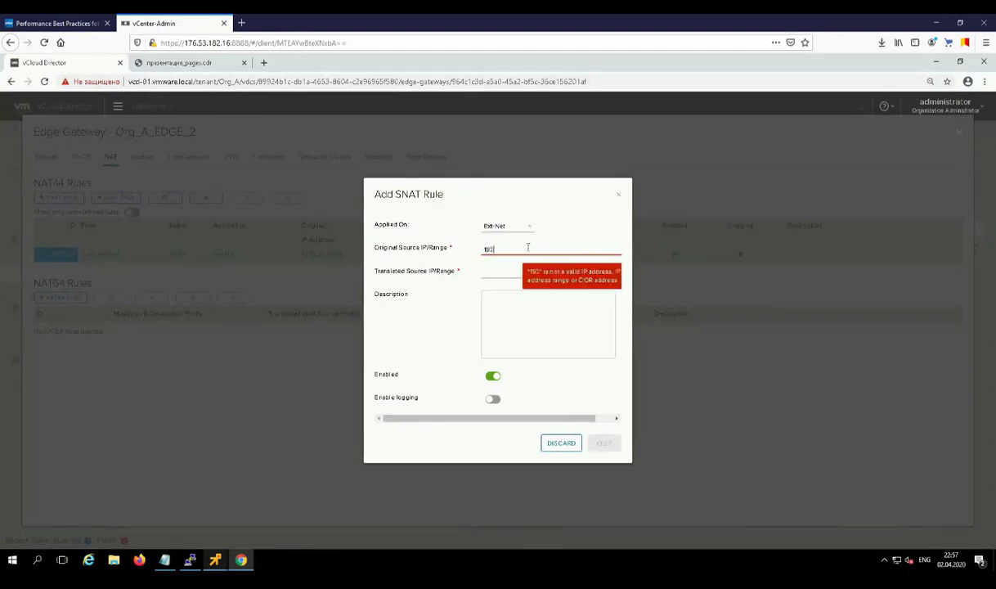
pyautogui.write('.168.100')
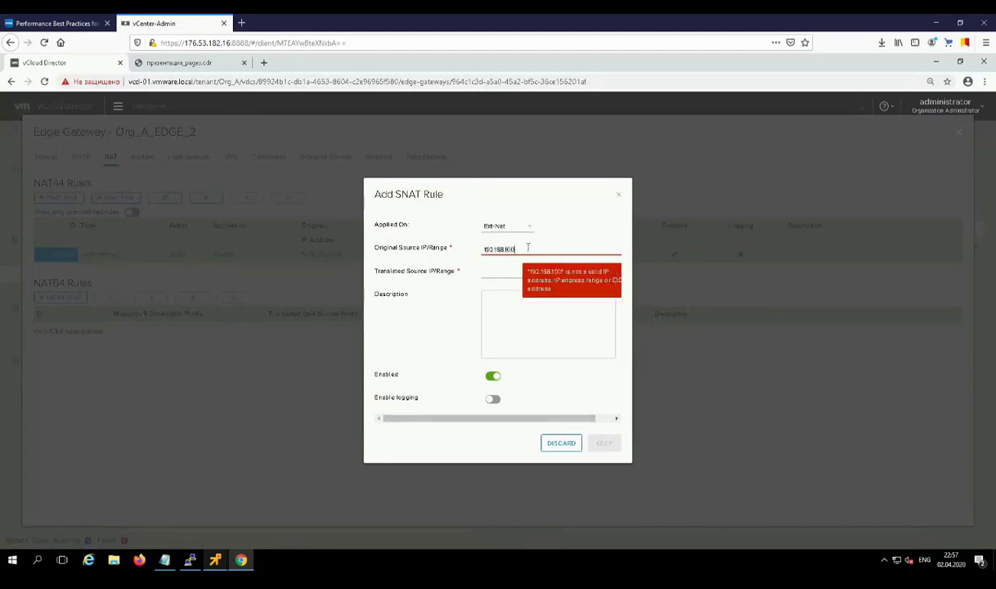
pyautogui.write('.0/2')
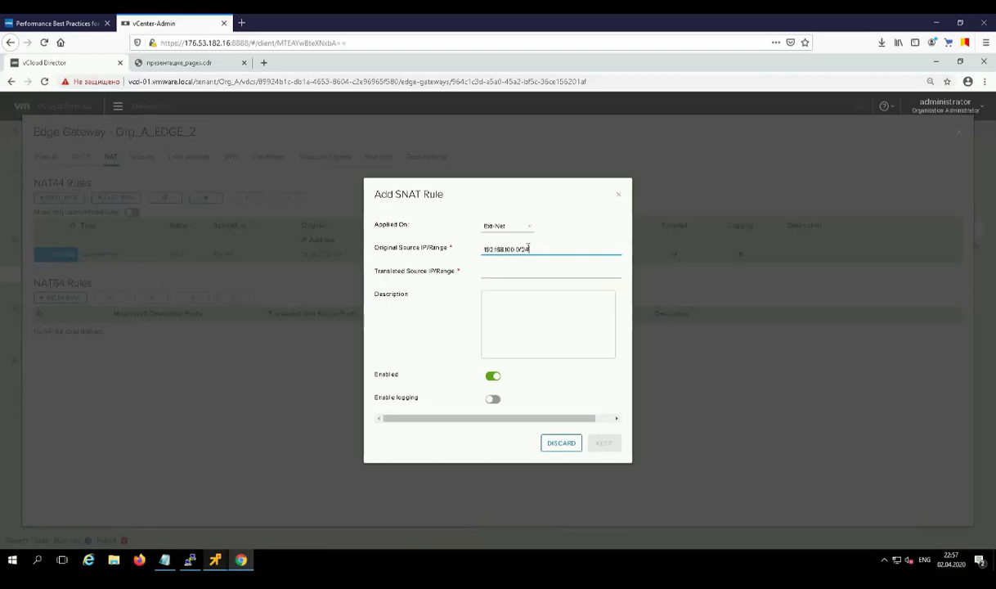
pyautogui.write('4')
pyautogui.click(517, 277)
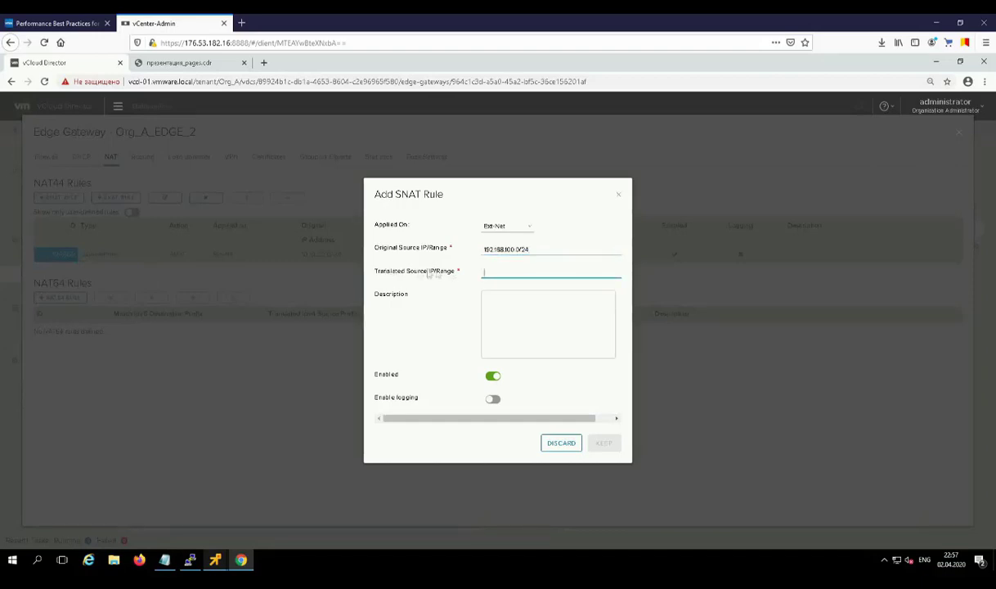
pyautogui.click(561, 443)
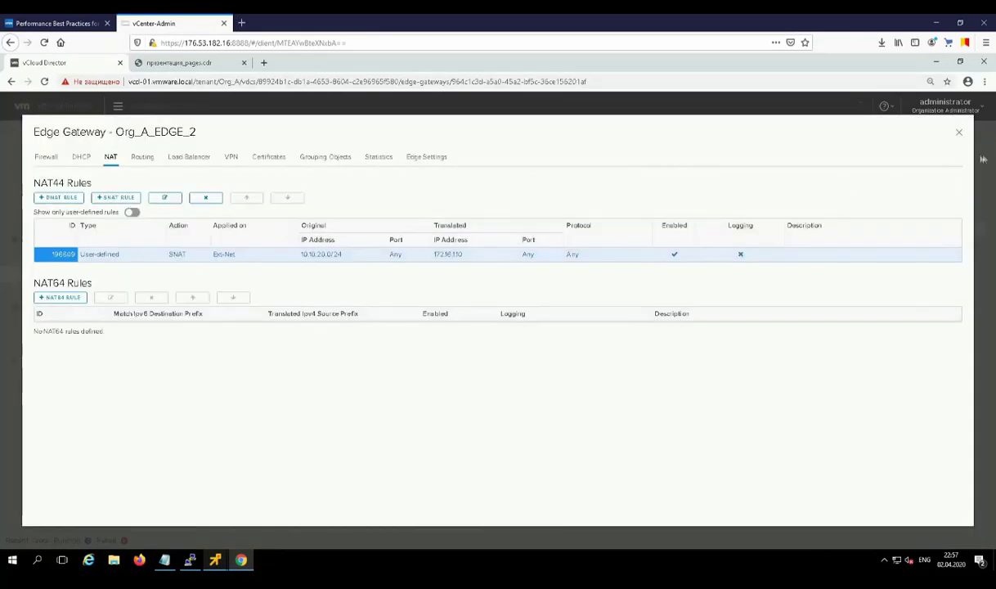
# Step: Check Org_A_EDGE_2's external address 172.16.1.10 and its sub-allocated IP pool in the gateway settings
pyautogui.click(958, 135)
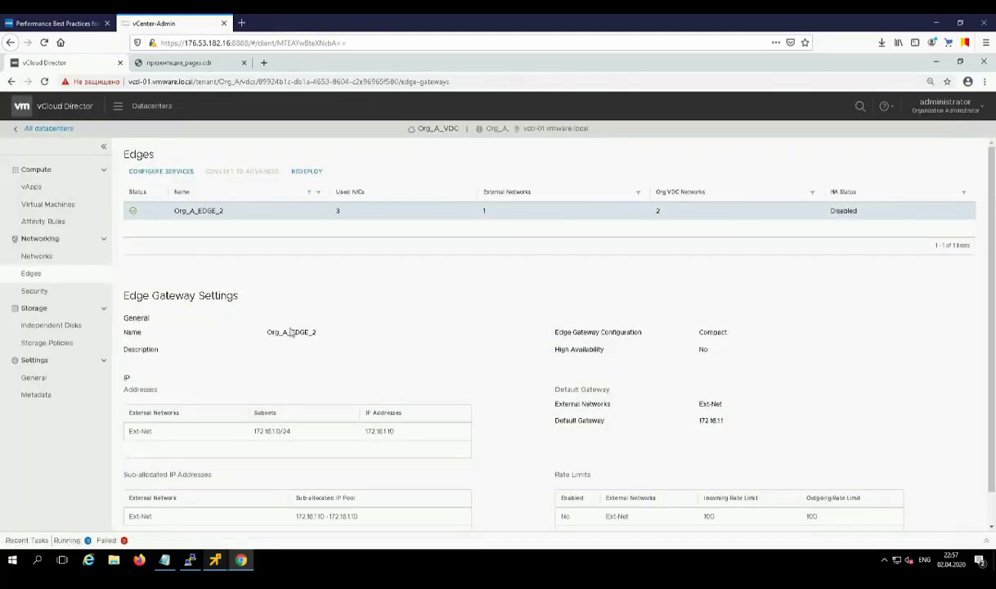
pyautogui.scroll(-1, 320, 491)
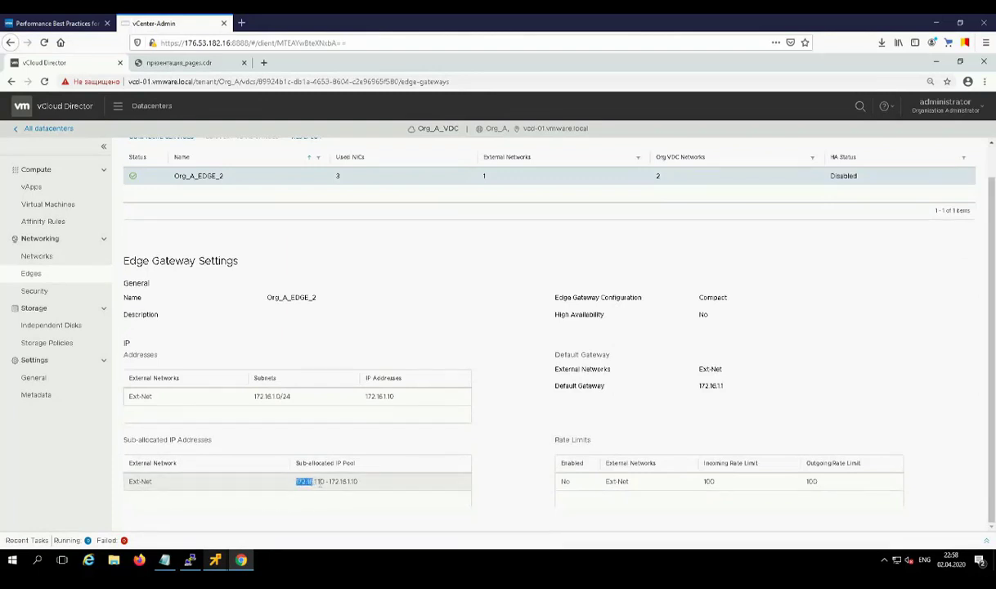
pyautogui.moveTo(313, 482); pyautogui.dragTo(325, 482)
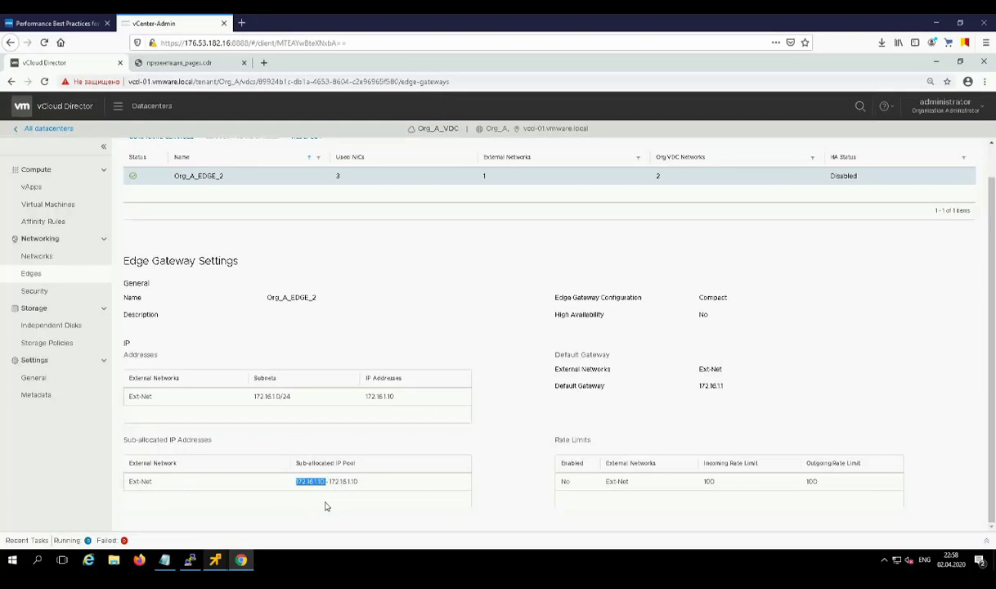
pyautogui.click(385, 396)
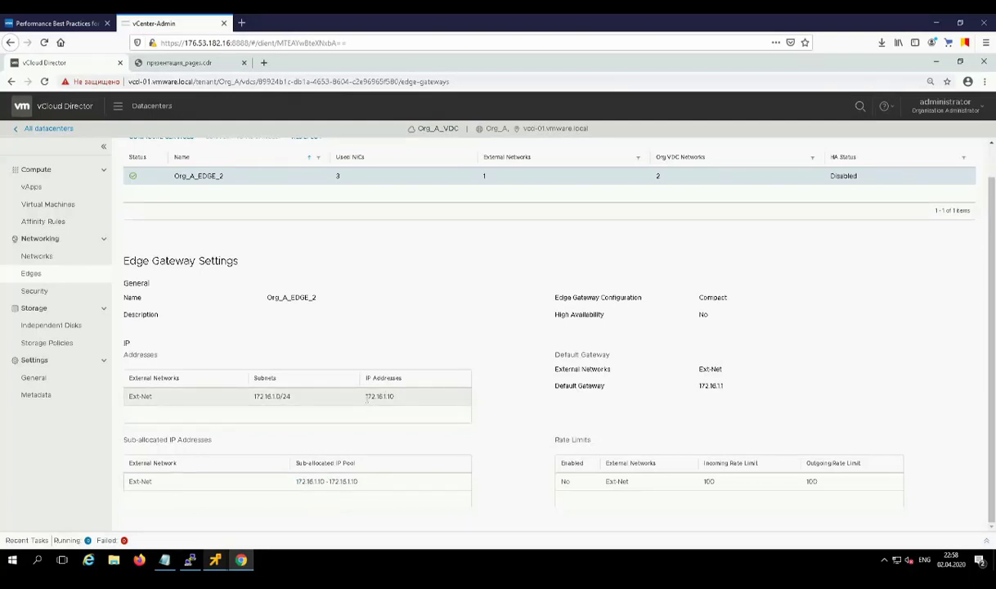
pyautogui.moveTo(367, 399); pyautogui.dragTo(399, 401)
pyautogui.click(385, 344)
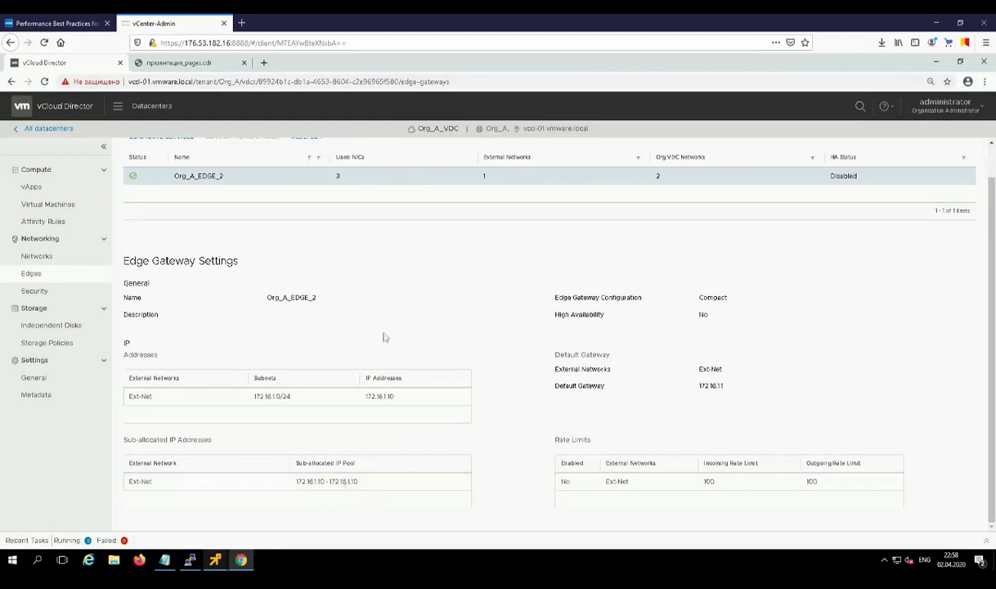
pyautogui.scroll(1, 383, 337)
# Step: Add an SNAT rule on Org_A_EDGE_2 translating 192.168.100.0/24 to 172.16.1.10
pyautogui.click(164, 172)
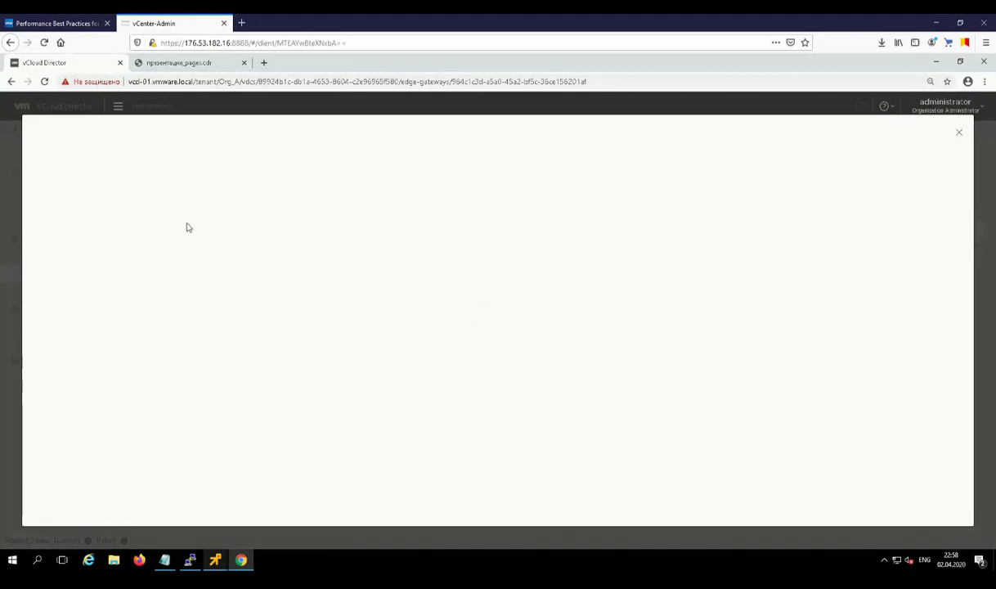
pyautogui.click(110, 159)
pyautogui.click(115, 197)
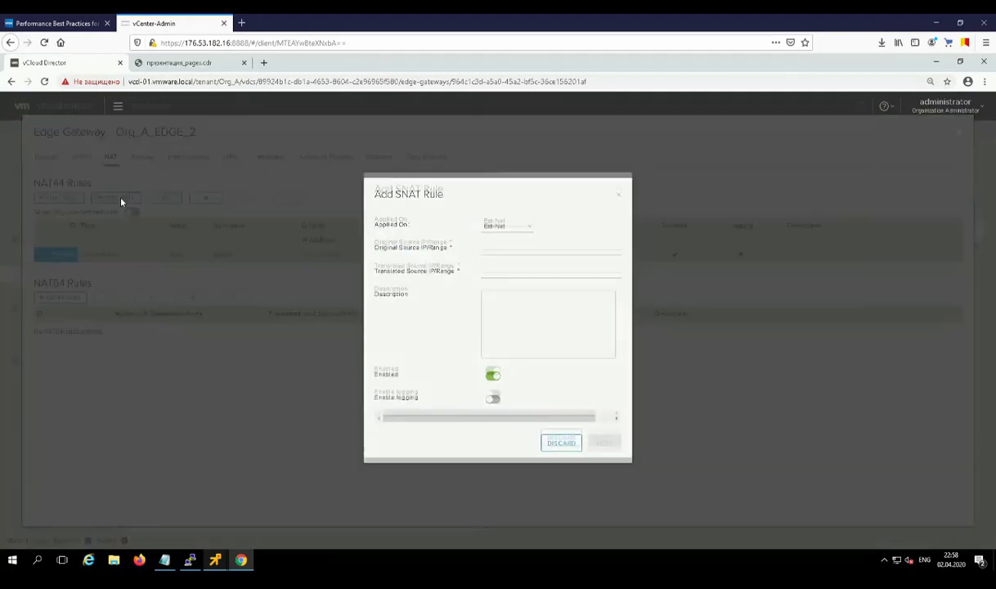
pyautogui.click(508, 248)
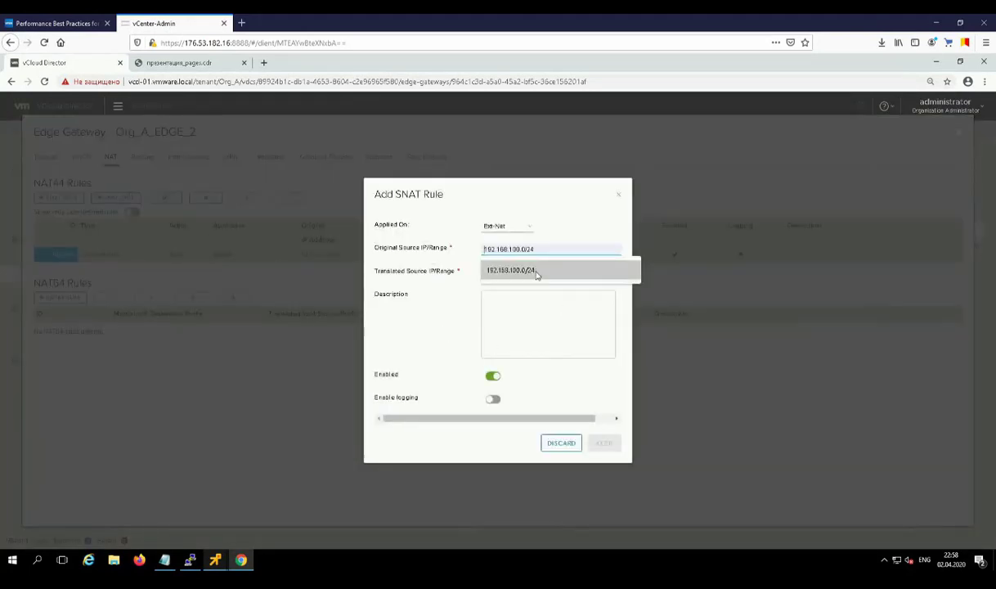
pyautogui.click(523, 270)
pyautogui.click(535, 272)
pyautogui.write('172.16.1')
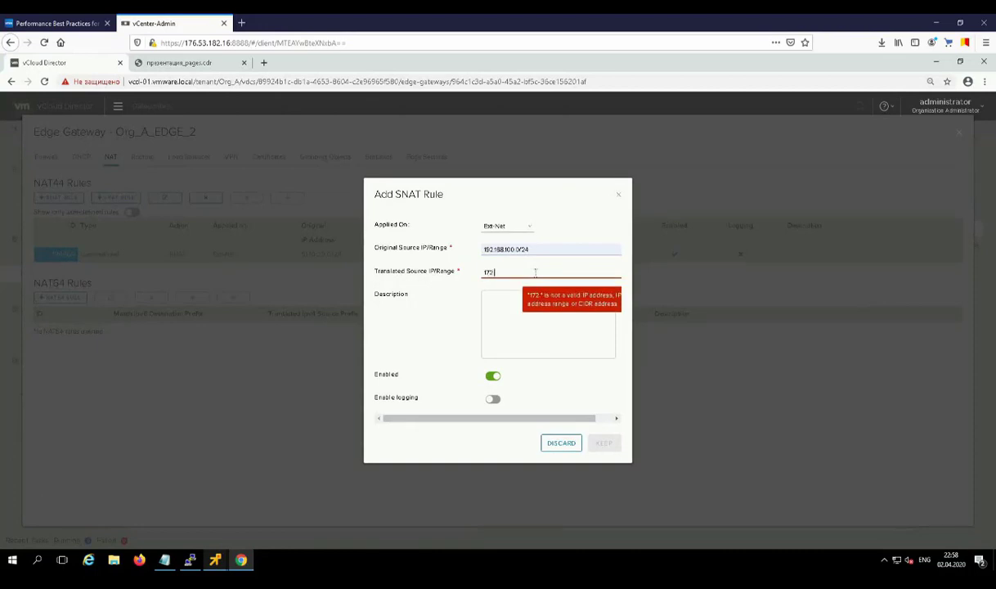
pyautogui.write('.10')
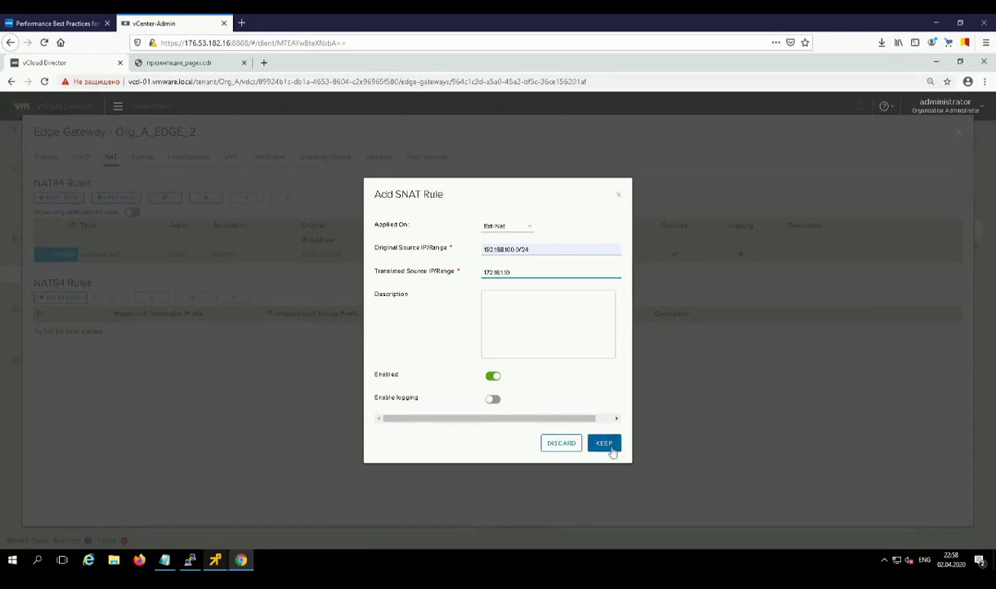
# Step: Describe the rule as 'for HappyNetwork', keep it and save the NAT changes
pyautogui.click(550, 329)
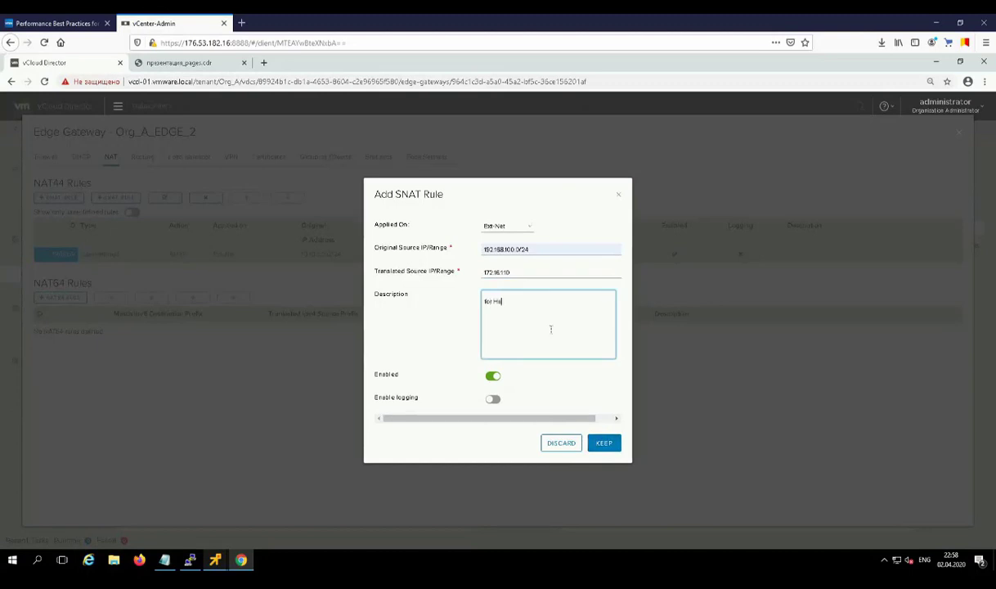
pyautogui.write('for HappyNetwork')
pyautogui.click(603, 442)
pyautogui.click(878, 180)
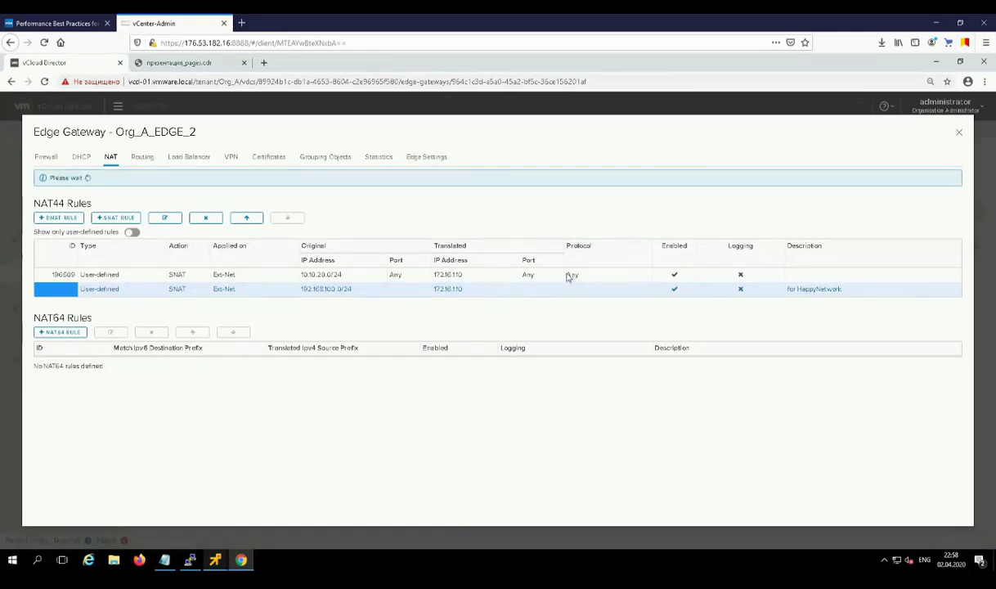
pyautogui.click(282, 268)
# Step: Confirm vm3's ping to 8.8.8.8 gets replies with 0% loss, stop it, and return to the Org VDC Networks slide
pyautogui.click(217, 564)
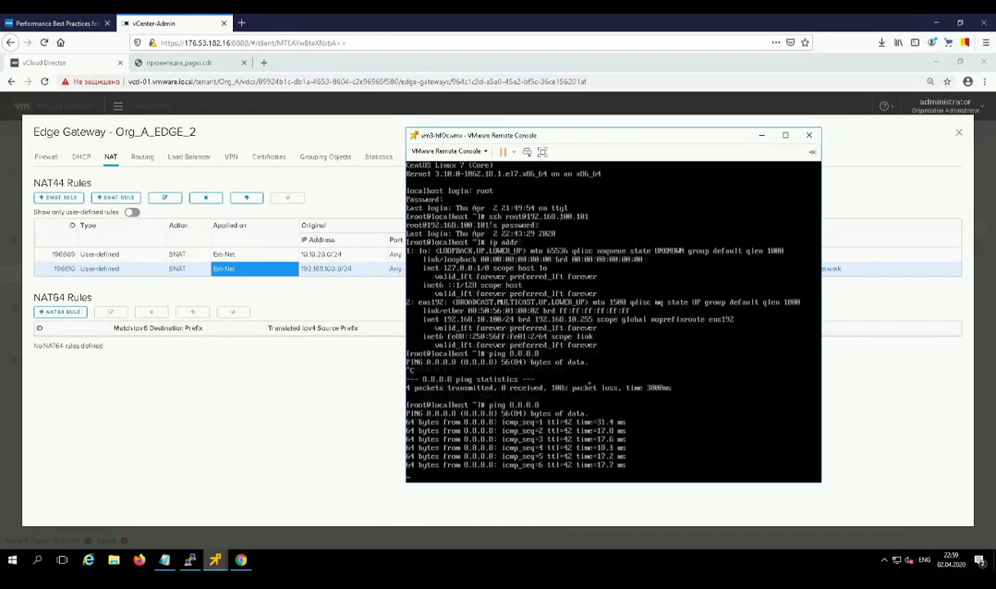
pyautogui.hotkey('ctrl', 'c')
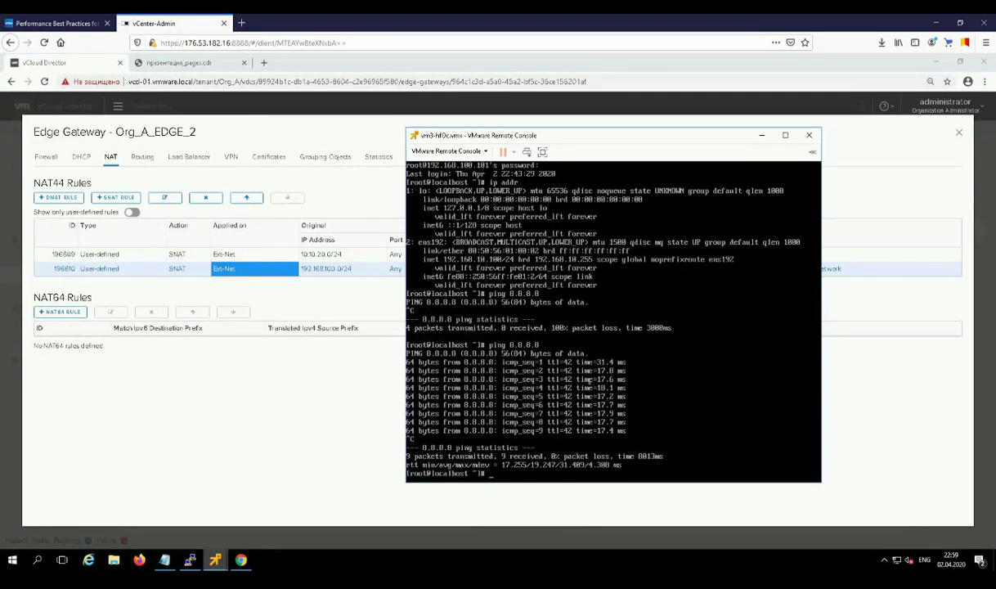
pyautogui.click(174, 64)
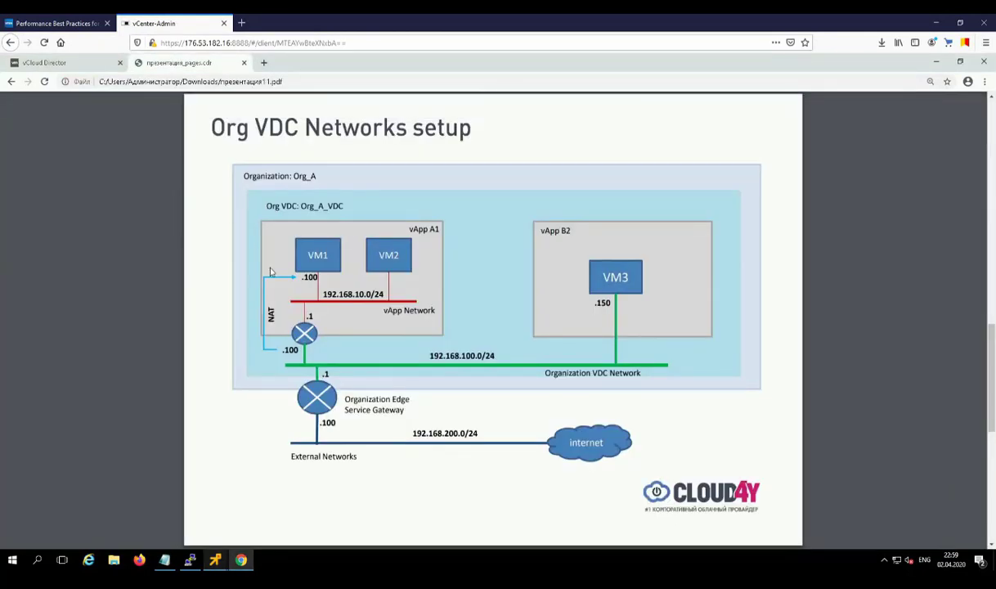